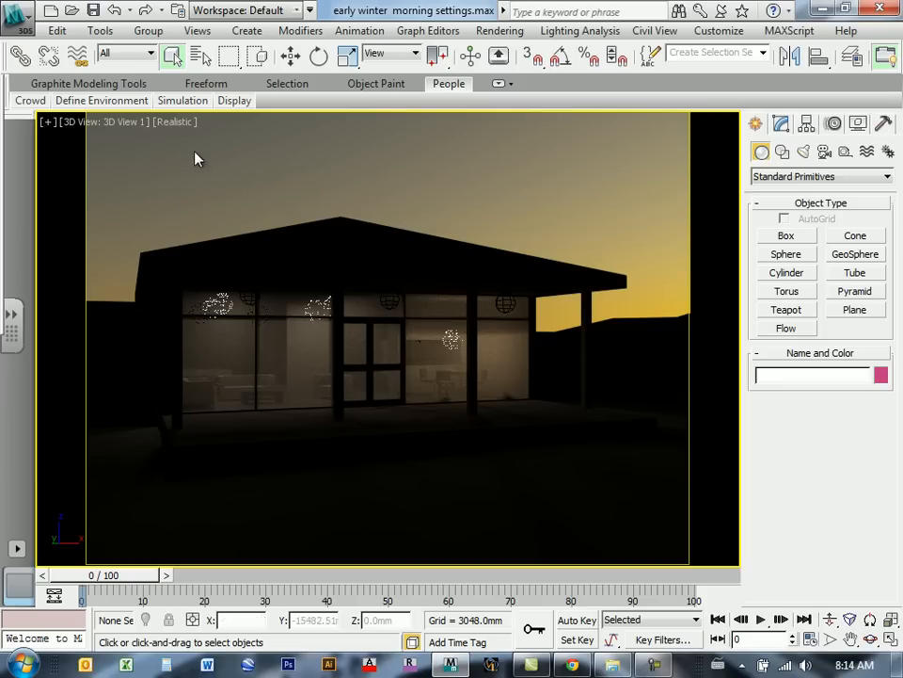
# - Set the camera viewport to Shaded display and switch it to the Top view
pyautogui.click(176, 122)
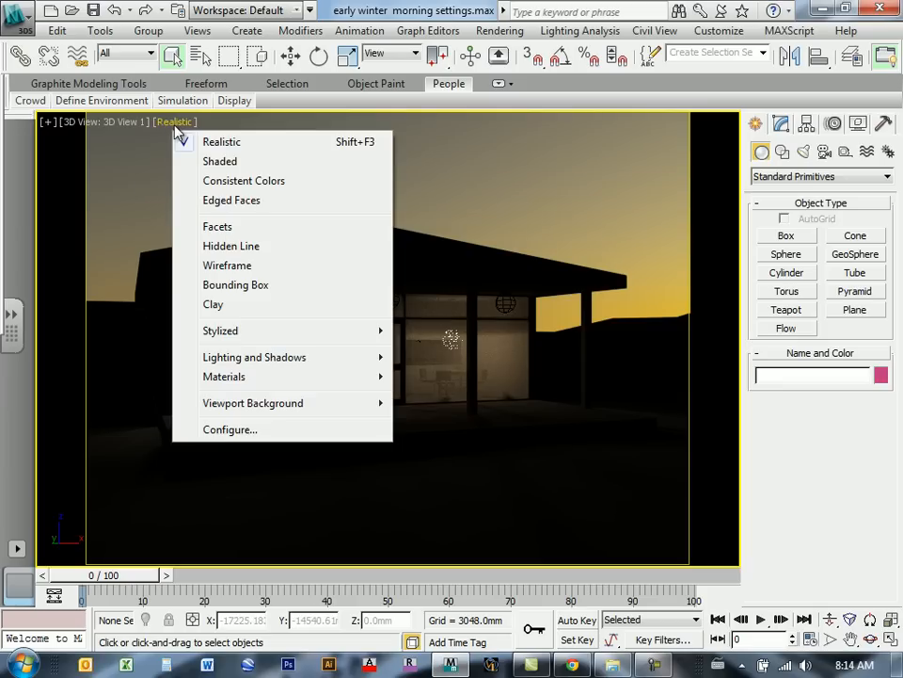
pyautogui.click(235, 161)
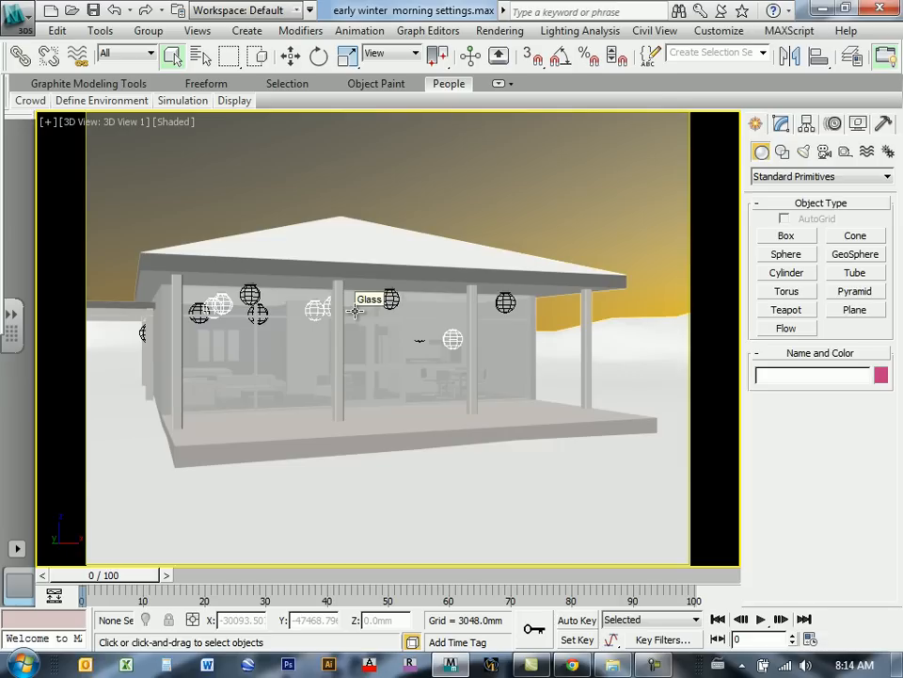
pyautogui.press('u')
pyautogui.keyDown('alt'); pyautogui.moveTo(331, 290); pyautogui.dragTo(349, 332, button='middle'); pyautogui.keyUp('alt')
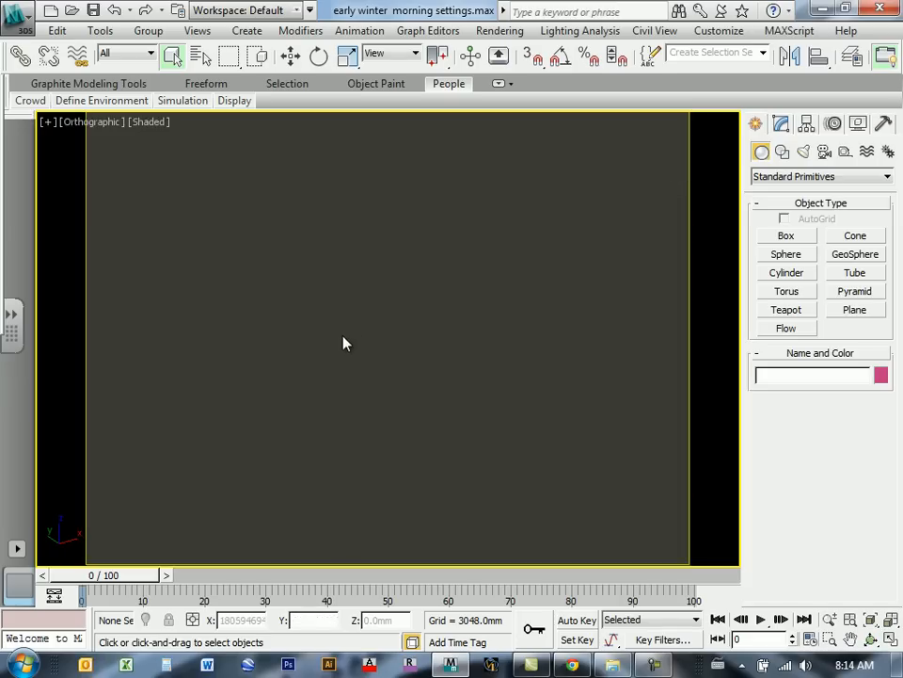
pyautogui.press('t')
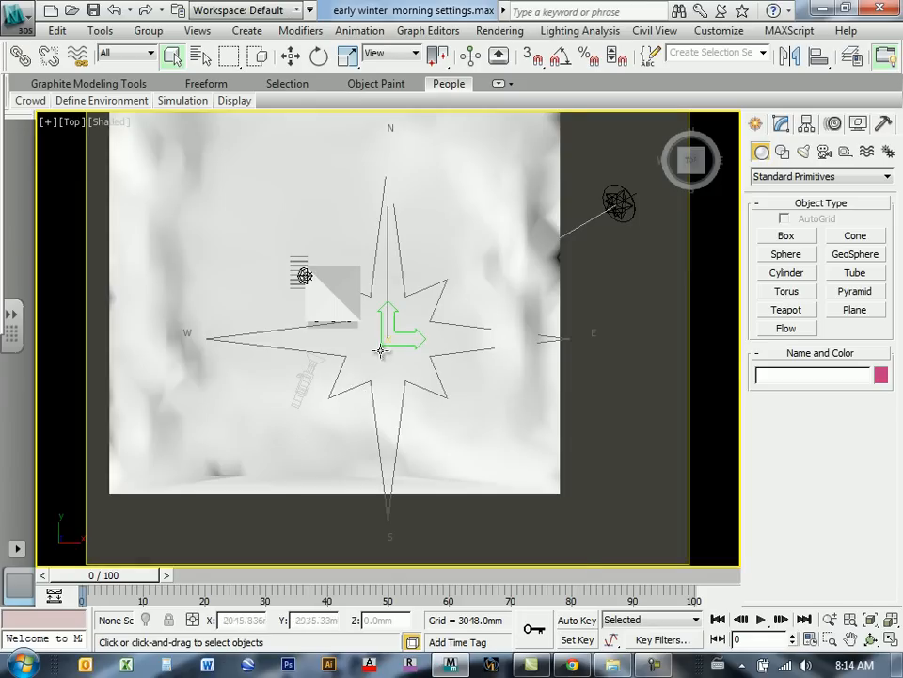
# - Change the Top view to an angled orthographic view of the house and turn off the safe frames
pyautogui.keyDown('alt'); pyautogui.moveTo(370, 418); pyautogui.dragTo(438, 298, button='middle'); pyautogui.keyUp('alt')
pyautogui.moveTo(311, 387); pyautogui.dragTo(380, 350, button='middle')
pyautogui.hotkey('shift', 'f')
pyautogui.scroll(6, 380, 351)
pyautogui.moveTo(284, 343); pyautogui.dragTo(342, 346, button='middle')
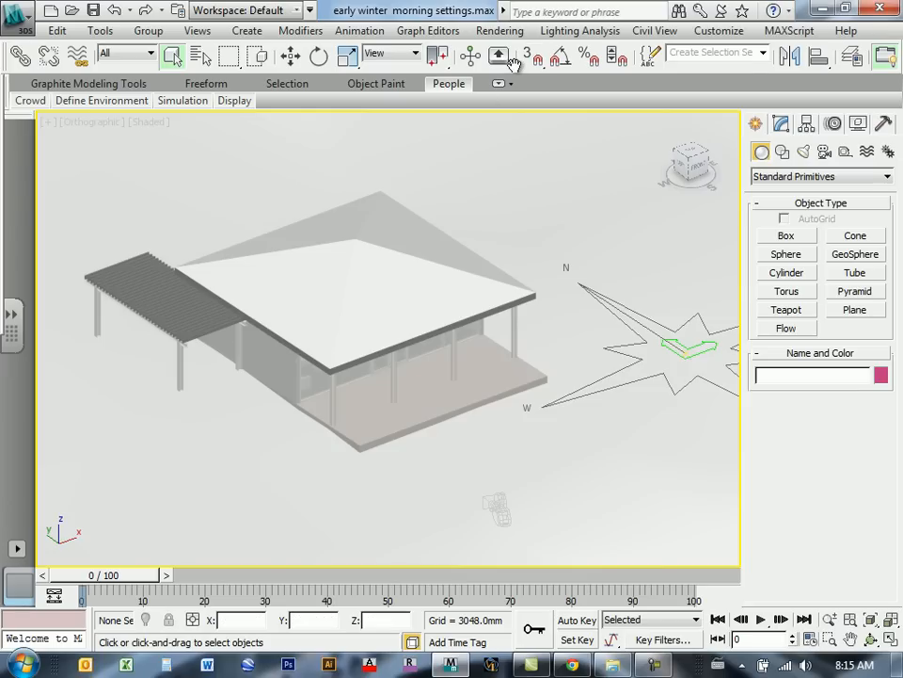
pyautogui.moveTo(556, 53); pyautogui.dragTo(367, 53)
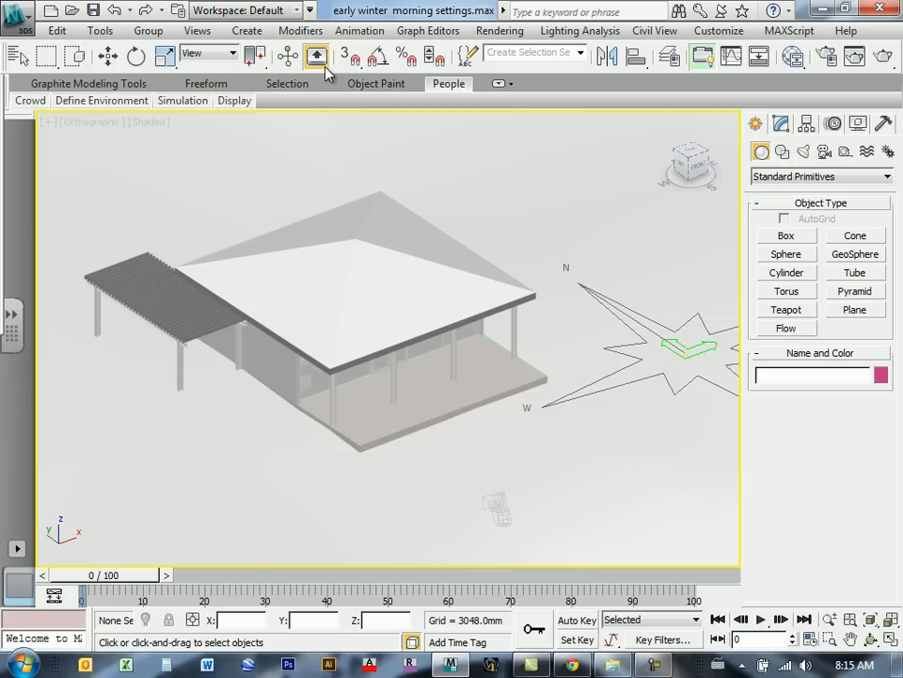
pyautogui.click(189, 100)
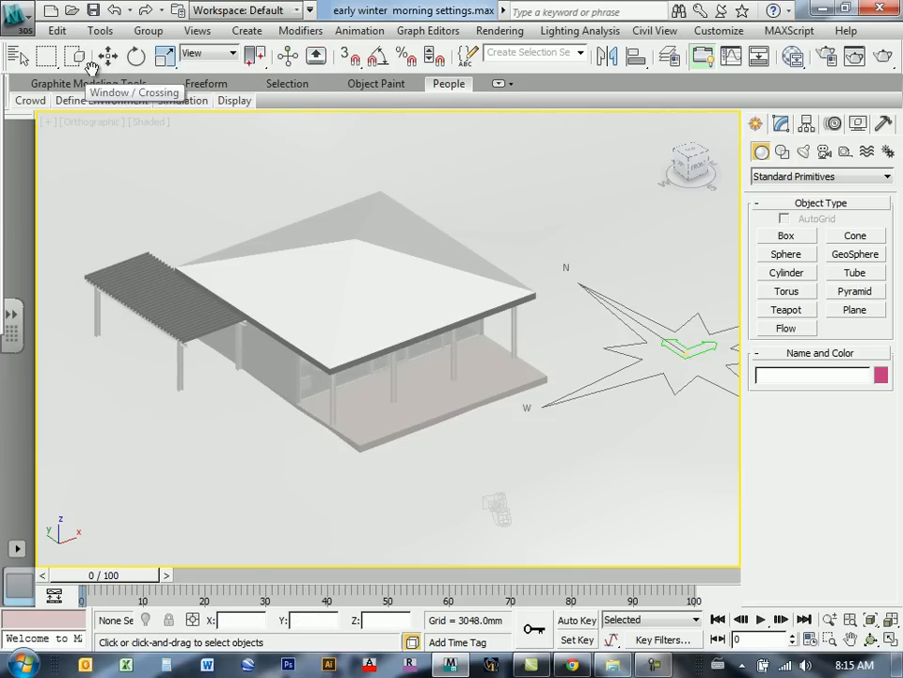
pyautogui.moveTo(92, 66); pyautogui.dragTo(330, 64)
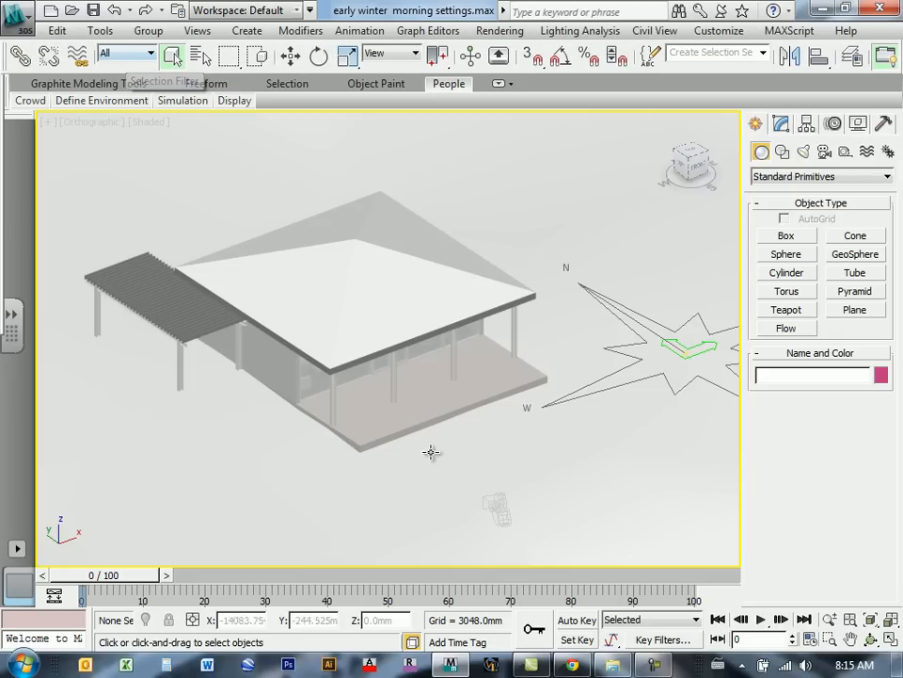
# - Select the house's cast-in-situ concrete side walls and isolate them from the rest of the scene
pyautogui.scroll(-5, 365, 339)
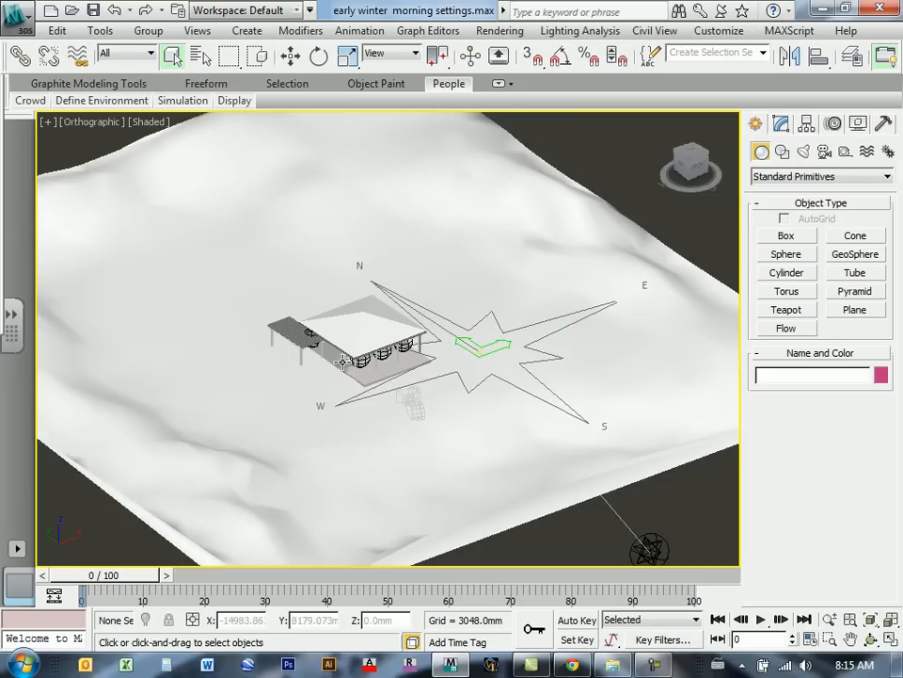
pyautogui.click(311, 380)
pyautogui.scroll(3, 282, 385)
pyautogui.scroll(5, 281, 388)
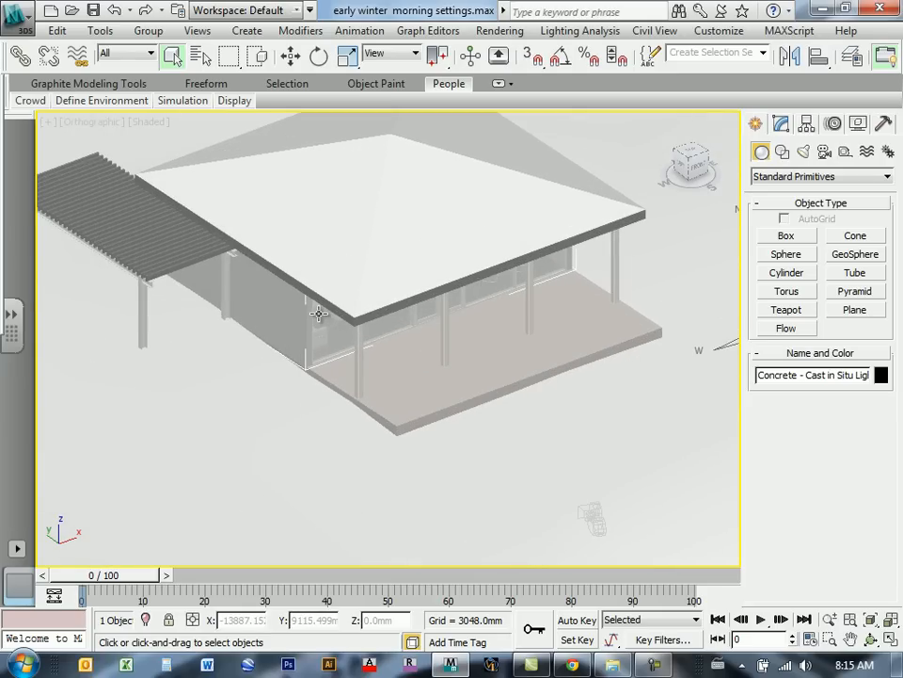
pyautogui.keyDown('alt'); pyautogui.moveTo(385, 289); pyautogui.dragTo(520, 367, button='middle'); pyautogui.keyUp('alt')
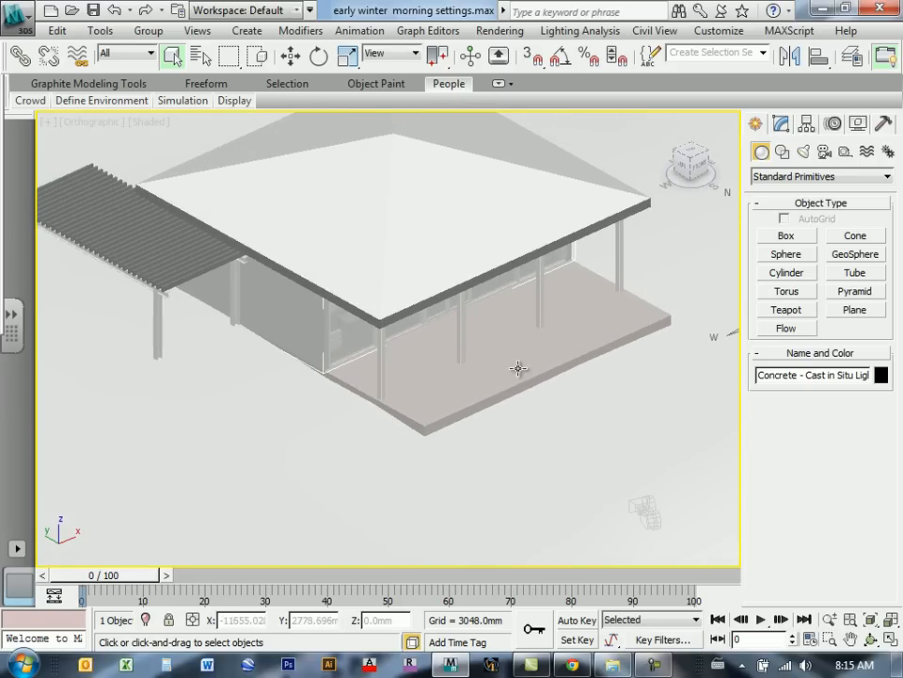
pyautogui.rightClick(292, 314)
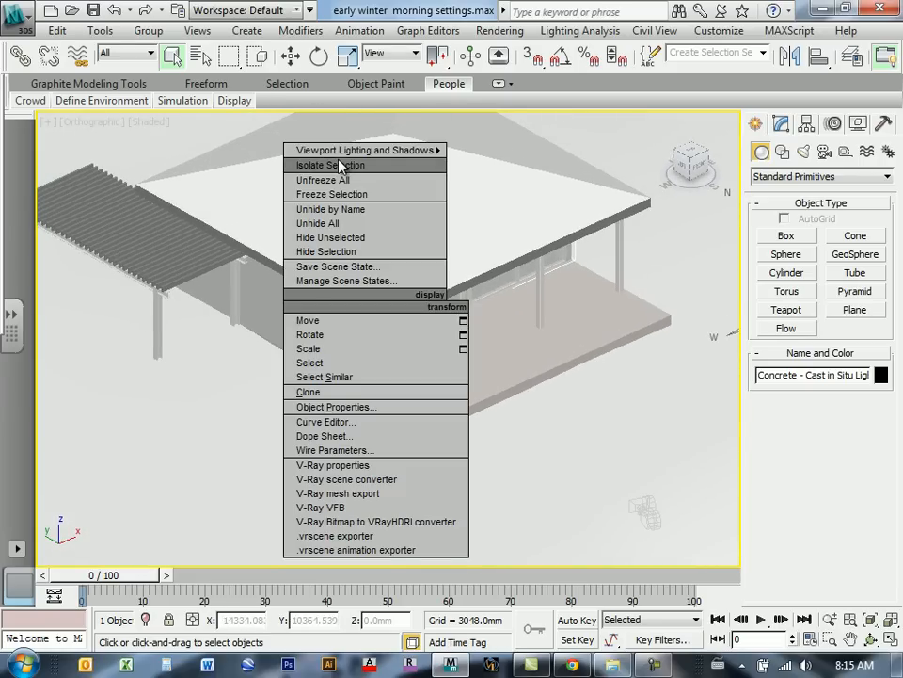
pyautogui.click(323, 165)
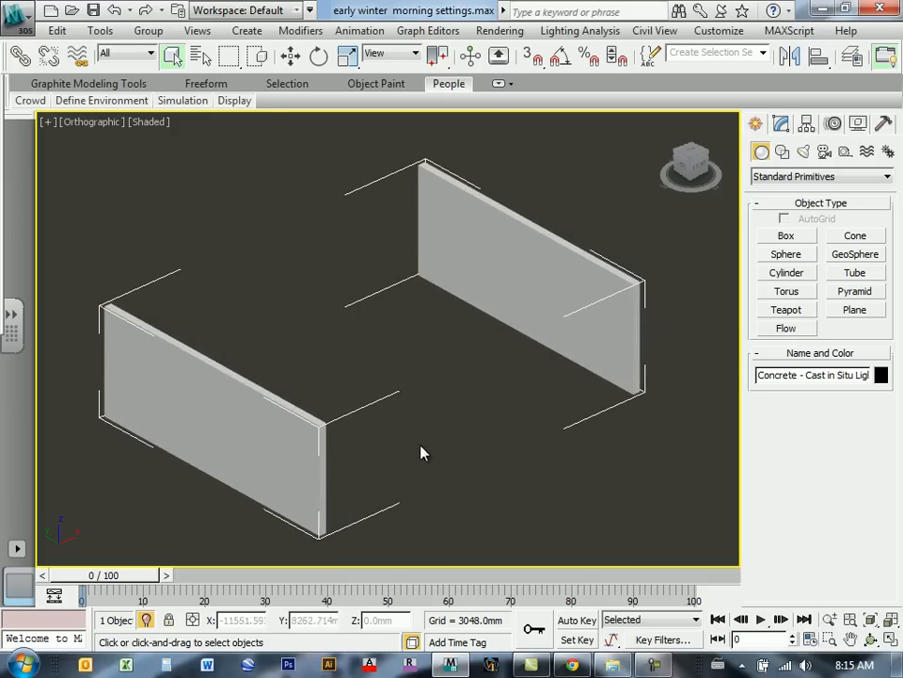
# - Turn on Edged Faces for the isolated walls in the shaded viewport
pyautogui.press('F4')
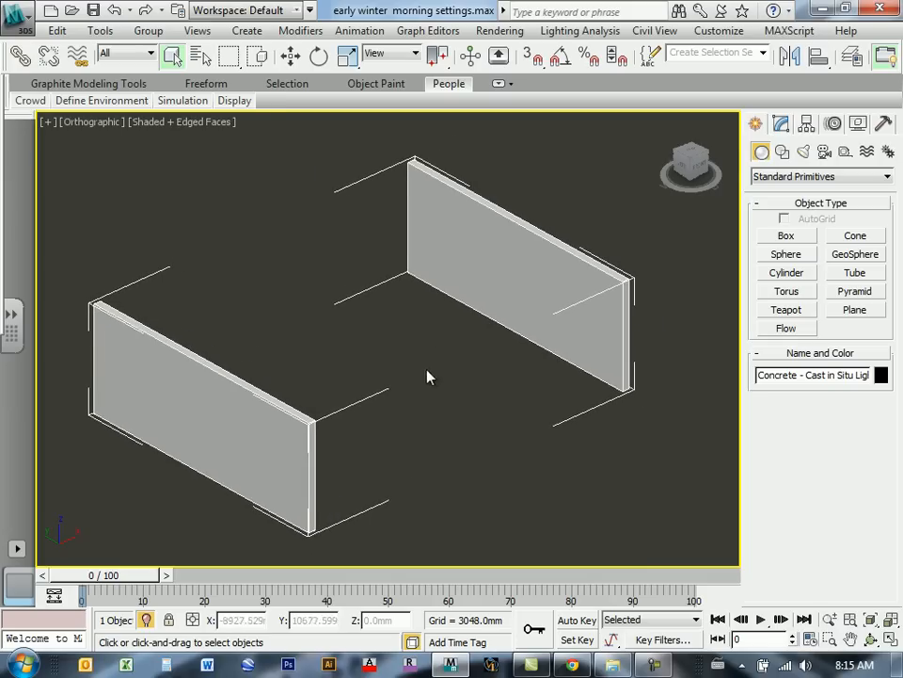
pyautogui.moveTo(434, 369); pyautogui.dragTo(440, 350, button='middle')
pyautogui.moveTo(446, 447)
pyautogui.keyDown('alt'); pyautogui.mouseDown(button='middle')
pyautogui.moveTo(308, 436)
pyautogui.moveTo(373, 452)
pyautogui.moveTo(438, 457)
pyautogui.moveTo(445, 448)
pyautogui.mouseUp(button='middle'); pyautogui.keyUp('alt')
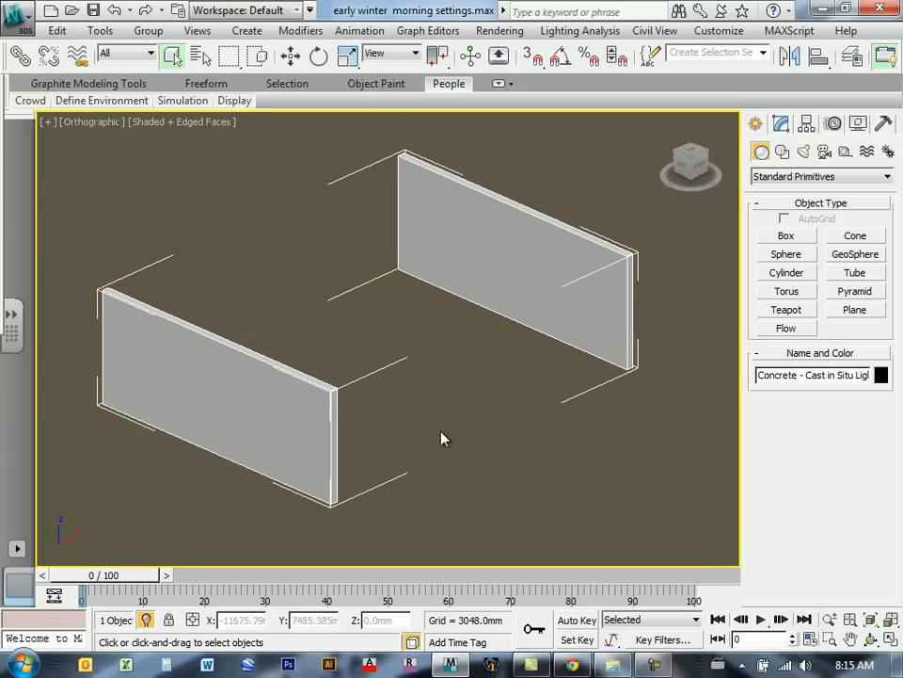
pyautogui.scroll(-5, 417, 365)
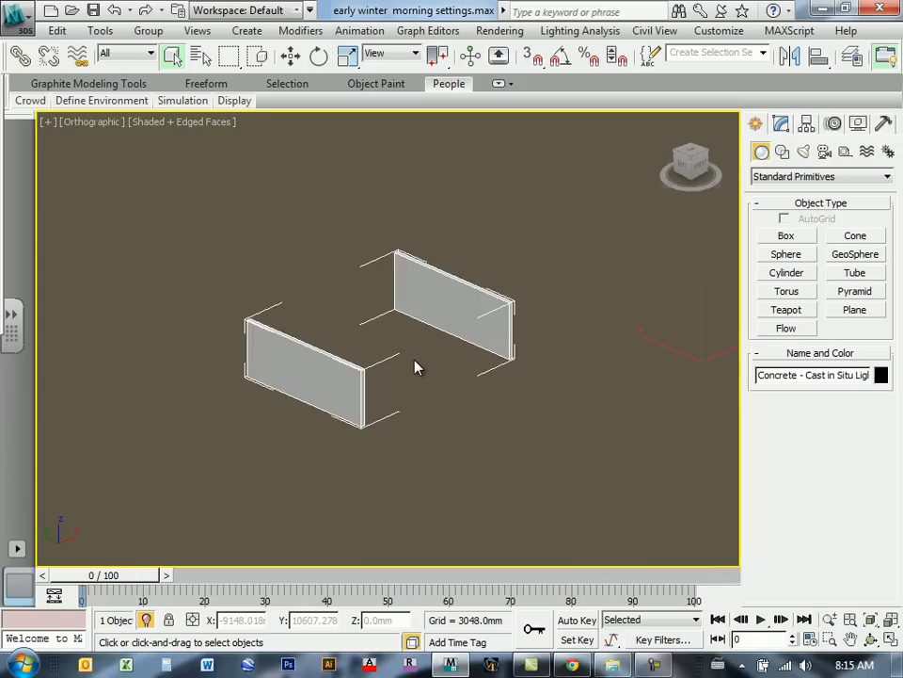
pyautogui.scroll(3, 411, 374)
pyautogui.moveTo(421, 436)
pyautogui.keyDown('alt'); pyautogui.mouseDown(button='middle')
pyautogui.moveTo(429, 379)
pyautogui.moveTo(410, 431)
pyautogui.moveTo(373, 443)
pyautogui.moveTo(411, 452)
pyautogui.mouseUp(button='middle'); pyautogui.keyUp('alt')
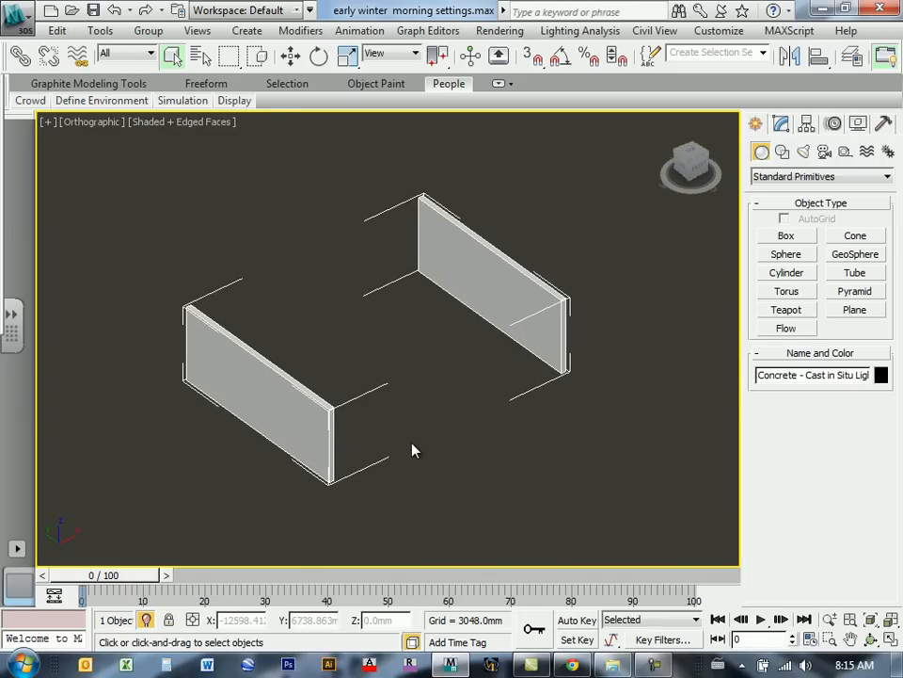
# - Set the viewport background to the customized user interface solid color
pyautogui.hotkey('alt', 'b')
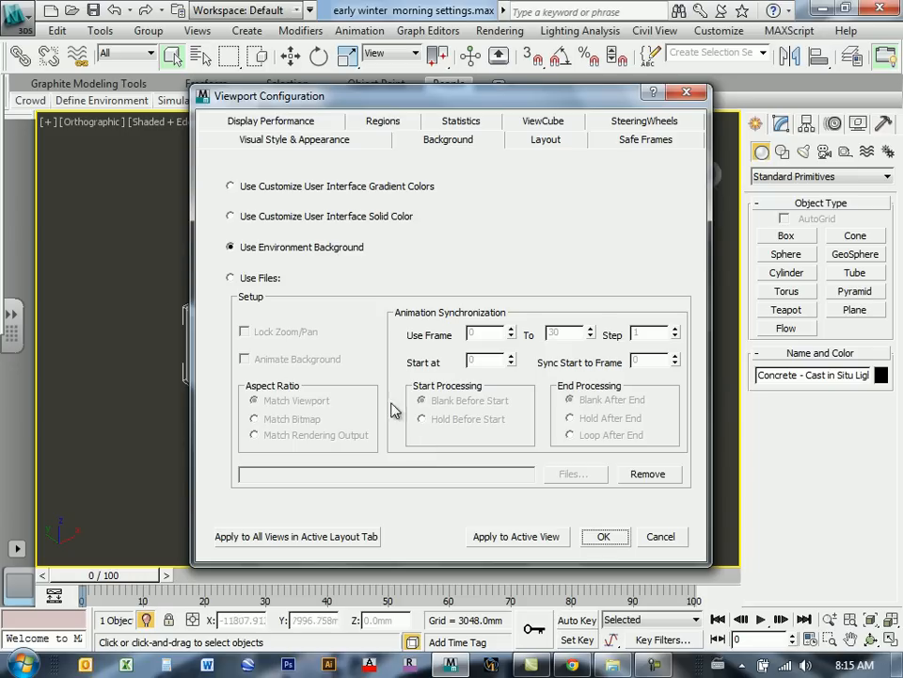
pyautogui.click(231, 217)
pyautogui.click(603, 536)
pyautogui.moveTo(384, 402); pyautogui.dragTo(400, 376, button='middle')
pyautogui.keyDown('alt'); pyautogui.moveTo(358, 517); pyautogui.dragTo(478, 401, button='middle'); pyautogui.keyUp('alt')
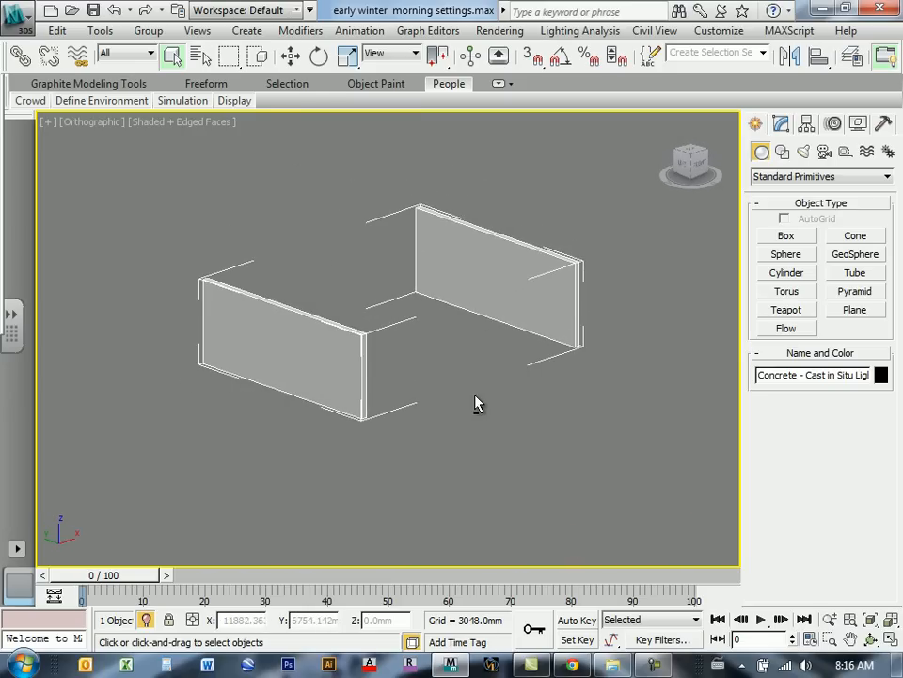
pyautogui.moveTo(531, 359); pyautogui.dragTo(502, 365, button='middle')
pyautogui.scroll(2, 429, 428)
pyautogui.moveTo(432, 428); pyautogui.dragTo(402, 420, button='middle')
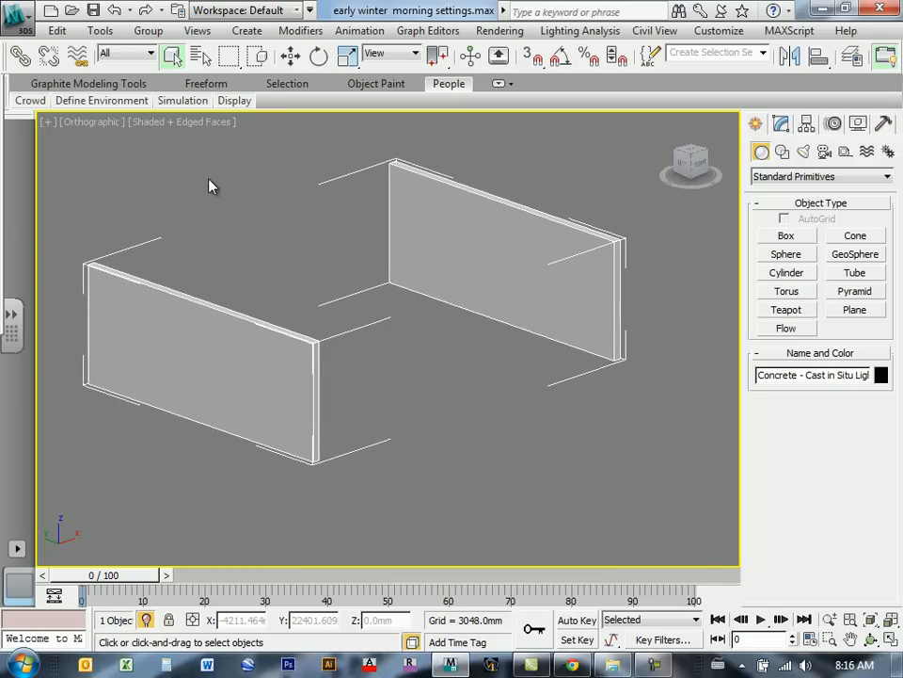
# - Display the walls' textures in the viewport using Shaded Materials with Maps
pyautogui.click(186, 125)
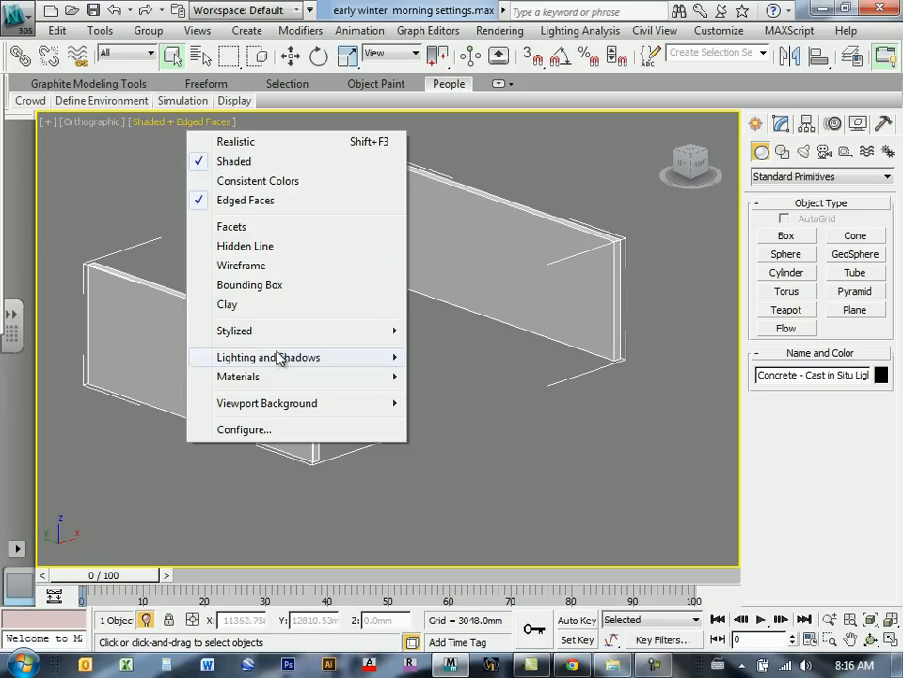
pyautogui.moveTo(339, 379)
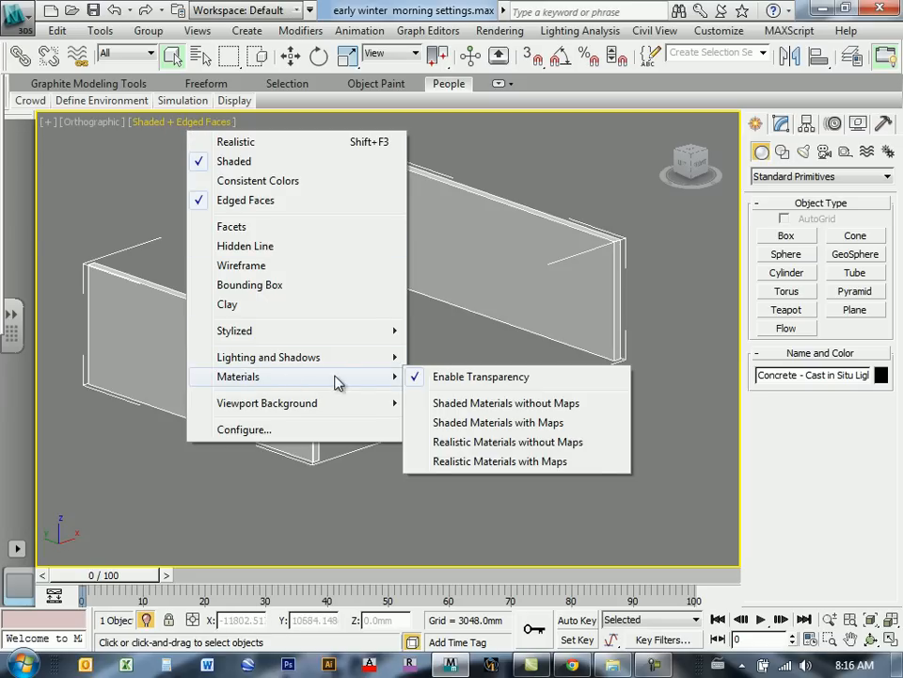
pyautogui.click(495, 423)
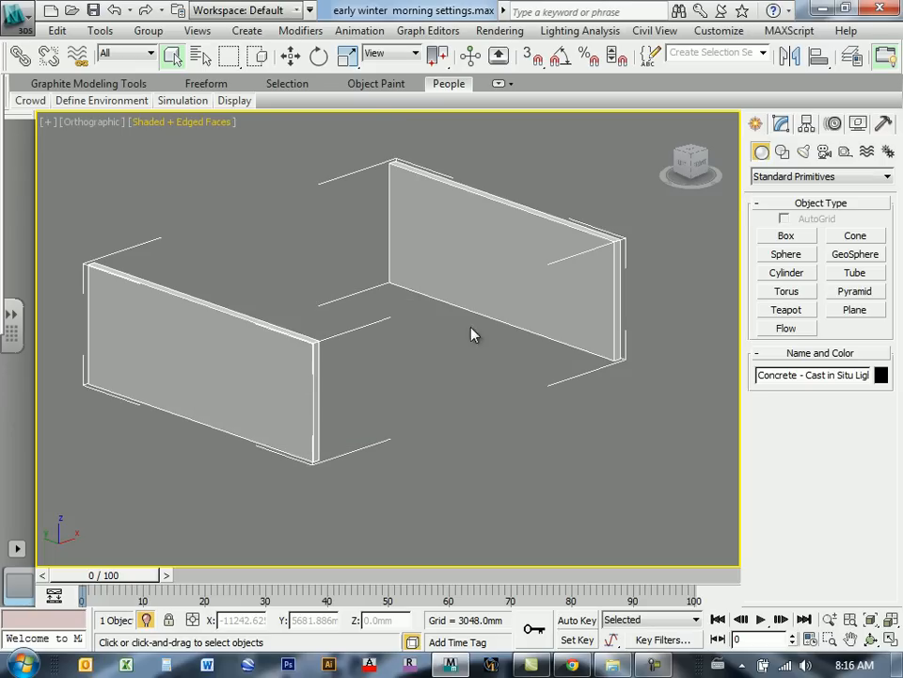
pyautogui.keyDown('alt'); pyautogui.moveTo(436, 470); pyautogui.dragTo(425, 445, button='middle'); pyautogui.keyUp('alt')
pyautogui.moveTo(387, 335); pyautogui.dragTo(395, 372, button='middle')
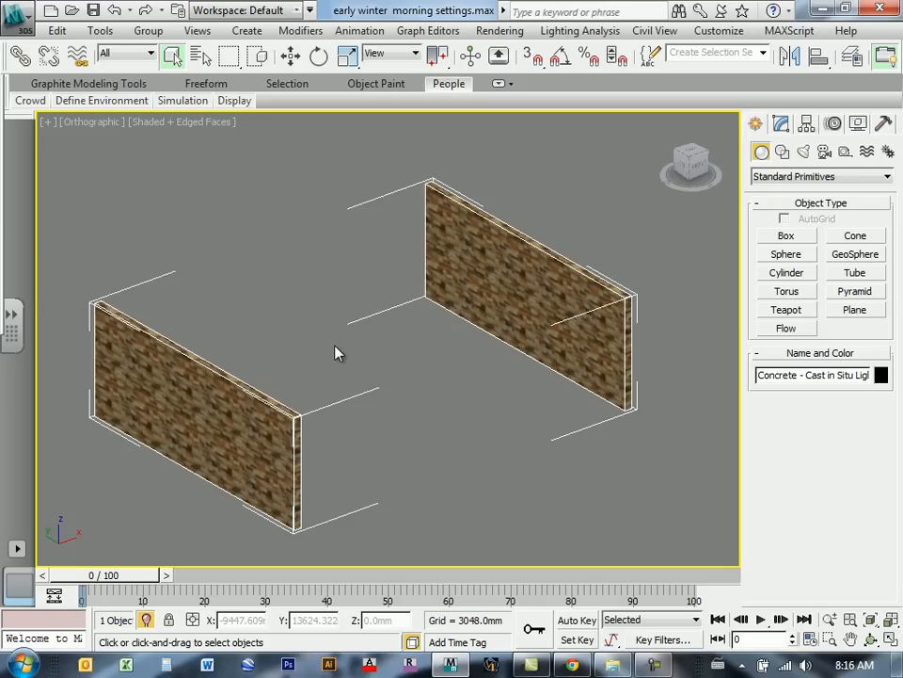
# - Add an Edit Poly modifier to the concrete walls and activate its Polygon sub-object level
pyautogui.click(781, 124)
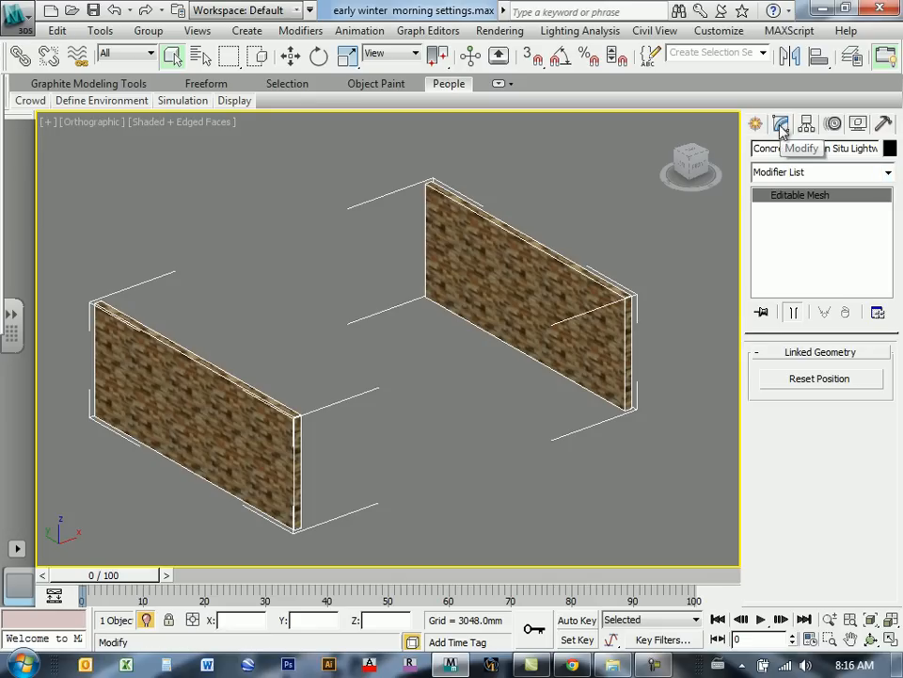
pyautogui.click(886, 175)
pyautogui.moveTo(891, 252); pyautogui.dragTo(896, 329)
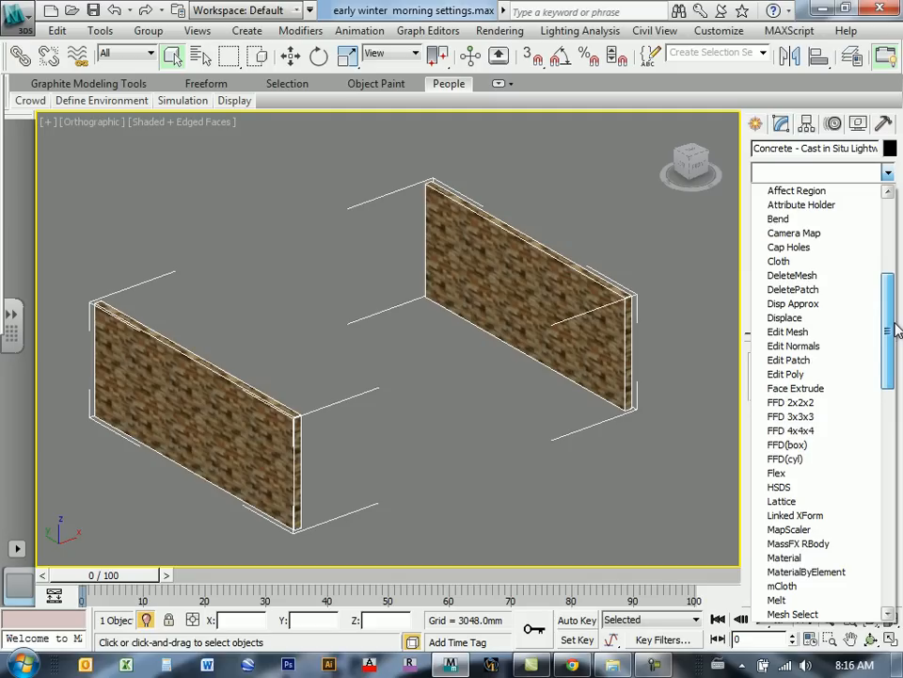
pyautogui.click(800, 373)
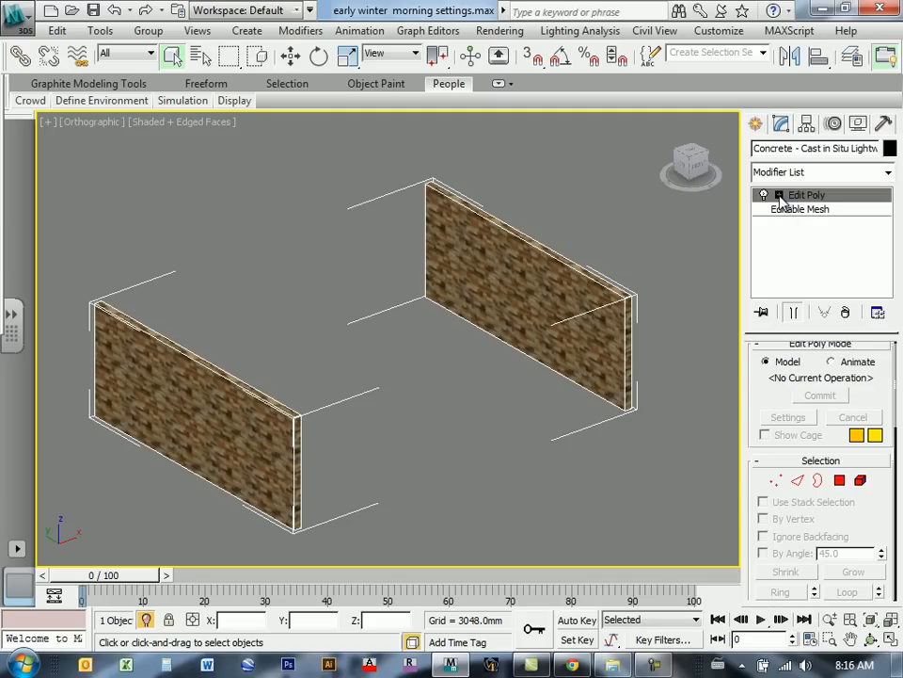
pyautogui.click(779, 194)
pyautogui.click(815, 251)
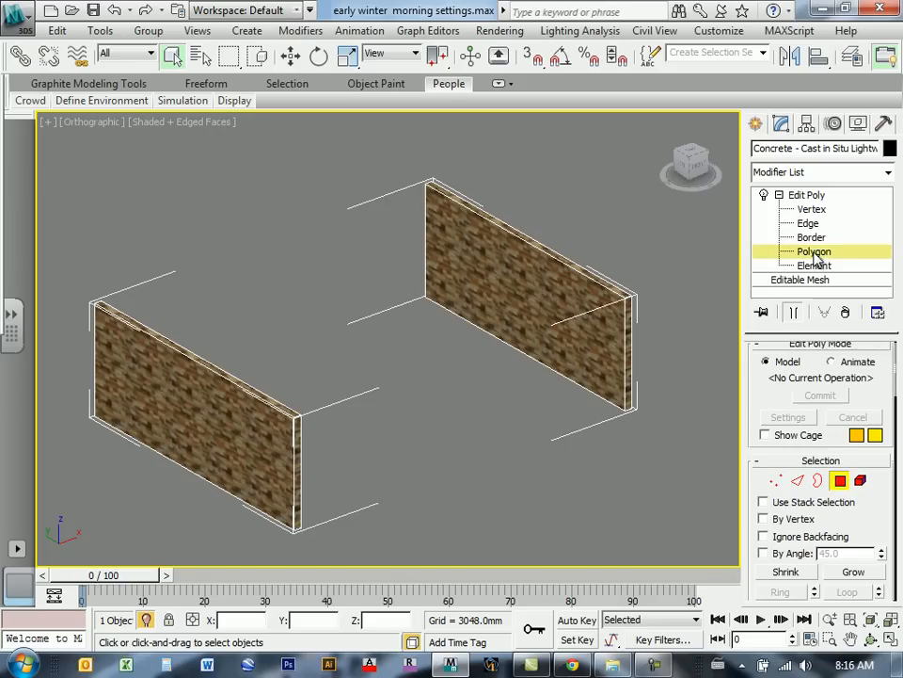
pyautogui.click(544, 283)
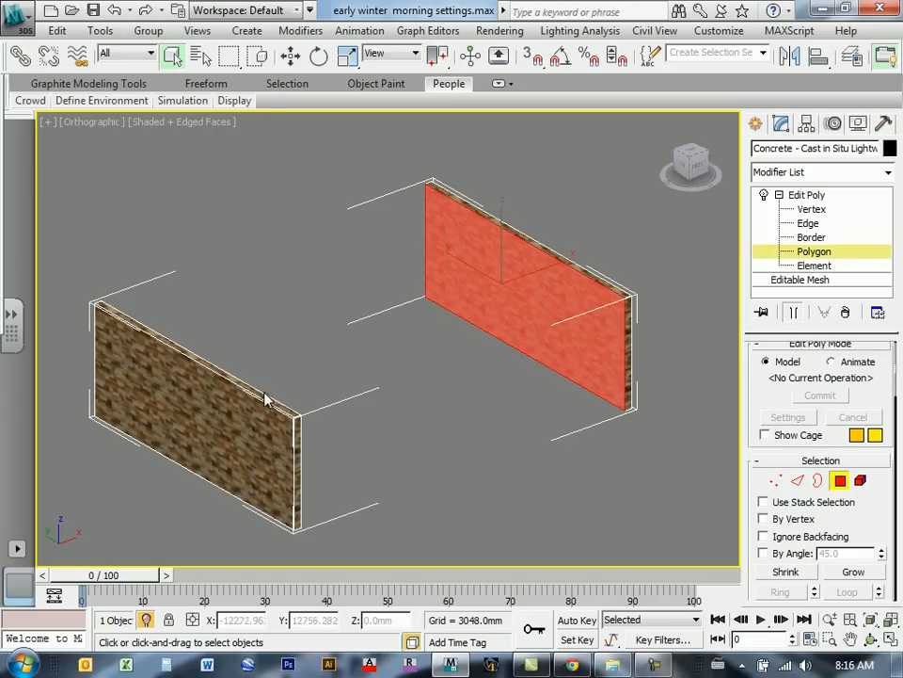
pyautogui.keyDown('ctrl'); pyautogui.click(266, 443); pyautogui.keyUp('ctrl')
pyautogui.keyDown('alt'); pyautogui.moveTo(539, 456); pyautogui.dragTo(513, 451, button='middle'); pyautogui.keyUp('alt')
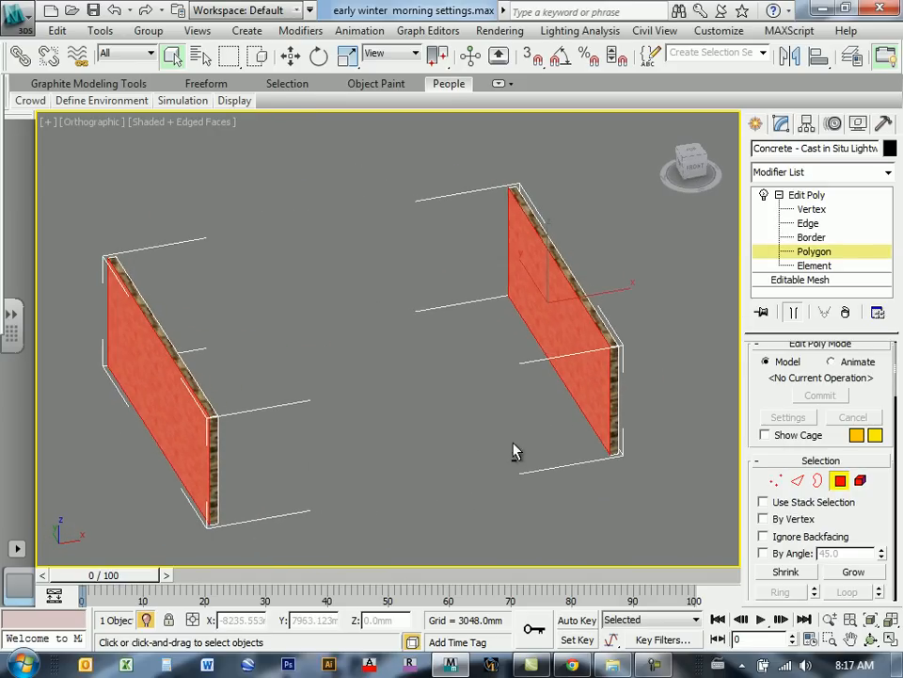
pyautogui.click(577, 461)
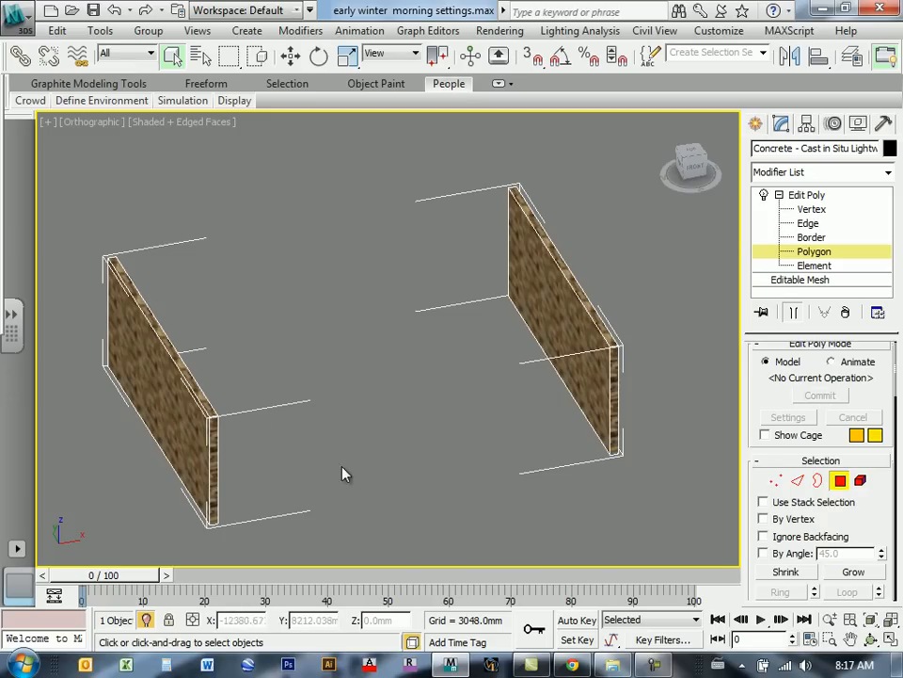
# - Select the large outward-facing polygons of both concrete walls
pyautogui.keyDown('alt'); pyautogui.moveTo(417, 440); pyautogui.dragTo(396, 278, button='middle'); pyautogui.keyUp('alt')
pyautogui.click(527, 369)
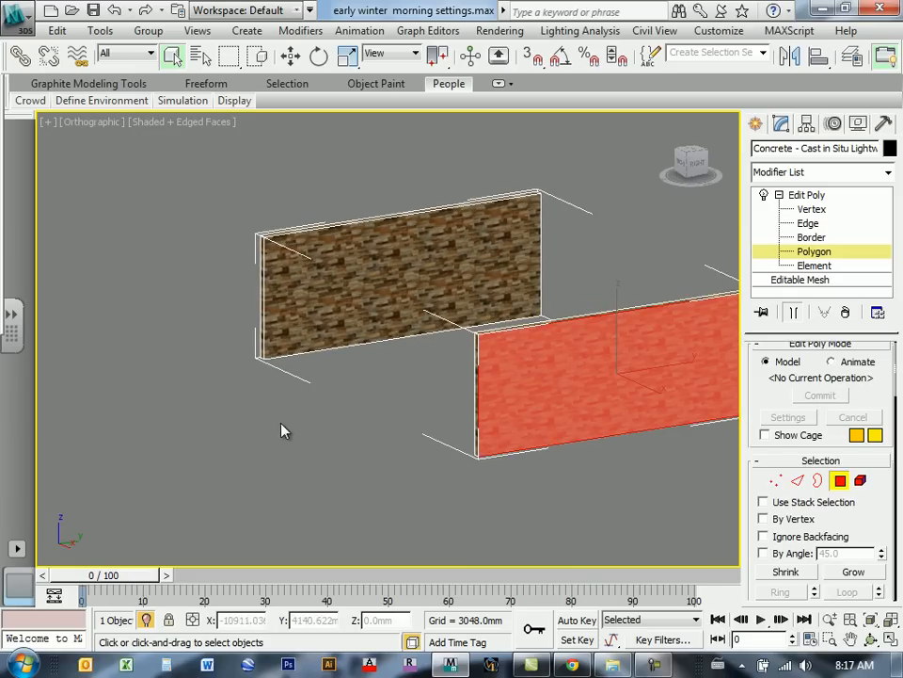
pyautogui.keyDown('alt'); pyautogui.moveTo(254, 369); pyautogui.dragTo(509, 393, button='middle'); pyautogui.keyUp('alt')
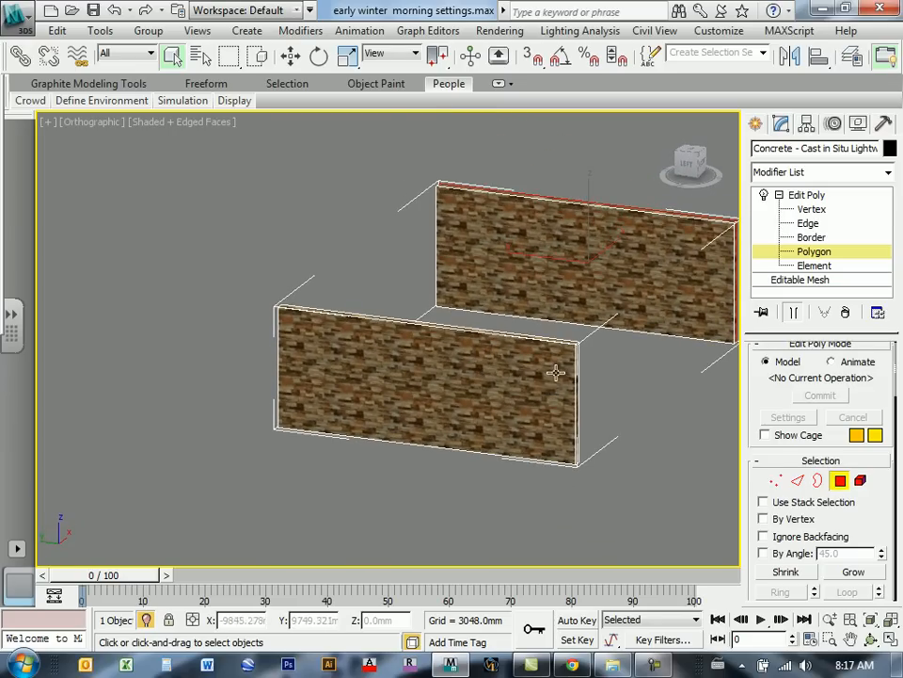
pyautogui.click(558, 419)
pyautogui.keyDown('alt'); pyautogui.moveTo(564, 485); pyautogui.dragTo(609, 392, button='middle'); pyautogui.keyUp('alt')
pyautogui.moveTo(343, 476); pyautogui.dragTo(695, 415, button='middle')
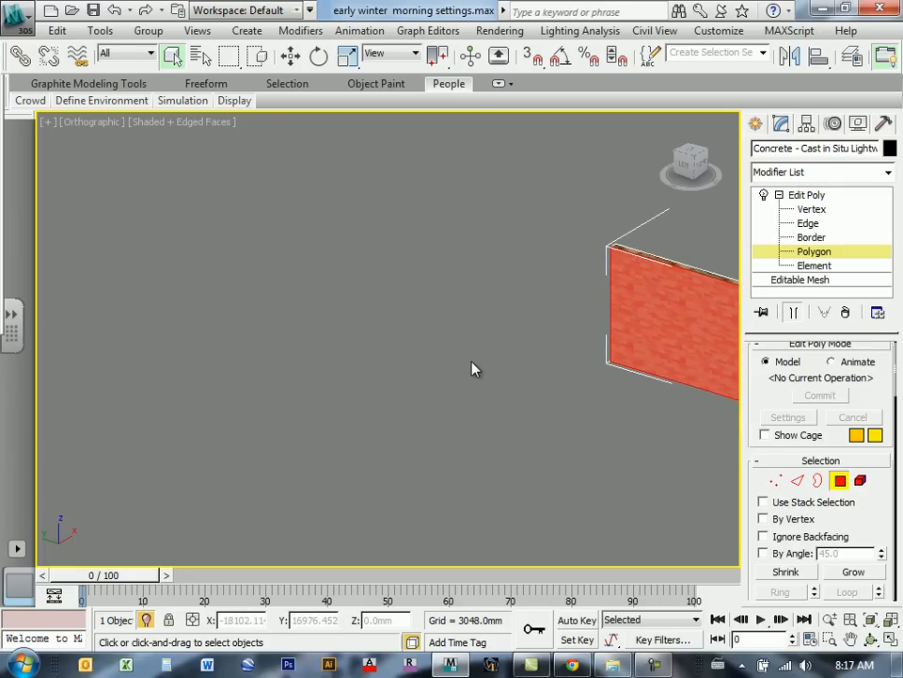
pyautogui.keyDown('alt'); pyautogui.moveTo(476, 367); pyautogui.dragTo(344, 306, button='middle'); pyautogui.keyUp('alt')
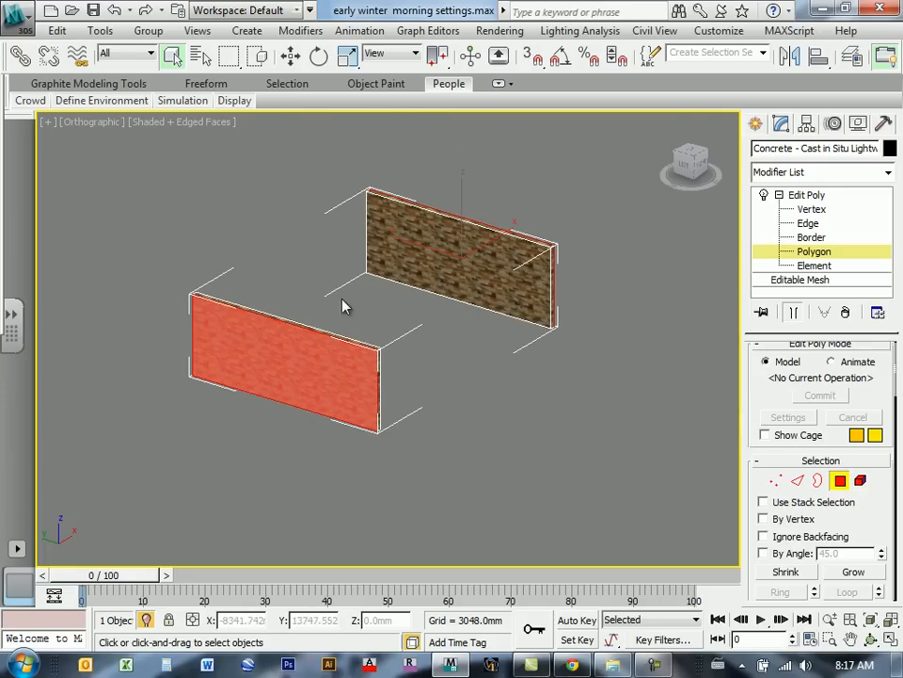
# - Clear the polygon selection on the walls and open the Slate Material Editor beside the model
pyautogui.click(580, 411)
pyautogui.moveTo(462, 397); pyautogui.dragTo(539, 399, button='middle')
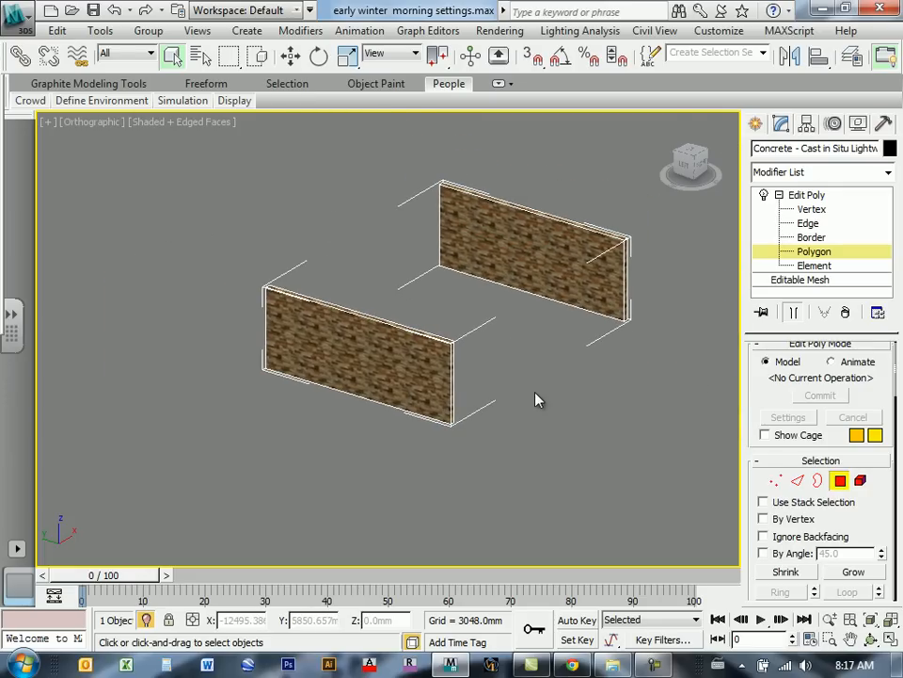
pyautogui.press('m')
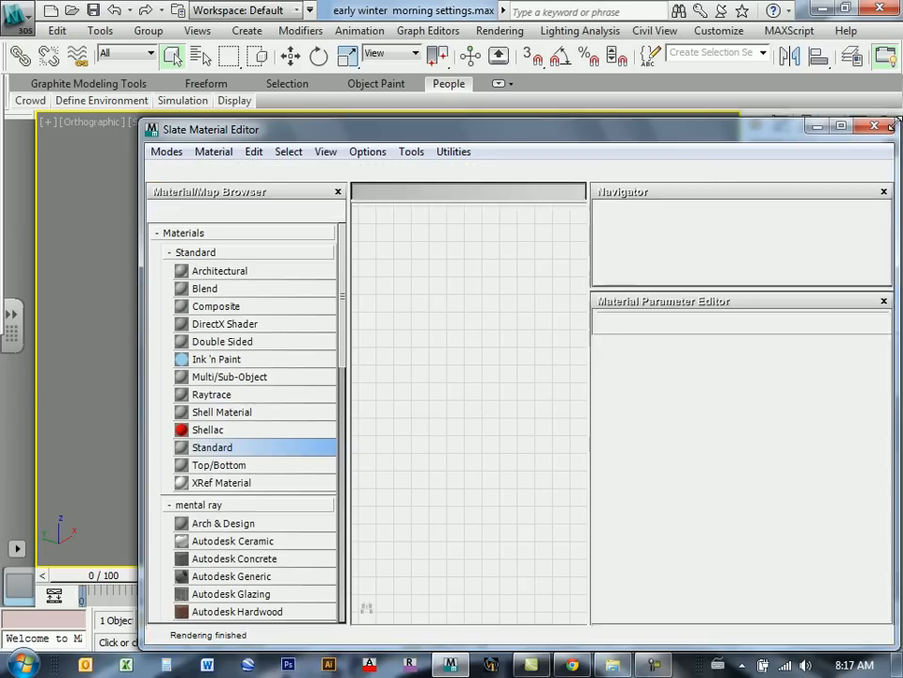
pyautogui.moveTo(897, 123); pyautogui.dragTo(843, 124)
pyautogui.moveTo(513, 133); pyautogui.dragTo(382, 30)
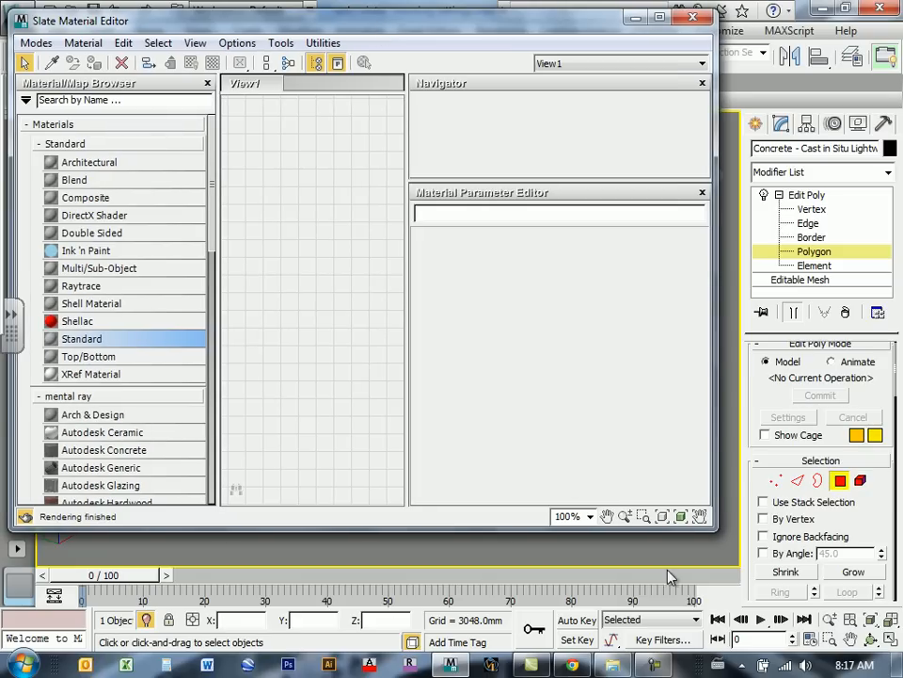
pyautogui.moveTo(725, 463); pyautogui.dragTo(728, 446, button='middle')
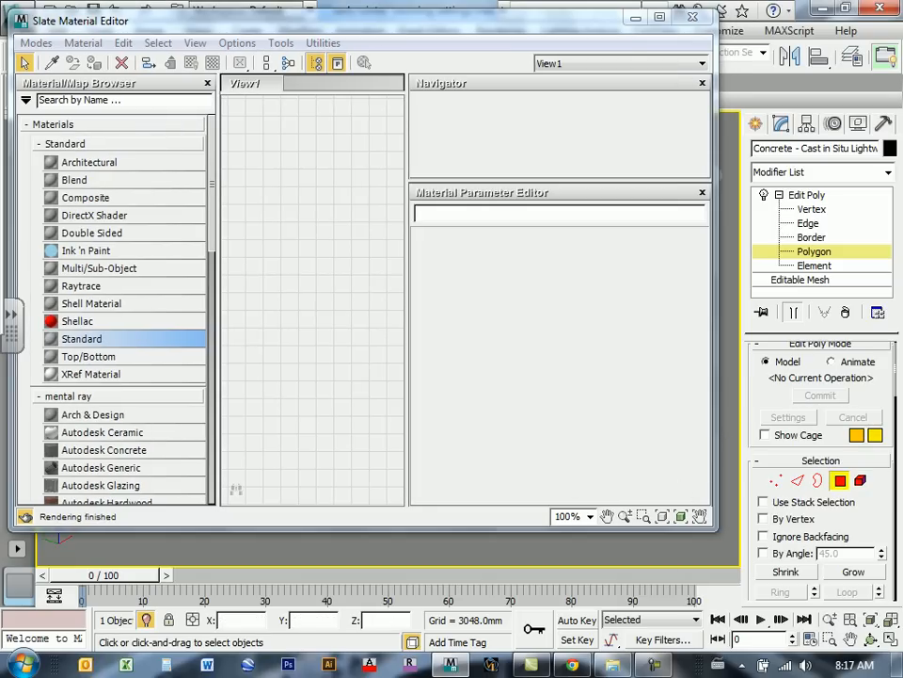
pyautogui.moveTo(581, 35); pyautogui.dragTo(188, 114)
# - Select the outward-facing polygon of the nearer concrete wall
pyautogui.moveTo(594, 395); pyautogui.dragTo(370, 436, button='middle')
pyautogui.click(453, 346)
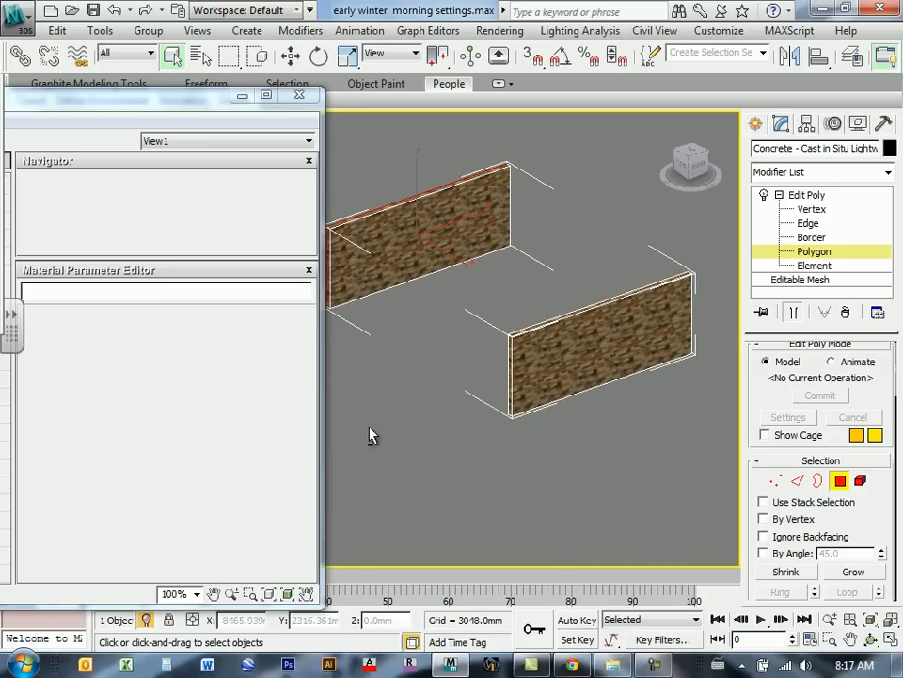
pyautogui.click(574, 357)
pyautogui.moveTo(384, 427); pyautogui.dragTo(670, 397, button='middle')
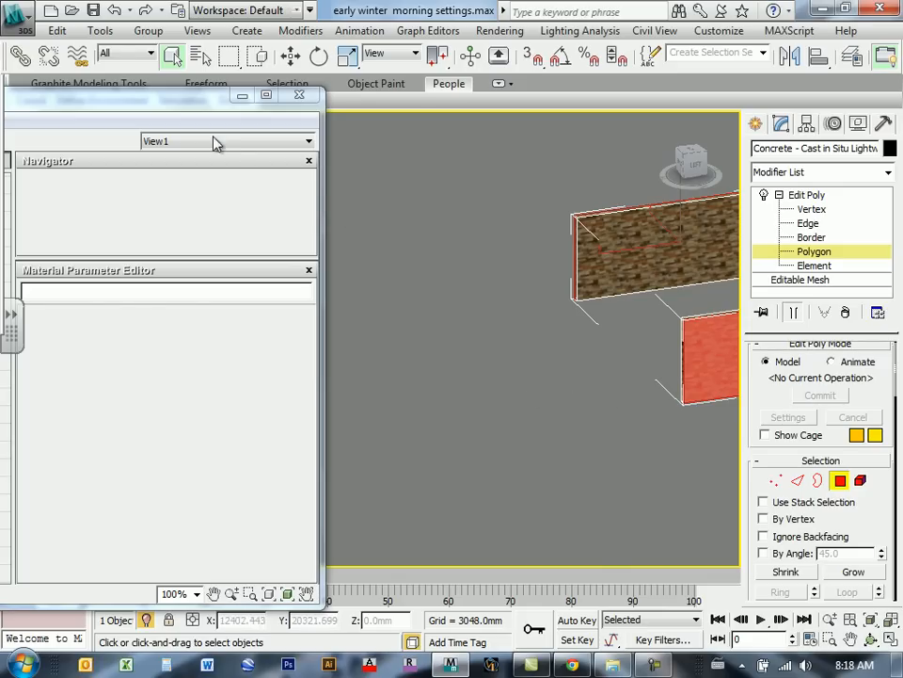
# - Add a Multi/Sub-Object material to View1 of the Slate Material Editor
pyautogui.moveTo(133, 113)
pyautogui.mouseDown()
pyautogui.moveTo(464, 58)
pyautogui.moveTo(582, 71)
pyautogui.moveTo(533, 74)
pyautogui.mouseUp()
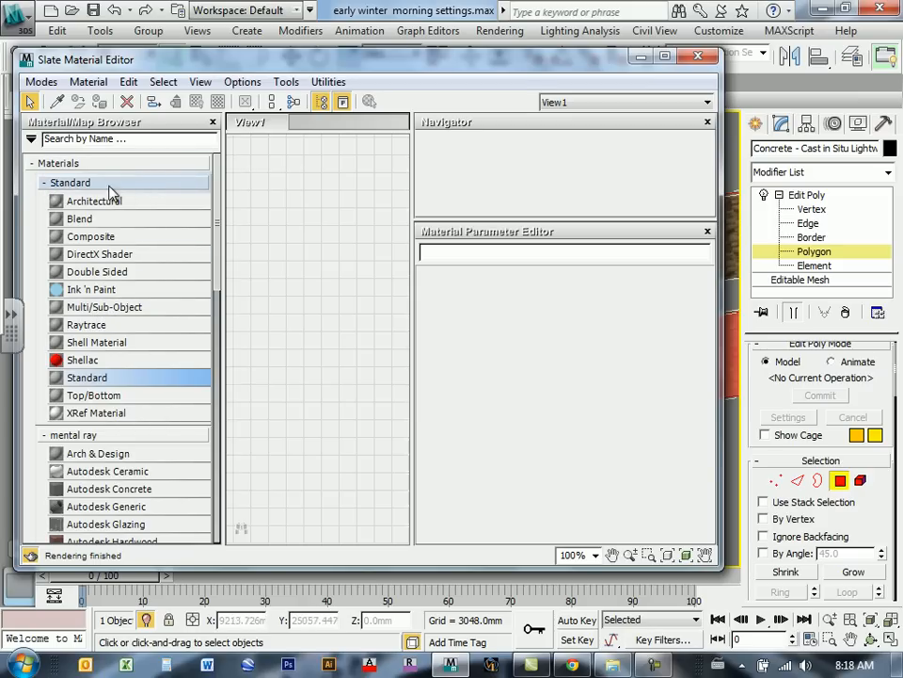
pyautogui.click(90, 310)
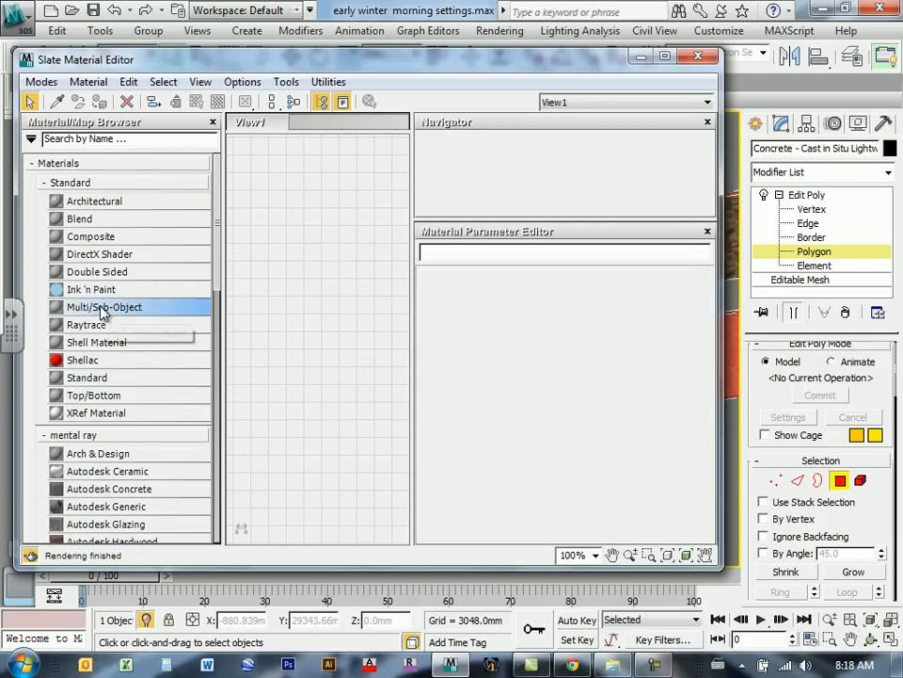
pyautogui.doubleClick(98, 312)
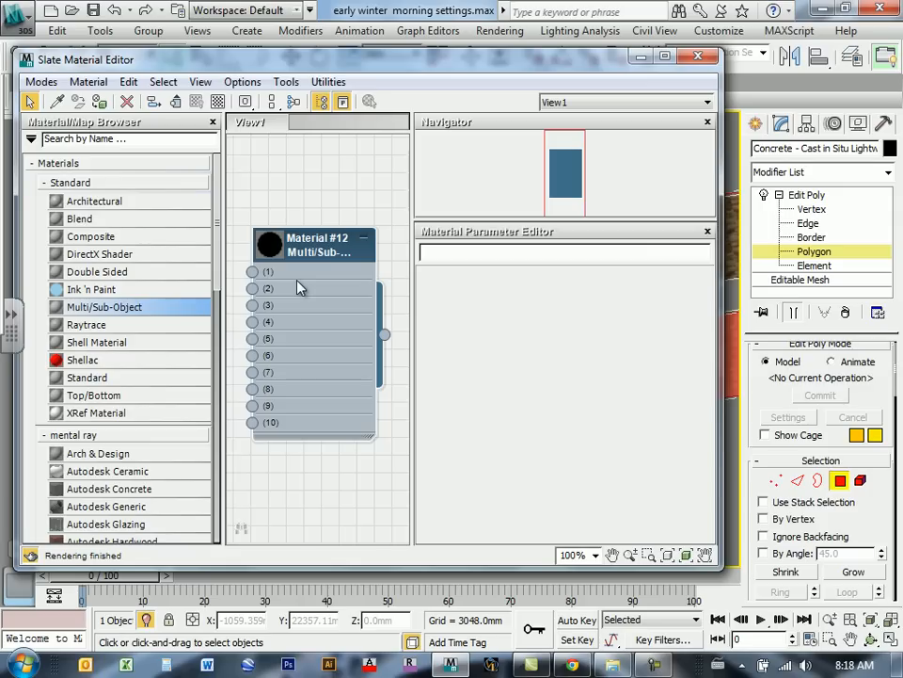
# - Clear the polygon selection and return to the Edit Poly object level so the walls are selected as a whole
pyautogui.moveTo(530, 64); pyautogui.dragTo(277, 31)
pyautogui.click(569, 269)
pyautogui.moveTo(603, 291); pyautogui.dragTo(621, 376, button='middle')
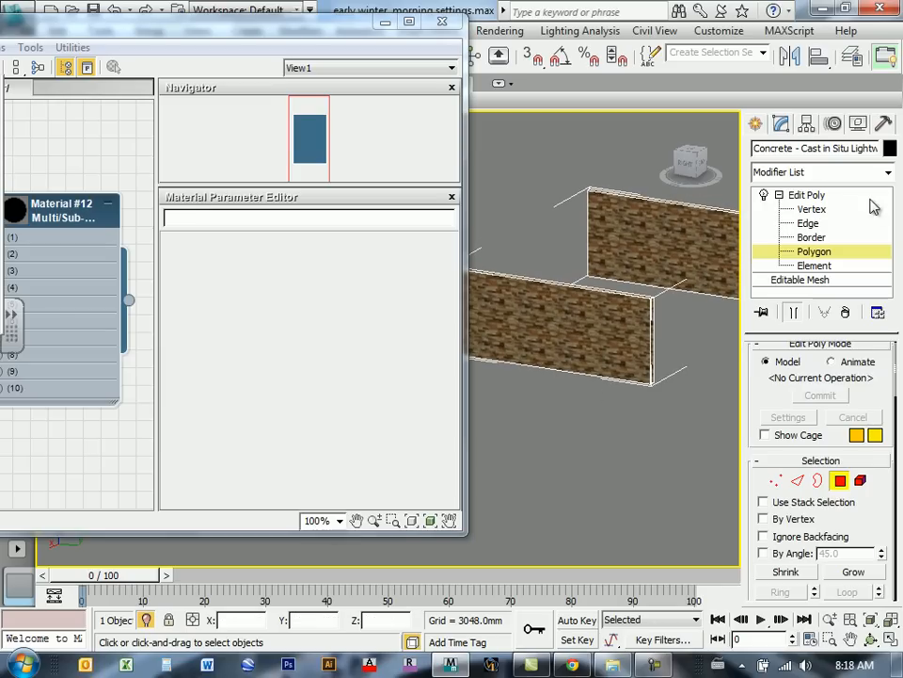
pyautogui.click(806, 196)
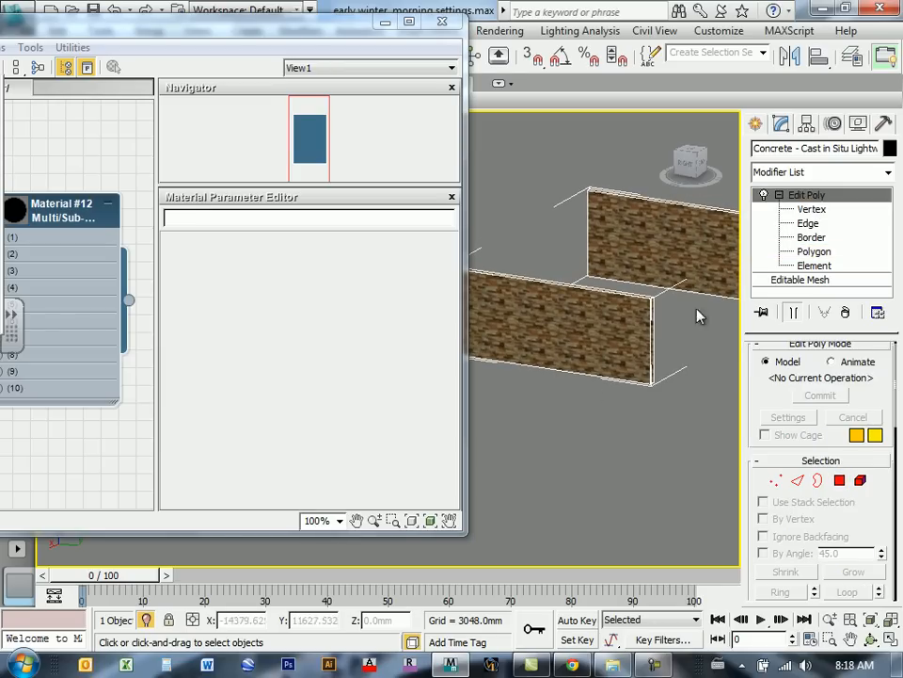
pyautogui.click(615, 396)
pyautogui.click(611, 309)
pyautogui.moveTo(647, 409); pyautogui.dragTo(641, 301, button='middle')
pyautogui.moveTo(629, 374)
pyautogui.keyDown('alt'); pyautogui.mouseDown(button='middle')
pyautogui.moveTo(589, 377)
pyautogui.moveTo(656, 385)
pyautogui.moveTo(637, 365)
pyautogui.moveTo(612, 372)
pyautogui.mouseUp(button='middle'); pyautogui.keyUp('alt')
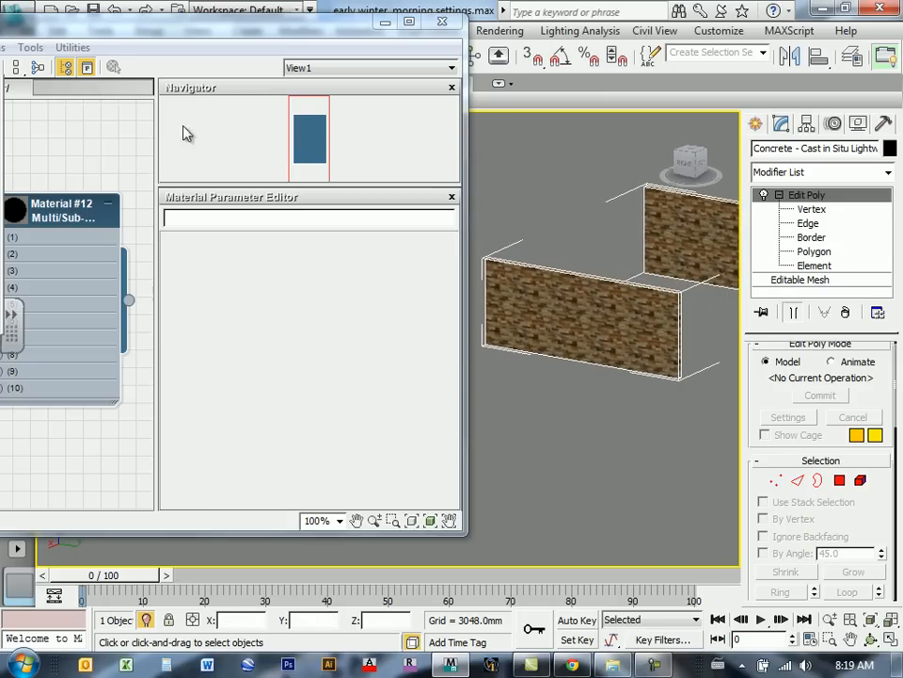
# - Display the Multi/Sub-Object material's parameters and assign the material to the selected concrete walls
pyautogui.doubleClick(60, 219)
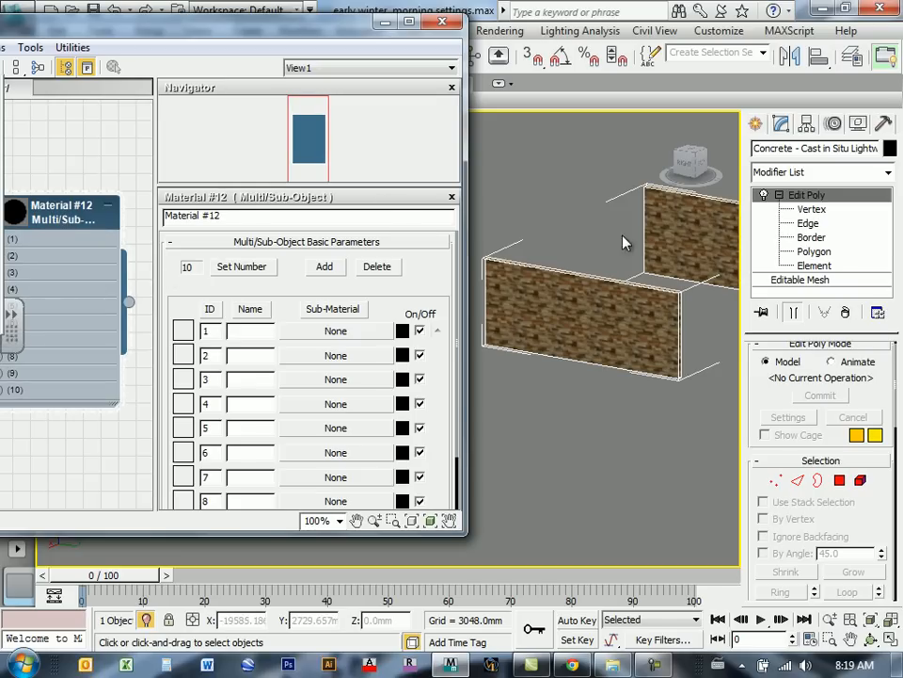
pyautogui.moveTo(90, 32); pyautogui.dragTo(262, 65)
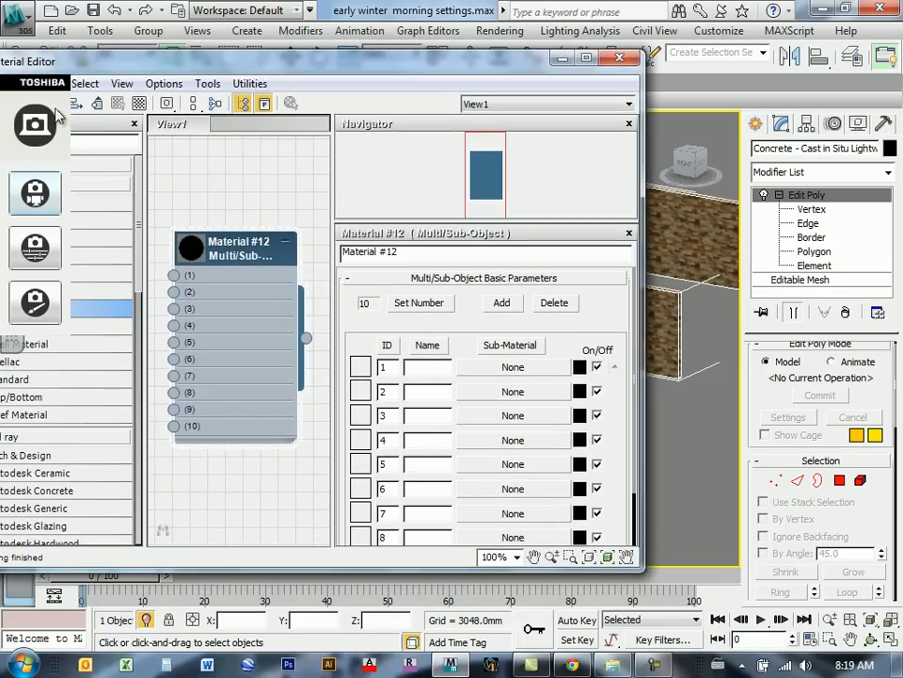
pyautogui.moveTo(174, 62); pyautogui.dragTo(248, 64)
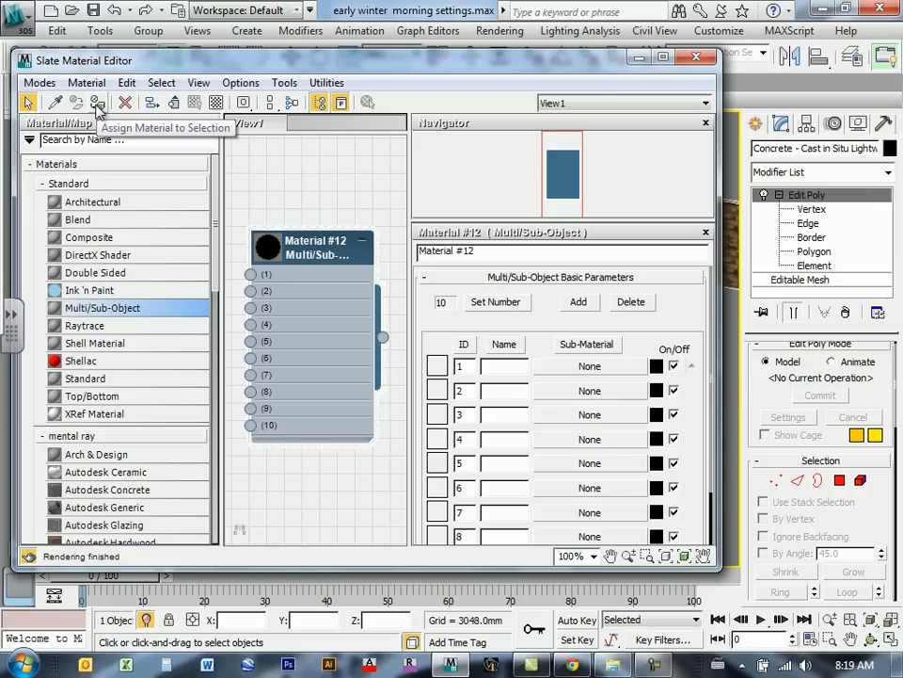
pyautogui.moveTo(585, 65); pyautogui.dragTo(291, 88)
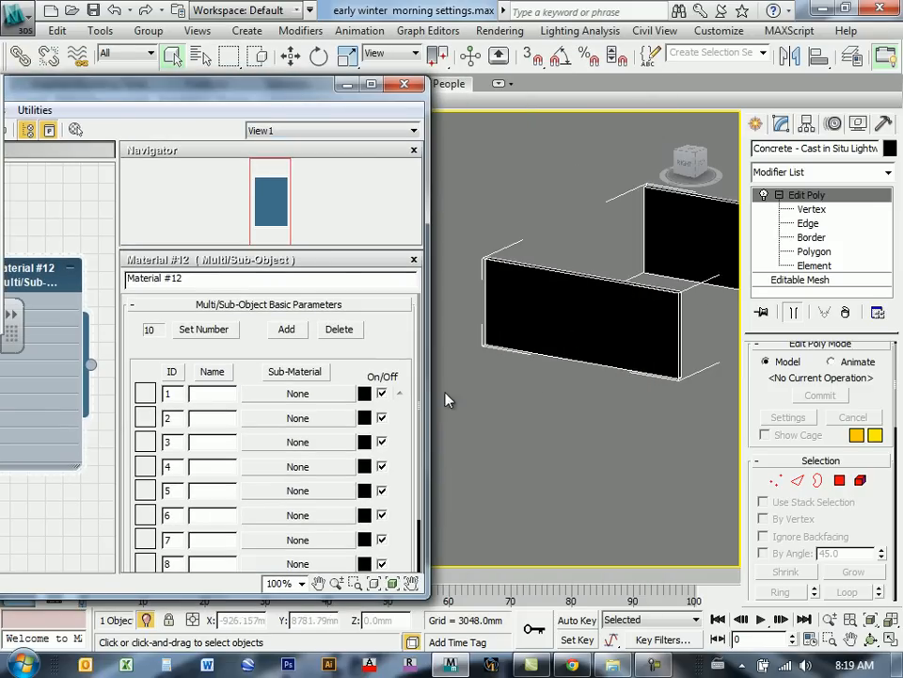
# - Reduce the Multi/Sub-Object material to 3 sub-materials and reposition its node in the enlarged editor
pyautogui.moveTo(94, 102); pyautogui.dragTo(316, 97)
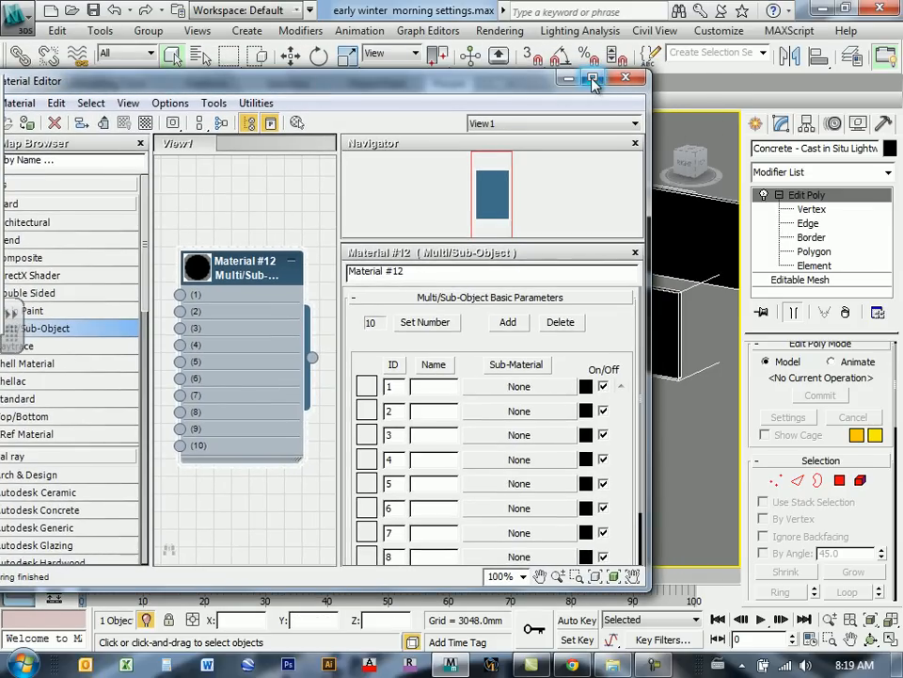
pyautogui.click(593, 80)
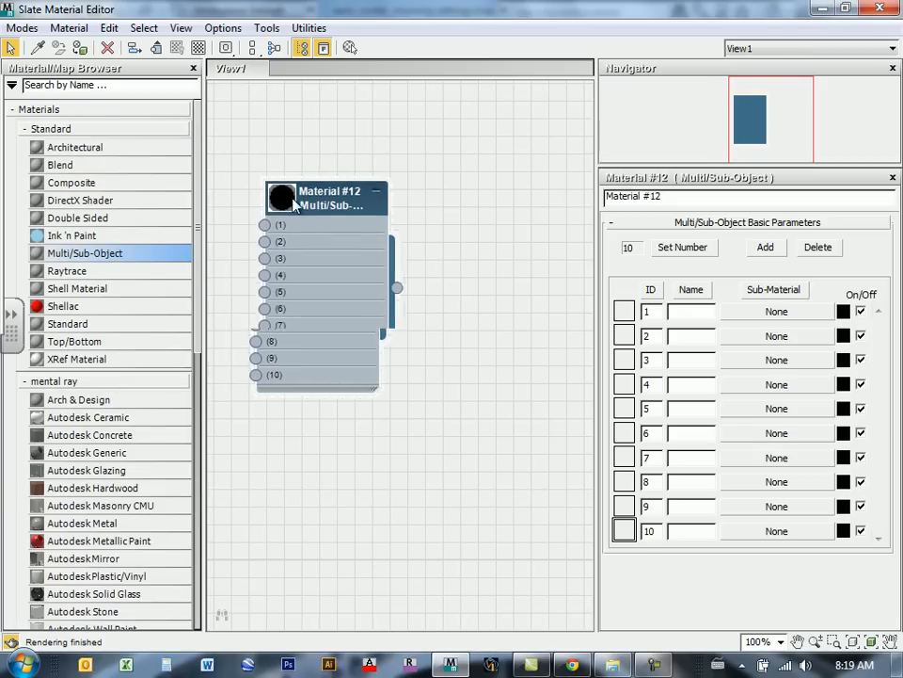
pyautogui.moveTo(294, 205); pyautogui.dragTo(358, 235)
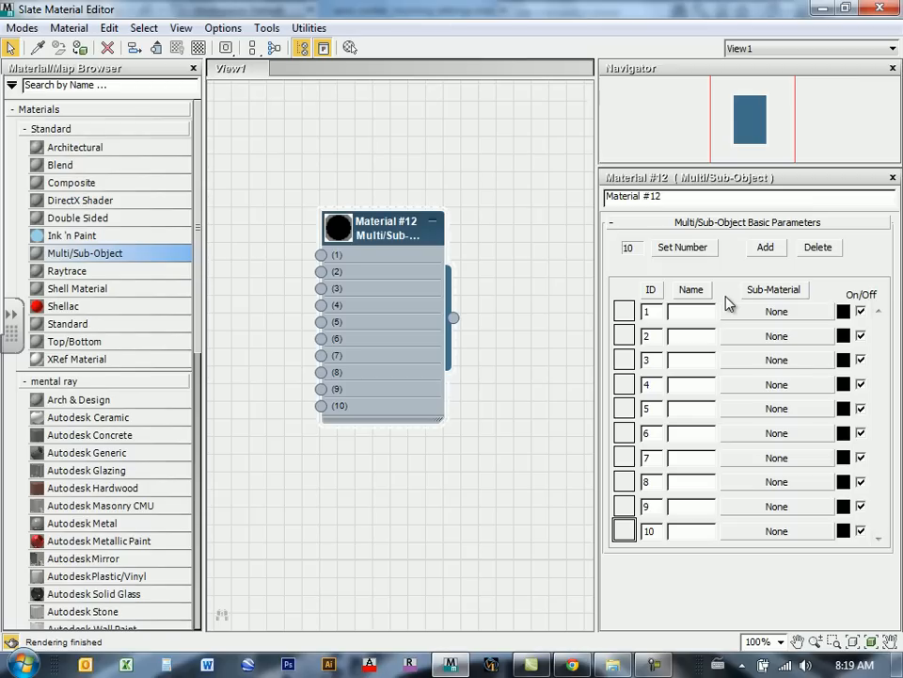
pyautogui.click(697, 255)
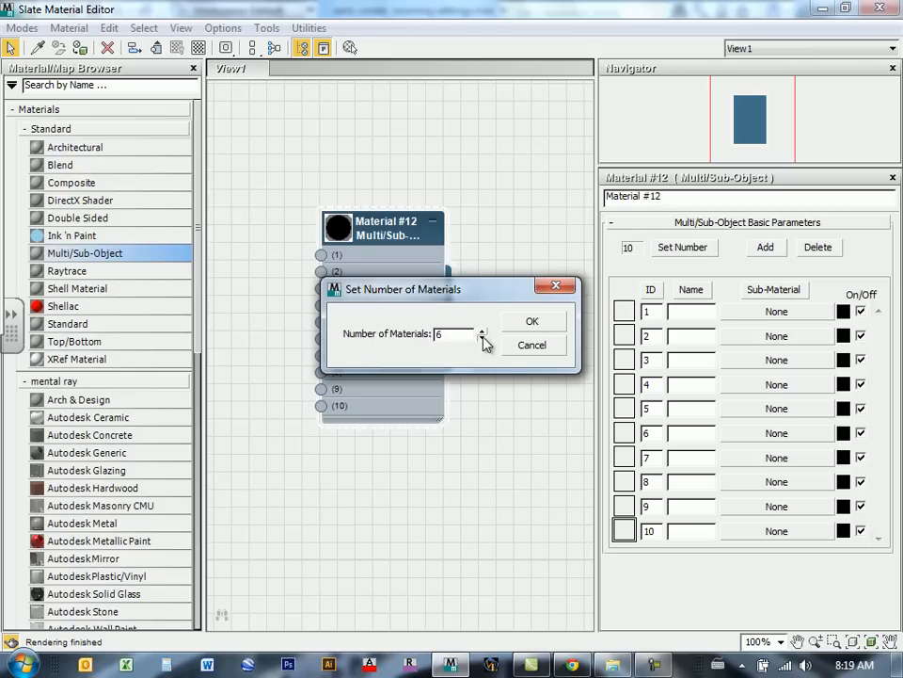
pyautogui.click(538, 323)
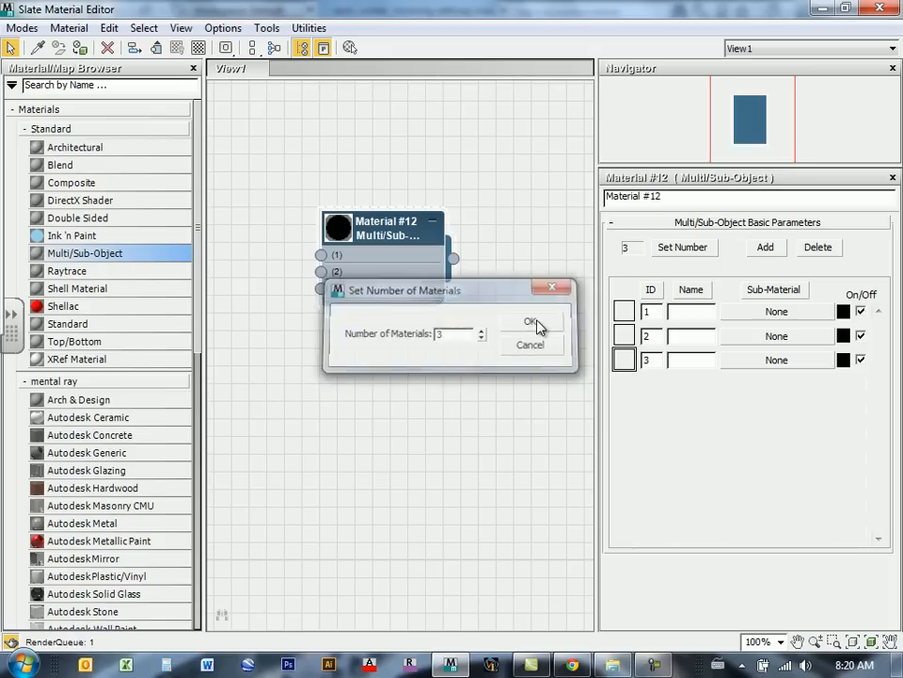
pyautogui.moveTo(374, 235); pyautogui.dragTo(485, 215)
pyautogui.moveTo(512, 165); pyautogui.dragTo(468, 198, button='middle')
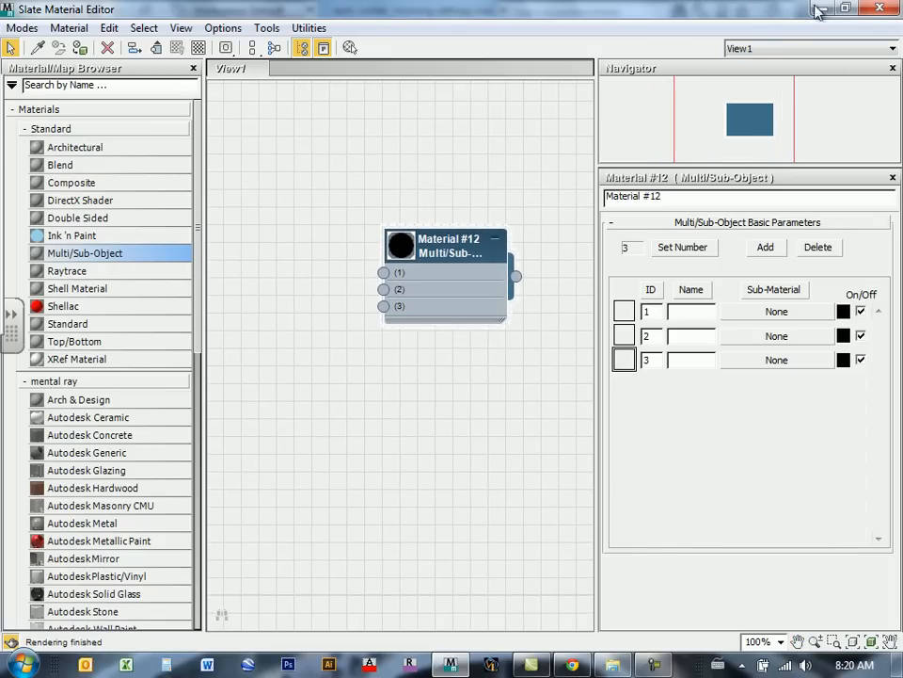
# - Restore the smaller editor window and select the outer polygon of the nearer wall at Polygon sub-object level
pyautogui.click(847, 8)
pyautogui.moveTo(498, 86); pyautogui.dragTo(68, 61)
pyautogui.moveTo(600, 381); pyautogui.dragTo(528, 380, button='middle')
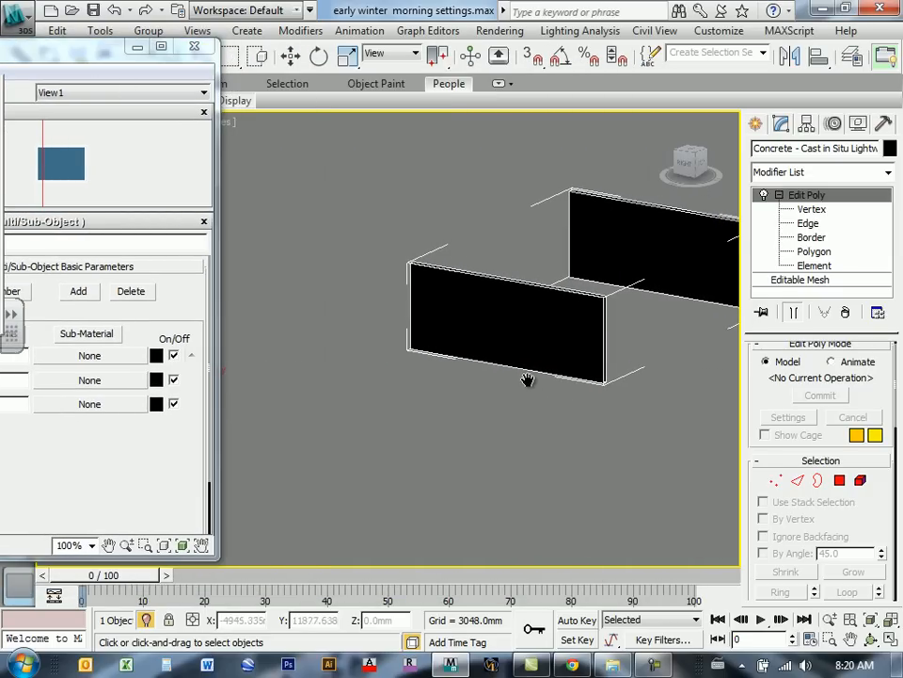
pyautogui.keyDown('alt'); pyautogui.moveTo(490, 452); pyautogui.dragTo(617, 462, button='middle'); pyautogui.keyUp('alt')
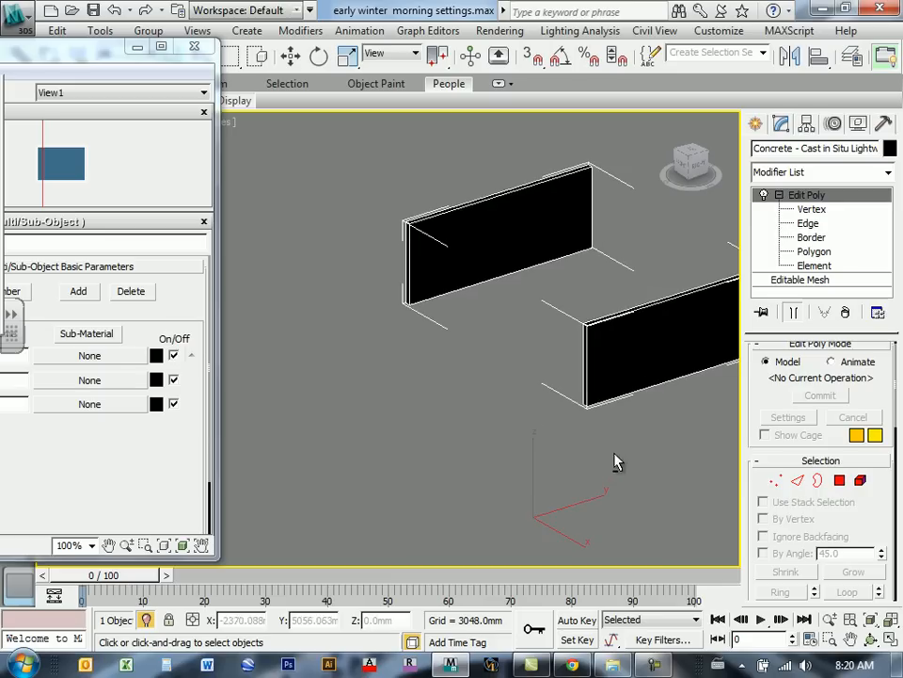
pyautogui.click(846, 252)
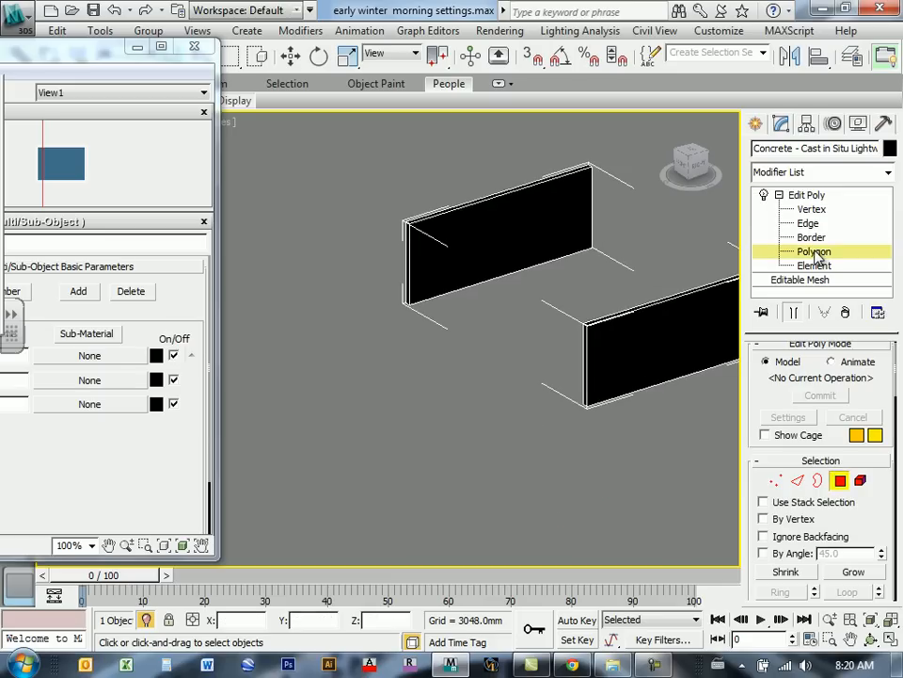
pyautogui.click(625, 357)
pyautogui.moveTo(655, 463); pyautogui.dragTo(607, 425, button='middle')
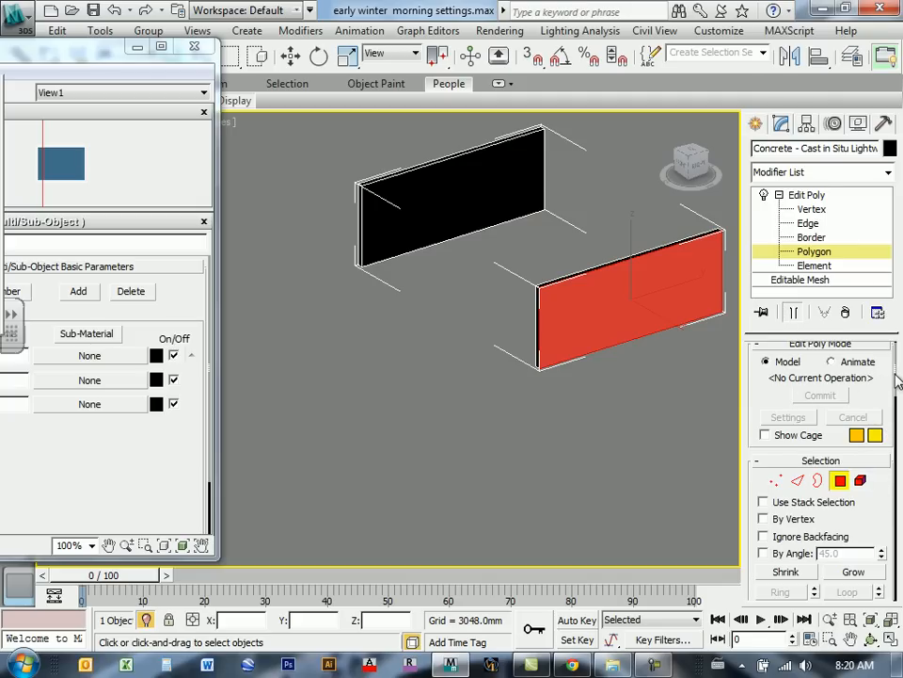
# - Set the material ID of the selected outer wall polygon to 2
pyautogui.moveTo(896, 374)
pyautogui.mouseDown()
pyautogui.moveTo(896, 383)
pyautogui.moveTo(896, 371)
pyautogui.mouseUp()
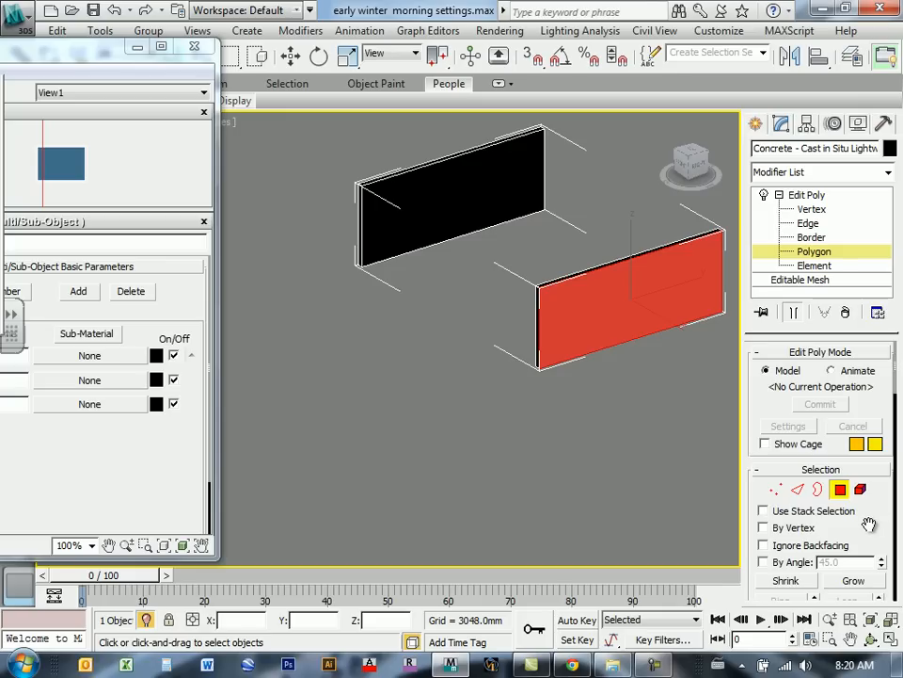
pyautogui.moveTo(896, 384); pyautogui.dragTo(890, 591)
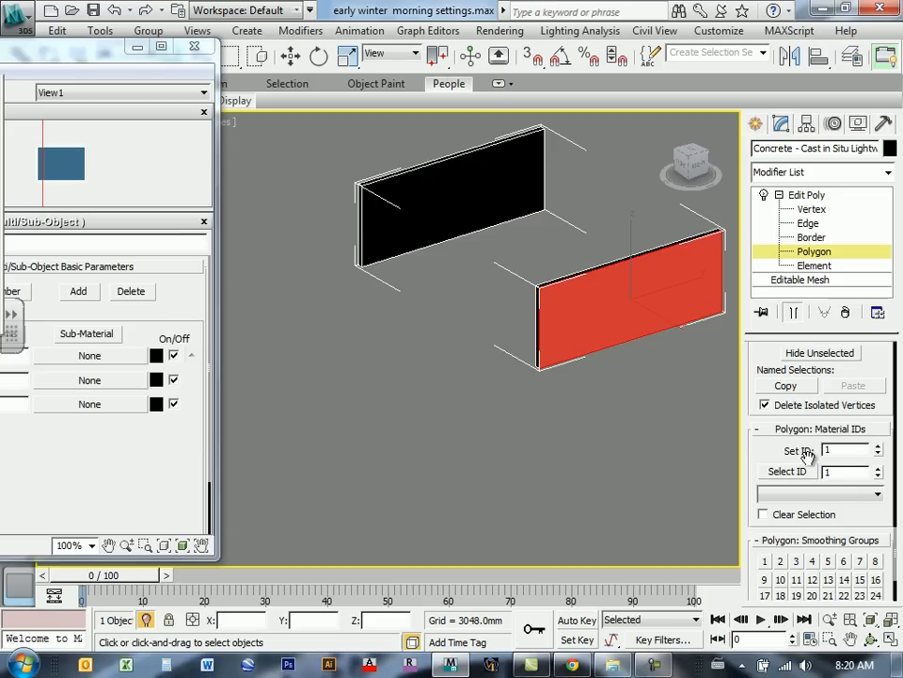
pyautogui.moveTo(81, 56); pyautogui.dragTo(338, 53)
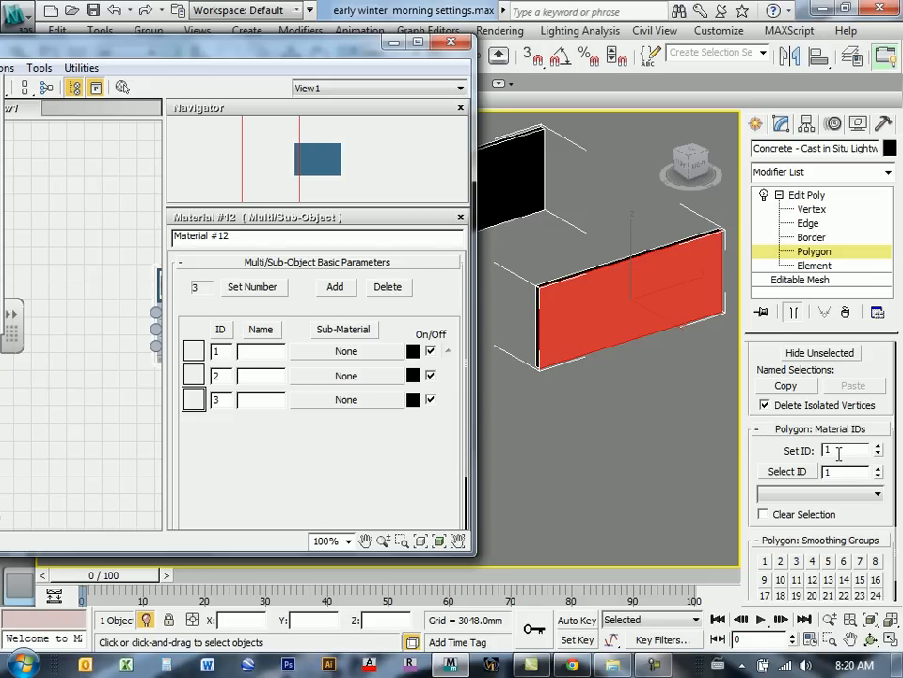
pyautogui.click(878, 448)
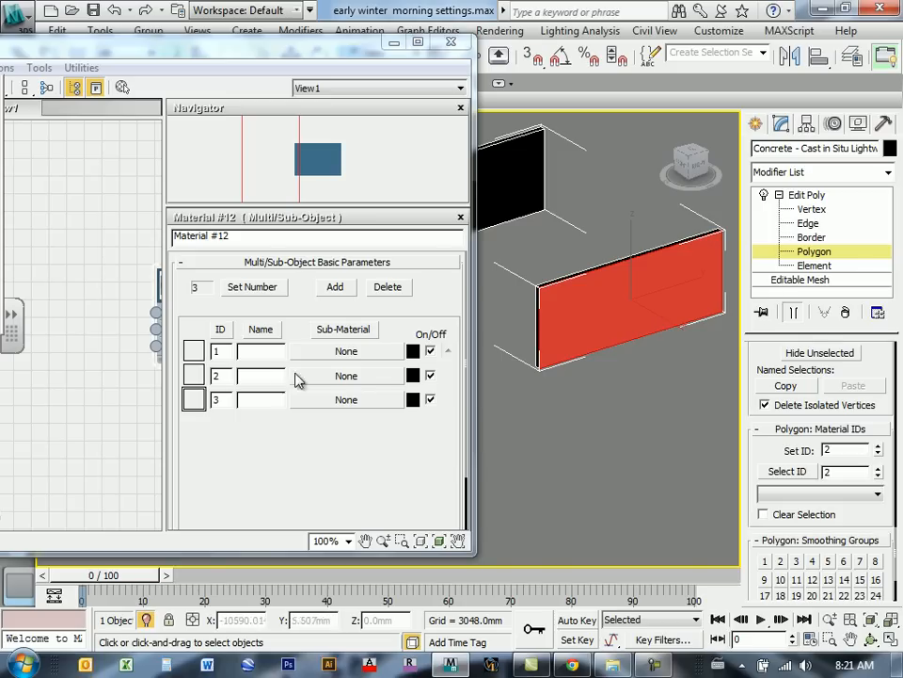
pyautogui.click(221, 375)
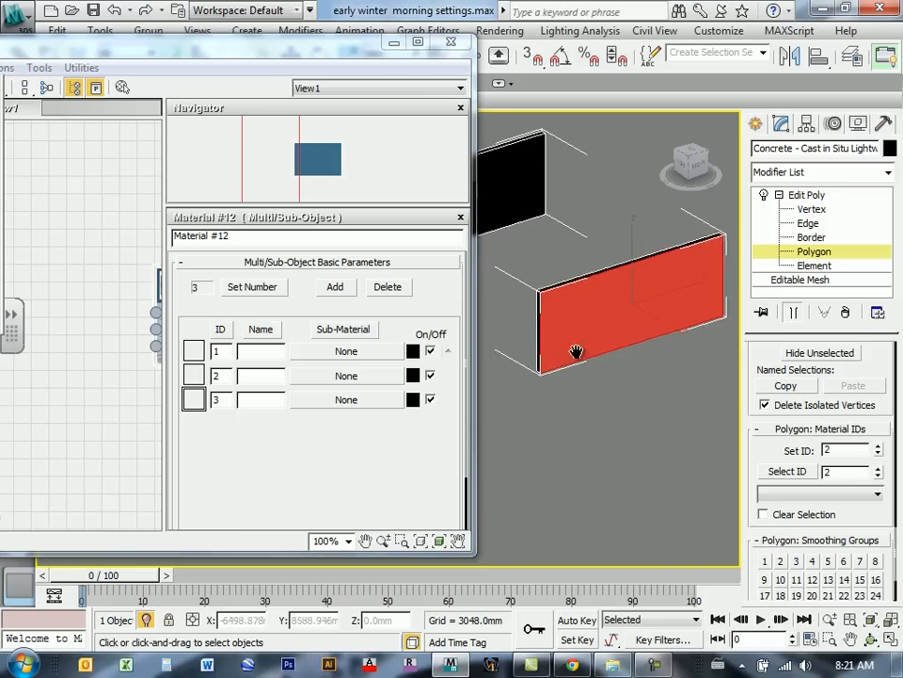
pyautogui.moveTo(575, 353); pyautogui.dragTo(584, 374, button='middle')
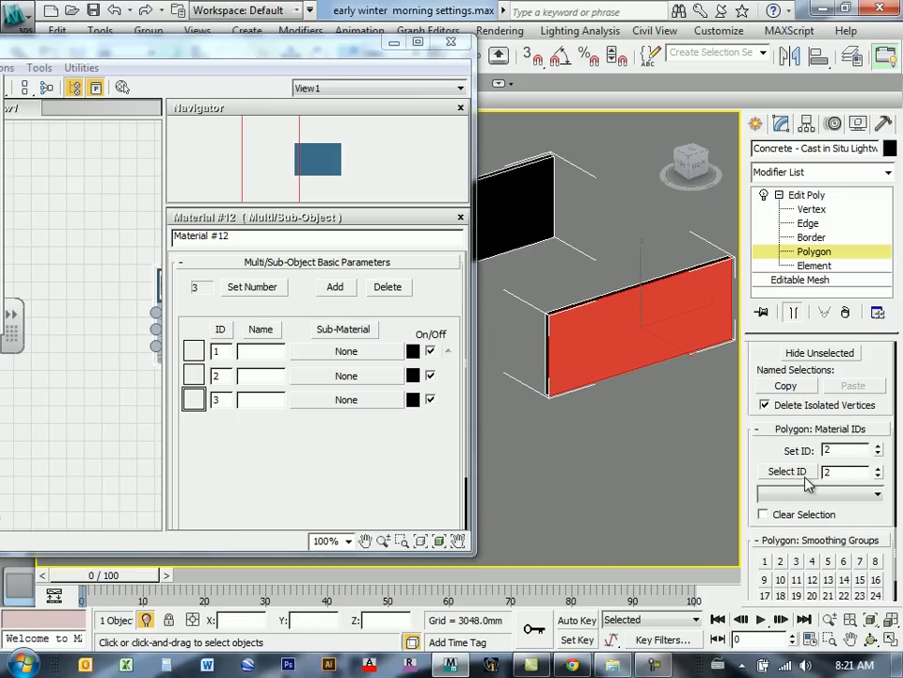
# - Select the opposite wall's outer polygon and set its material ID to 2
pyautogui.keyDown('alt'); pyautogui.moveTo(524, 376); pyautogui.dragTo(602, 366, button='middle'); pyautogui.keyUp('alt')
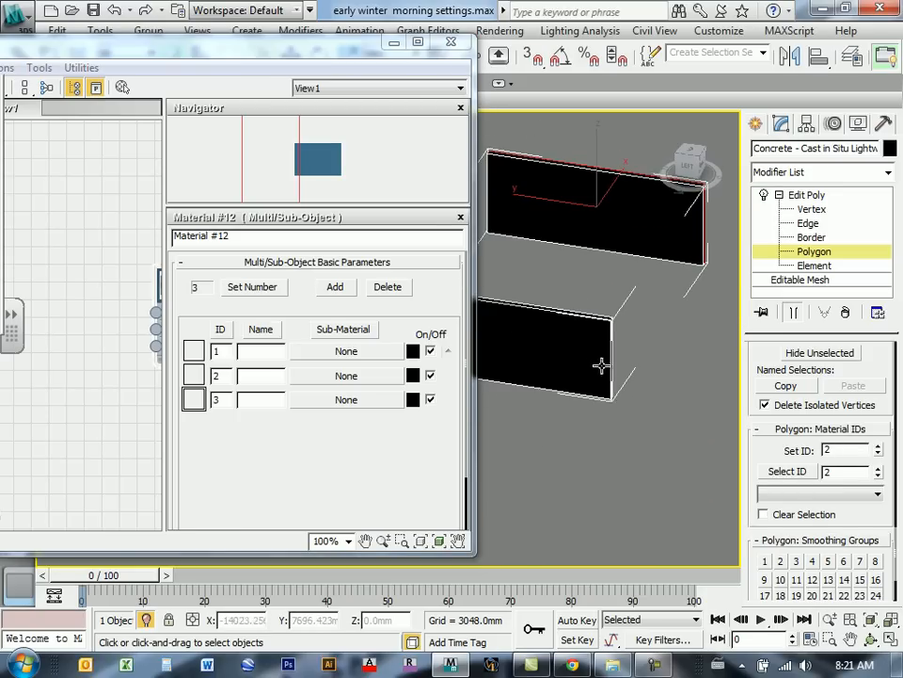
pyautogui.click(602, 366)
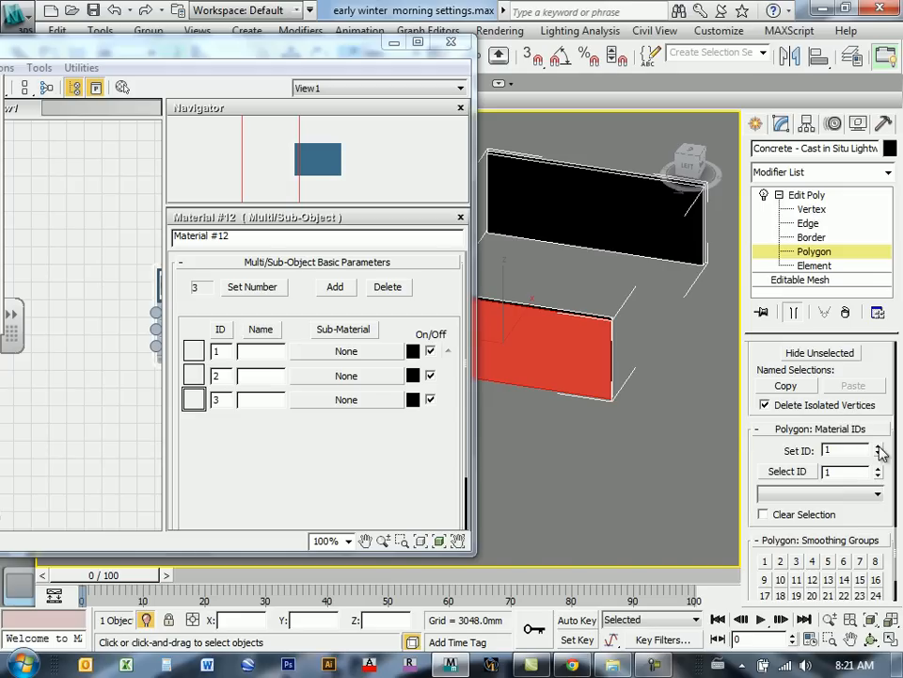
pyautogui.keyDown('alt'); pyautogui.moveTo(597, 376); pyautogui.dragTo(613, 346, button='middle'); pyautogui.keyUp('alt')
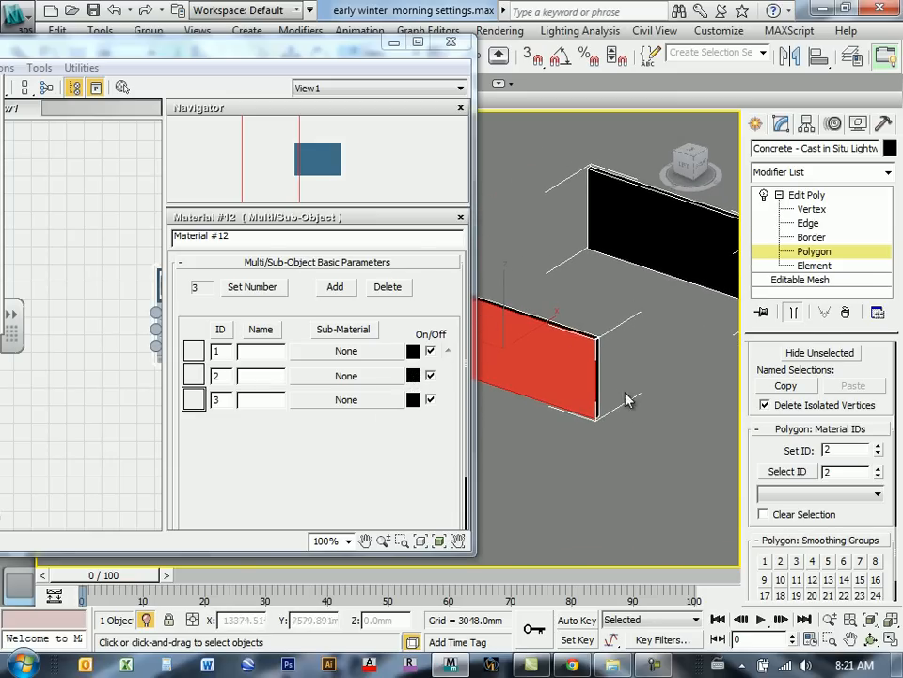
# - Clear the wall polygon selection and enlarge the Slate Material Editor with the Multi/Sub-Object node in view
pyautogui.click(615, 472)
pyautogui.moveTo(329, 55); pyautogui.dragTo(662, 69)
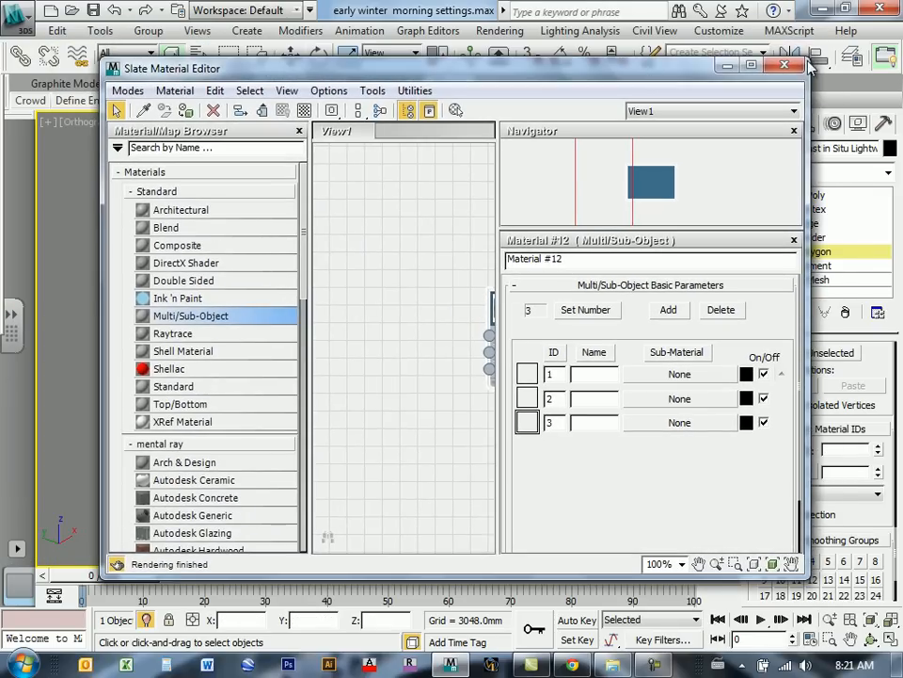
pyautogui.click(748, 69)
pyautogui.moveTo(427, 274); pyautogui.dragTo(446, 289, button='middle')
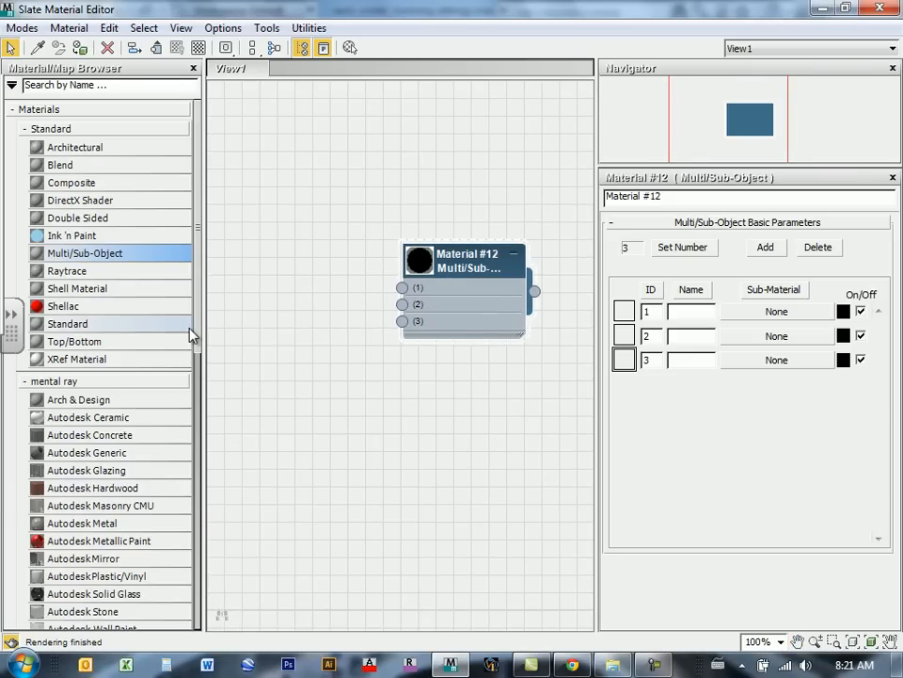
# - Expand the Siding category of the Autodesk Material Library in the material browser
pyautogui.moveTo(198, 175); pyautogui.dragTo(187, 470)
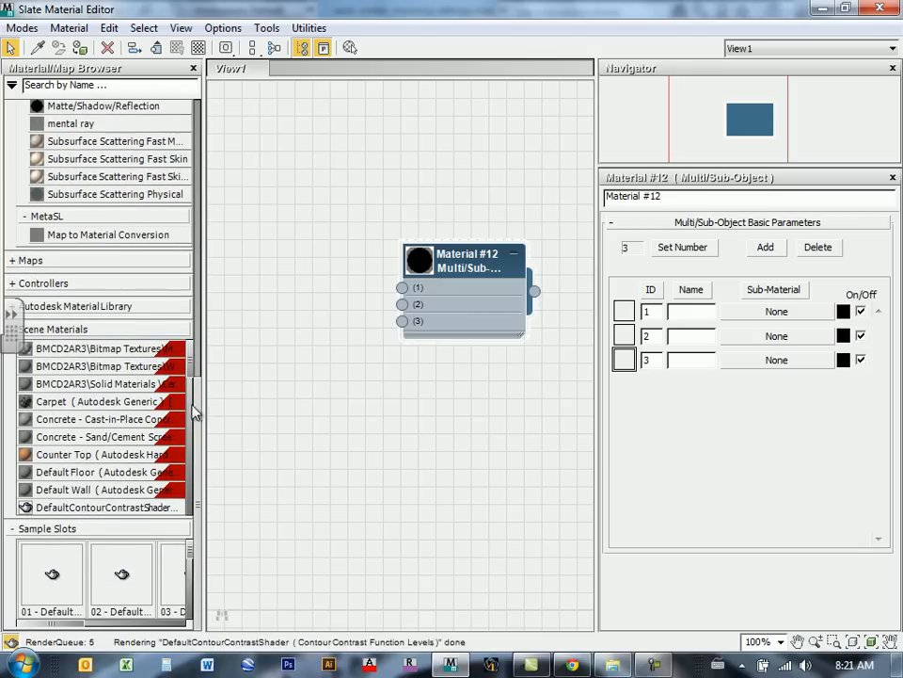
pyautogui.scroll(3, 94, 396)
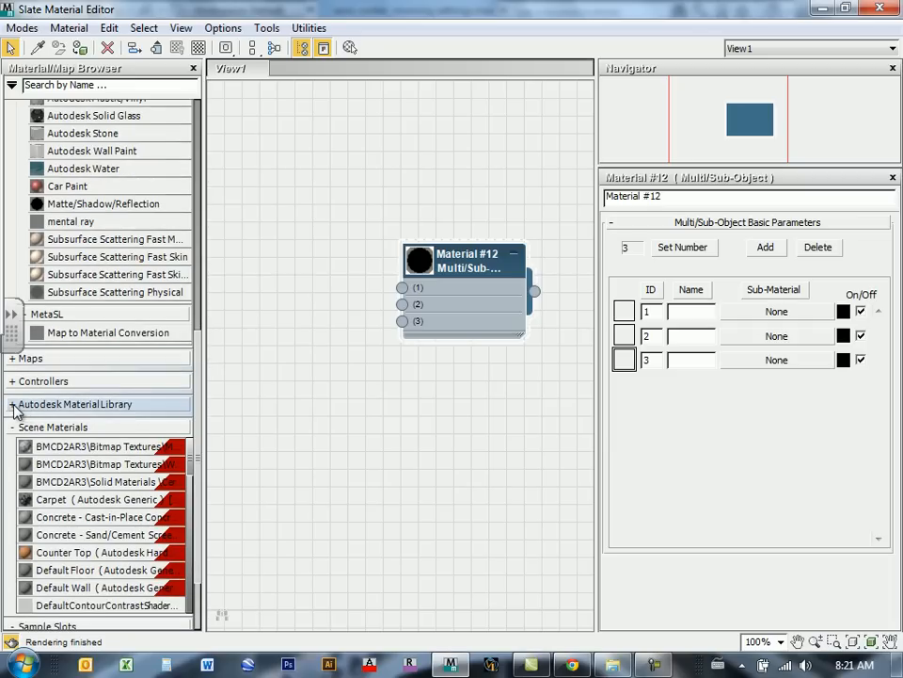
pyautogui.click(12, 406)
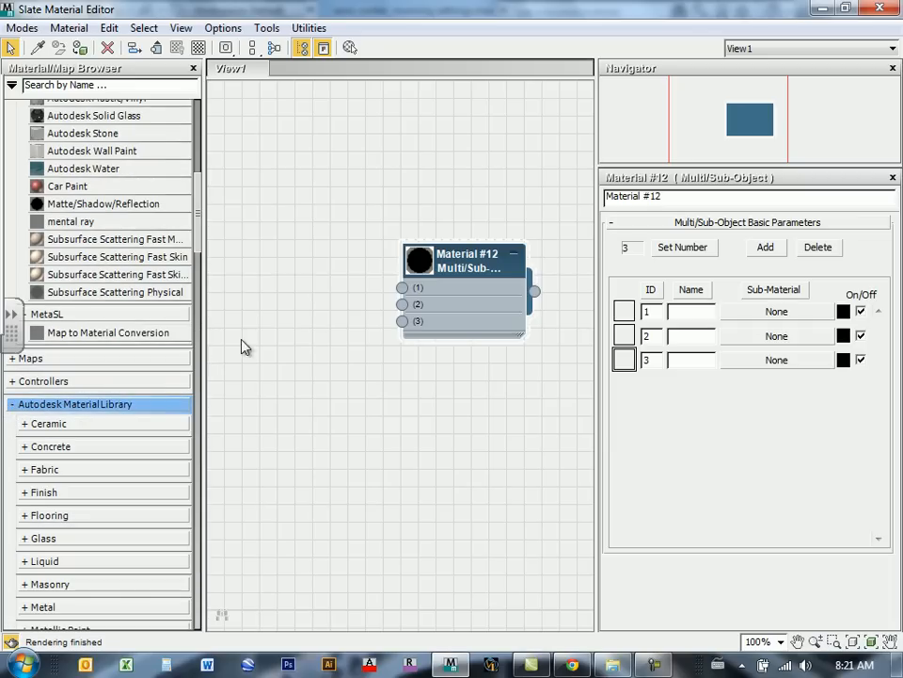
pyautogui.moveTo(200, 241); pyautogui.dragTo(199, 291)
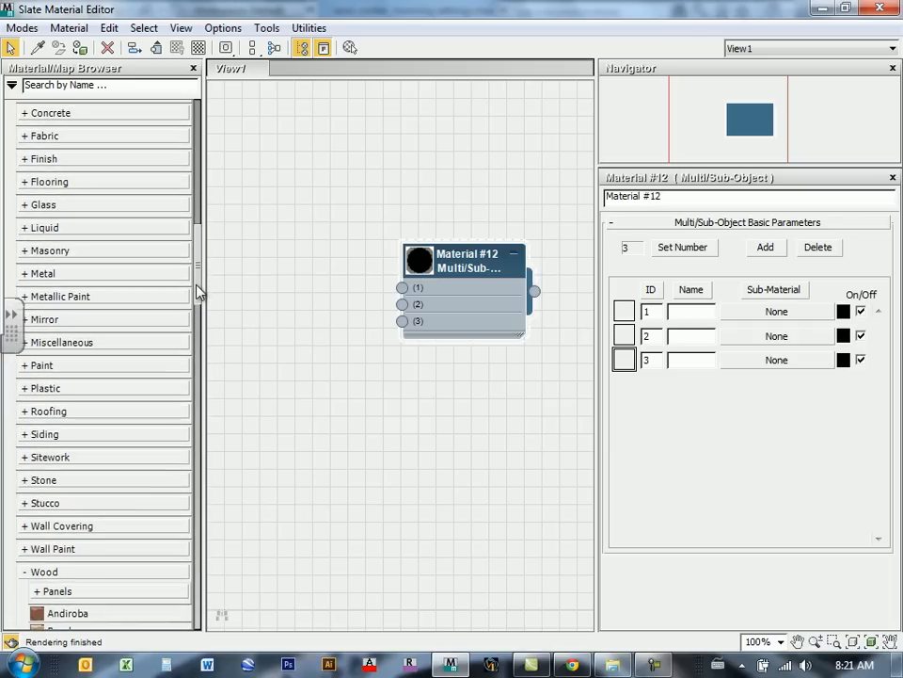
pyautogui.click(25, 435)
pyautogui.moveTo(197, 279); pyautogui.dragTo(196, 315)
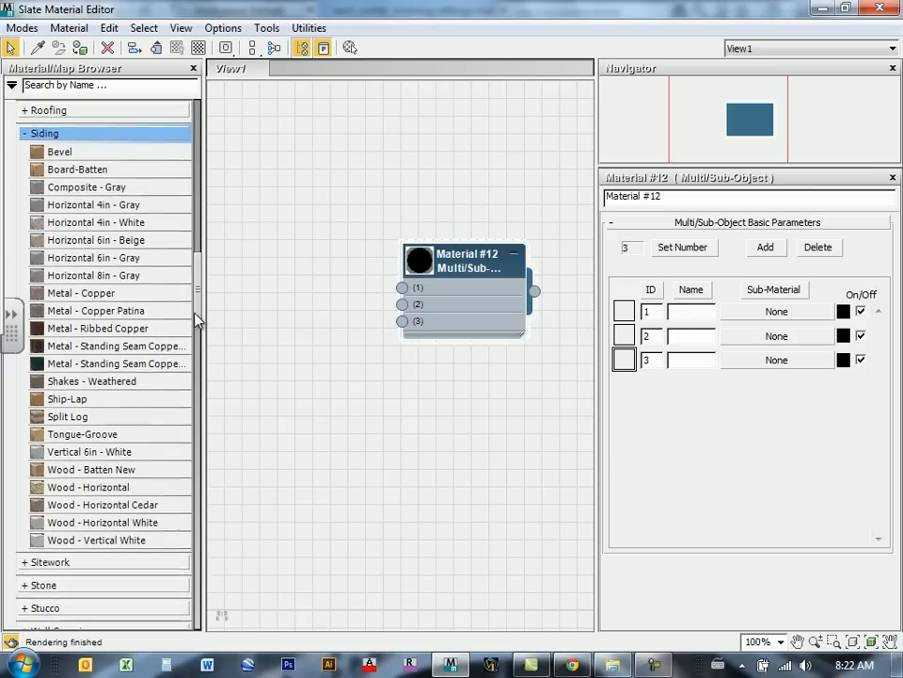
# - Move the Multi/Sub-Object node up and add the Board-Batten siding material to the node view below it
pyautogui.moveTo(463, 270); pyautogui.dragTo(409, 112)
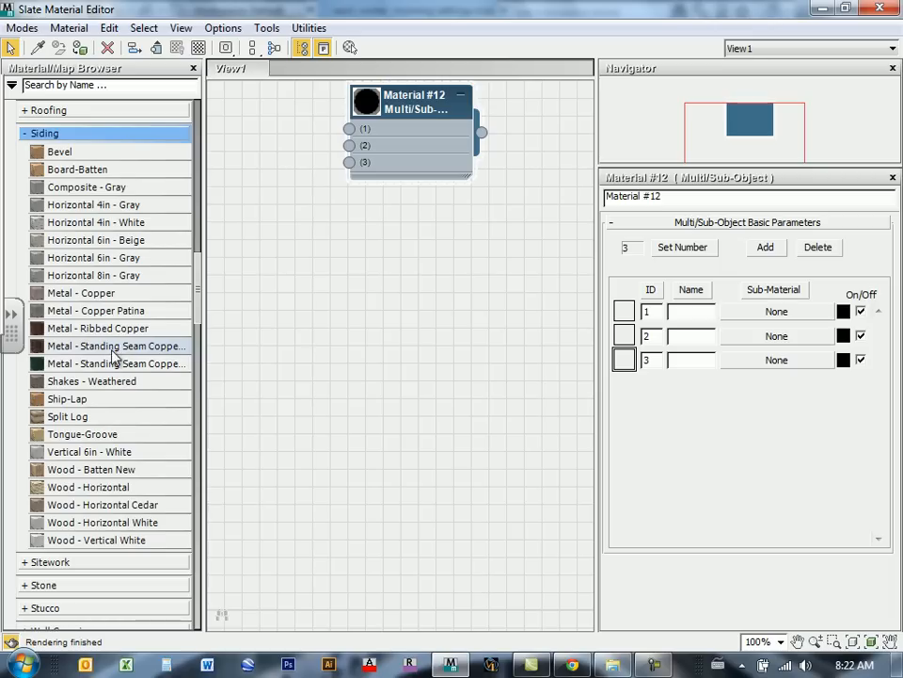
pyautogui.doubleClick(73, 171)
pyautogui.moveTo(399, 260); pyautogui.dragTo(364, 260)
pyautogui.moveTo(366, 299); pyautogui.dragTo(417, 304, button='middle')
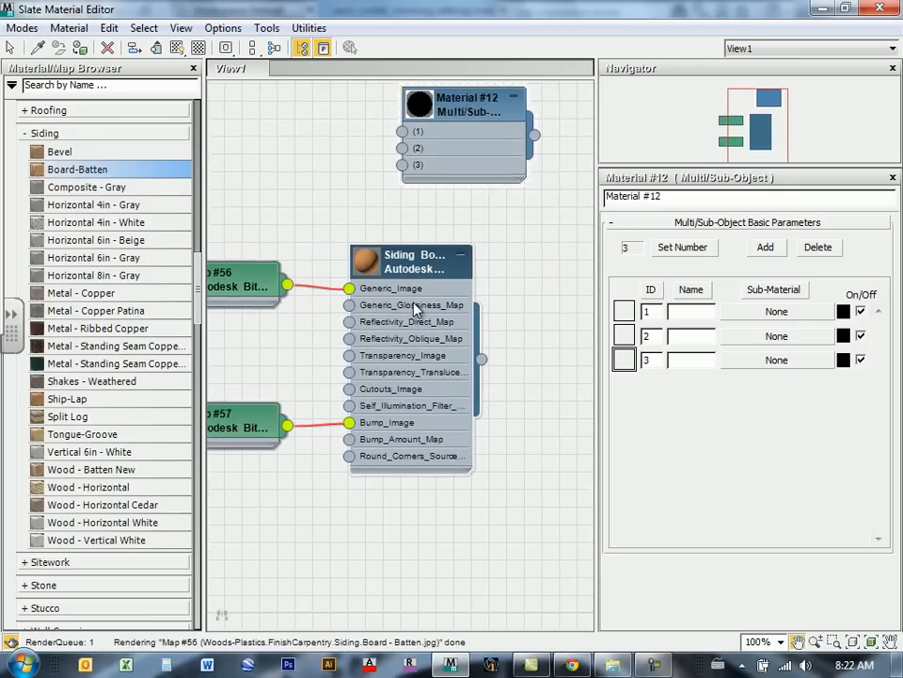
pyautogui.scroll(-2, 405, 303)
pyautogui.moveTo(496, 361); pyautogui.dragTo(478, 353, button='middle')
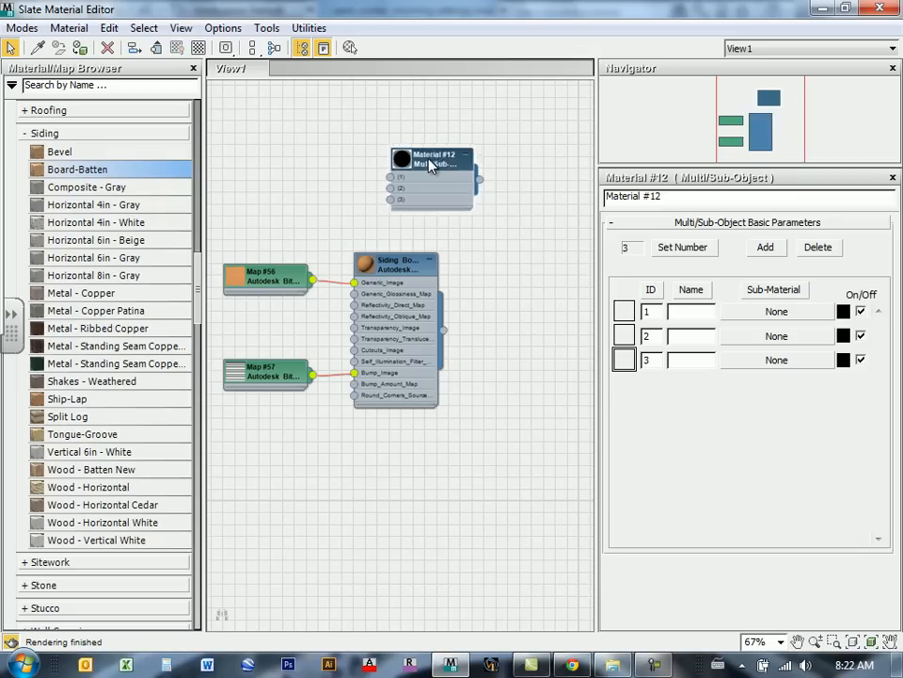
# - Place the Multi/Sub-Object node beside the Siding Board-Batten node and connect the siding material to sub-material slot 2
pyautogui.moveTo(431, 171); pyautogui.dragTo(536, 303)
pyautogui.moveTo(510, 249); pyautogui.dragTo(415, 194, button='middle')
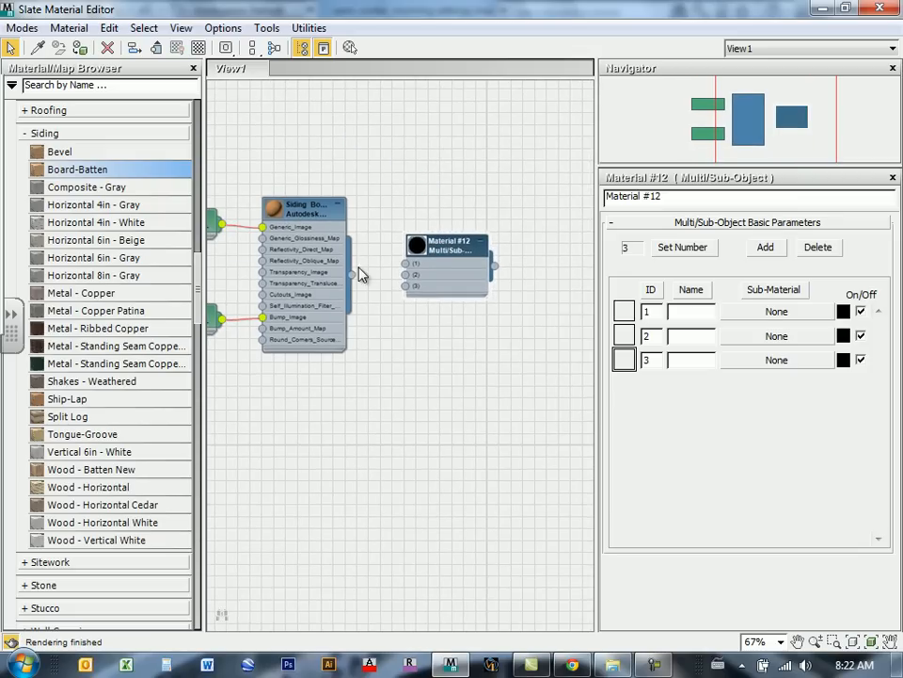
pyautogui.scroll(5, 356, 275)
pyautogui.moveTo(280, 193)
pyautogui.mouseDown(button='middle')
pyautogui.moveTo(387, 229)
pyautogui.moveTo(287, 212)
pyautogui.mouseUp(button='middle')
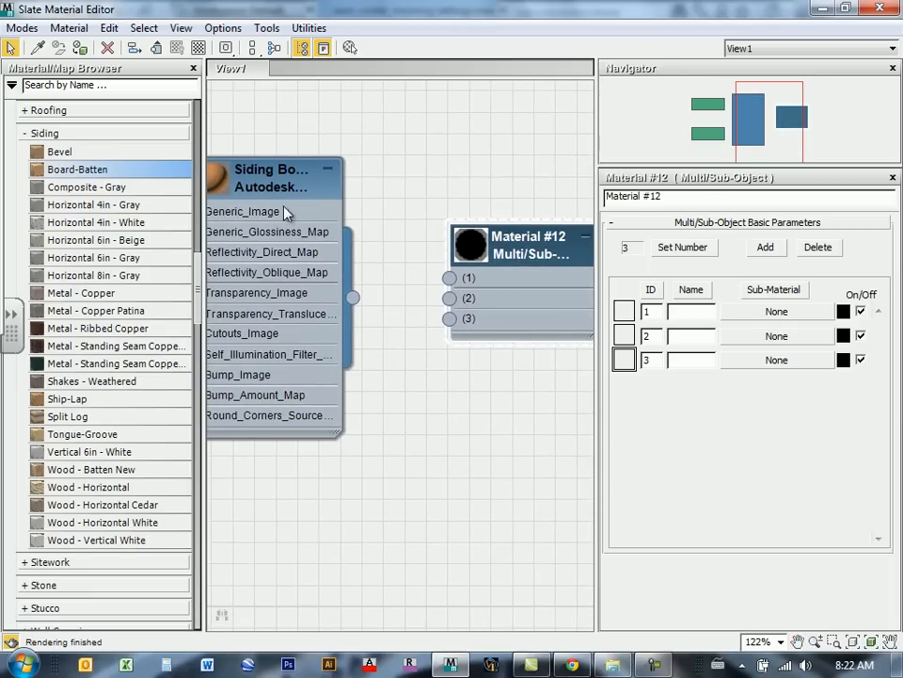
pyautogui.moveTo(353, 299); pyautogui.dragTo(449, 299)
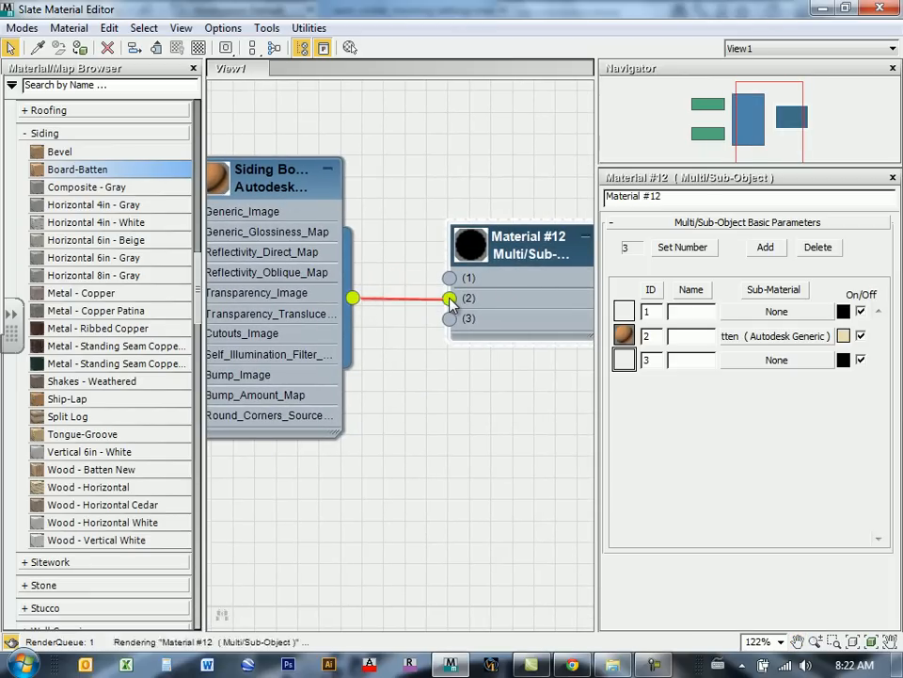
pyautogui.scroll(-4, 394, 293)
pyautogui.moveTo(309, 295); pyautogui.dragTo(328, 293, button='middle')
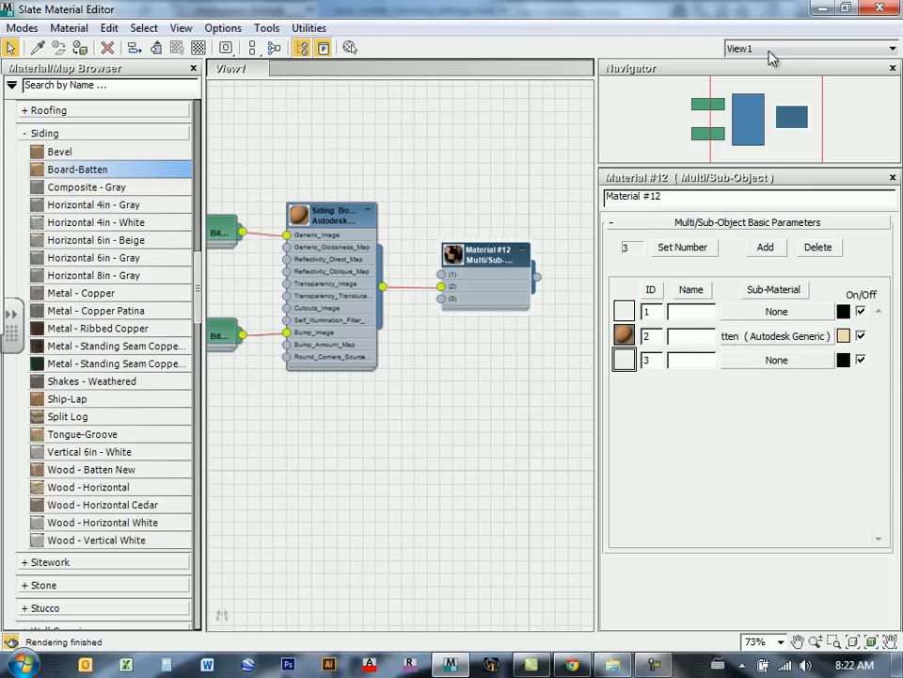
# - Restore the smaller material editor window, set it aside and examine the nearer wall's outer face
pyautogui.click(844, 7)
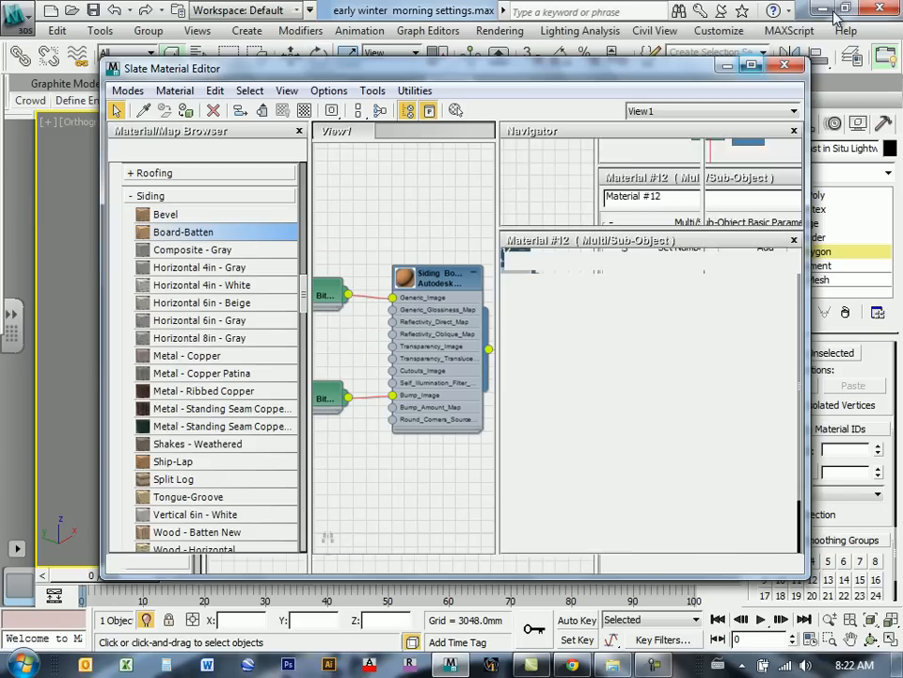
pyautogui.moveTo(661, 80); pyautogui.dragTo(350, 148)
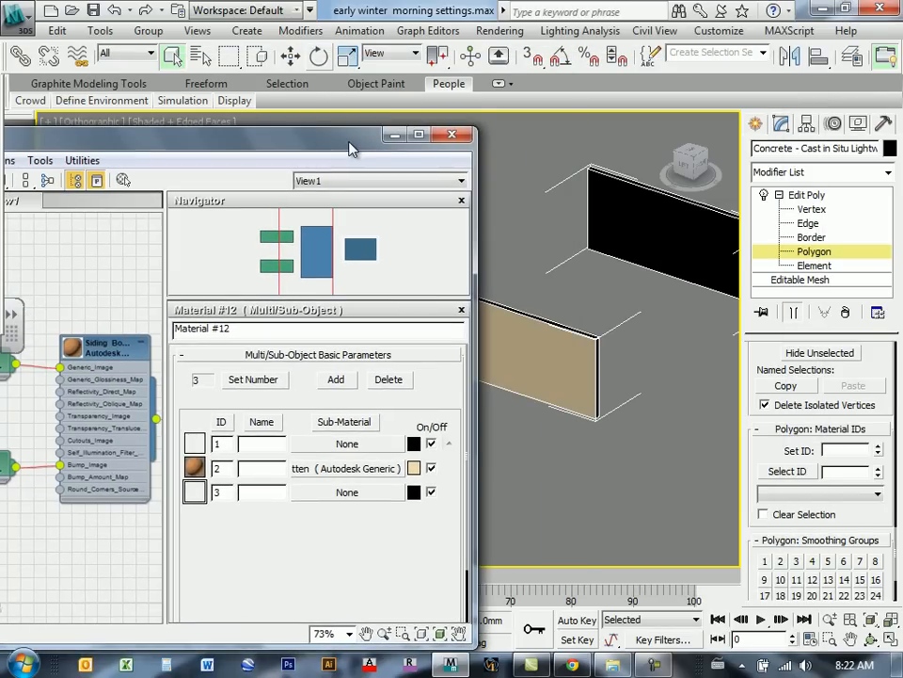
pyautogui.keyDown('alt'); pyautogui.moveTo(596, 384); pyautogui.dragTo(373, 198, button='middle'); pyautogui.keyUp('alt')
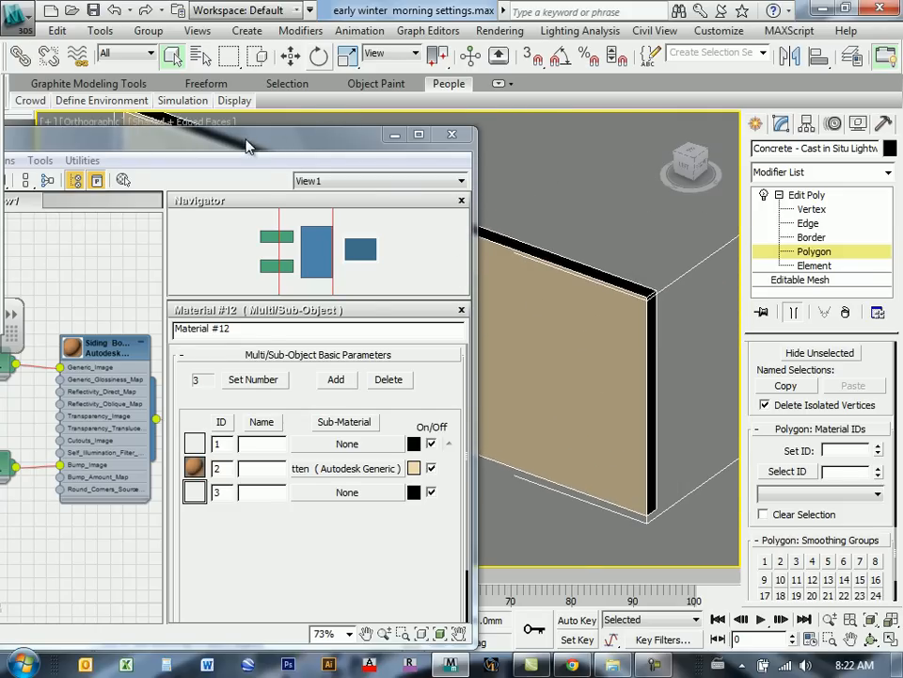
# - Select the Siding Board-Batten node and enable Show Shaded Material in Viewport for it
pyautogui.moveTo(247, 146); pyautogui.dragTo(449, 110)
pyautogui.moveTo(211, 297); pyautogui.dragTo(312, 257, button='middle')
pyautogui.moveTo(311, 303); pyautogui.dragTo(231, 292, button='middle')
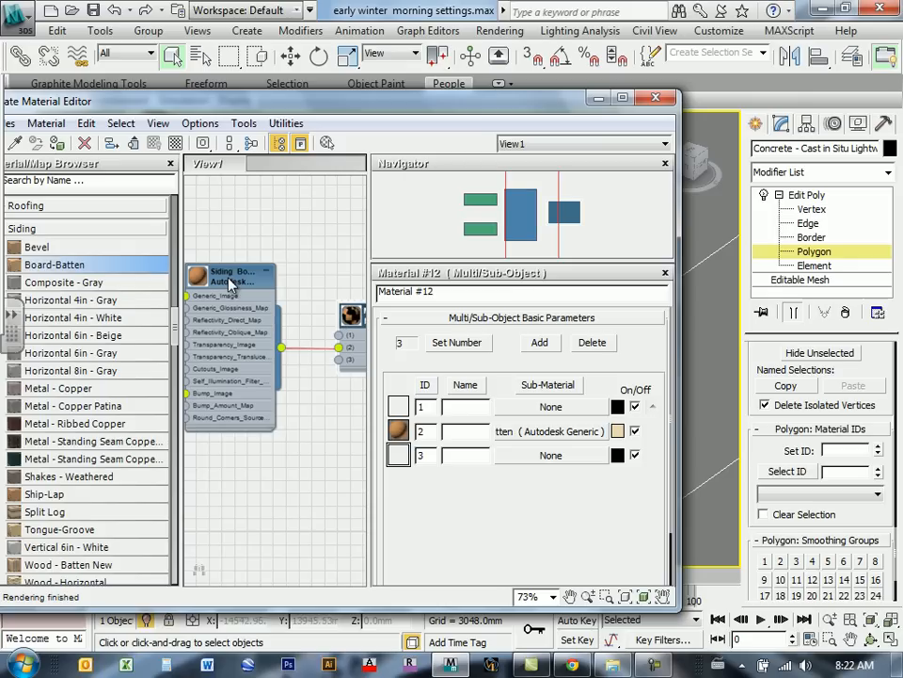
pyautogui.scroll(-5, 310, 293)
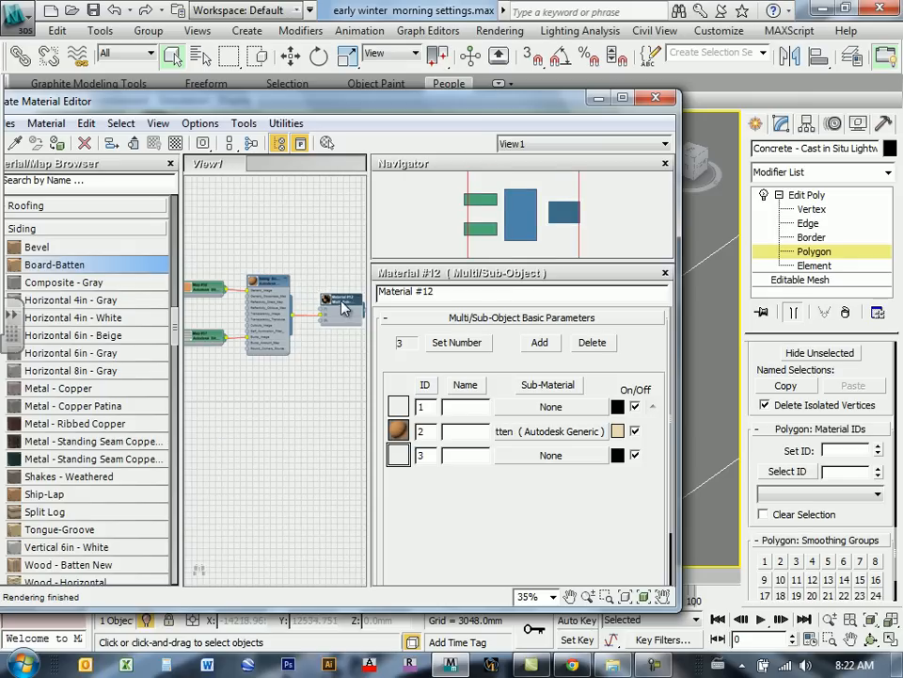
pyautogui.scroll(4, 263, 236)
pyautogui.click(278, 276)
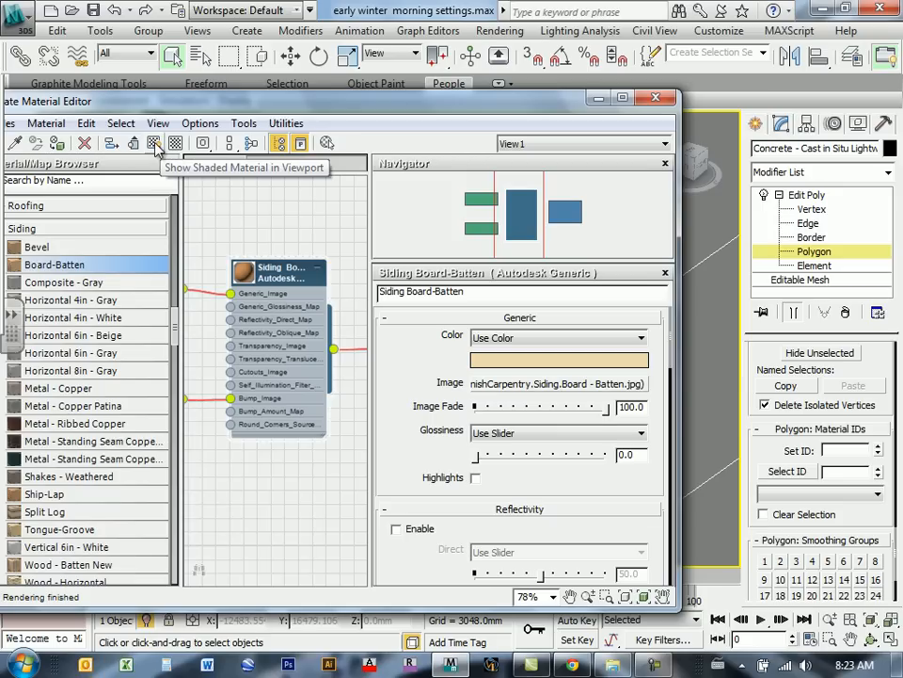
pyautogui.click(156, 143)
# - Move the material editor out of the way and examine the siding texture on the nearer wall's outer face
pyautogui.moveTo(542, 108); pyautogui.dragTo(188, 105)
pyautogui.moveTo(657, 306); pyautogui.dragTo(453, 272, button='middle')
pyautogui.scroll(5, 454, 272)
pyautogui.moveTo(524, 206); pyautogui.dragTo(451, 333, button='middle')
pyautogui.scroll(2, 452, 330)
pyautogui.moveTo(538, 241); pyautogui.dragTo(424, 273, button='middle')
pyautogui.scroll(1, 409, 255)
pyautogui.scroll(-6, 410, 255)
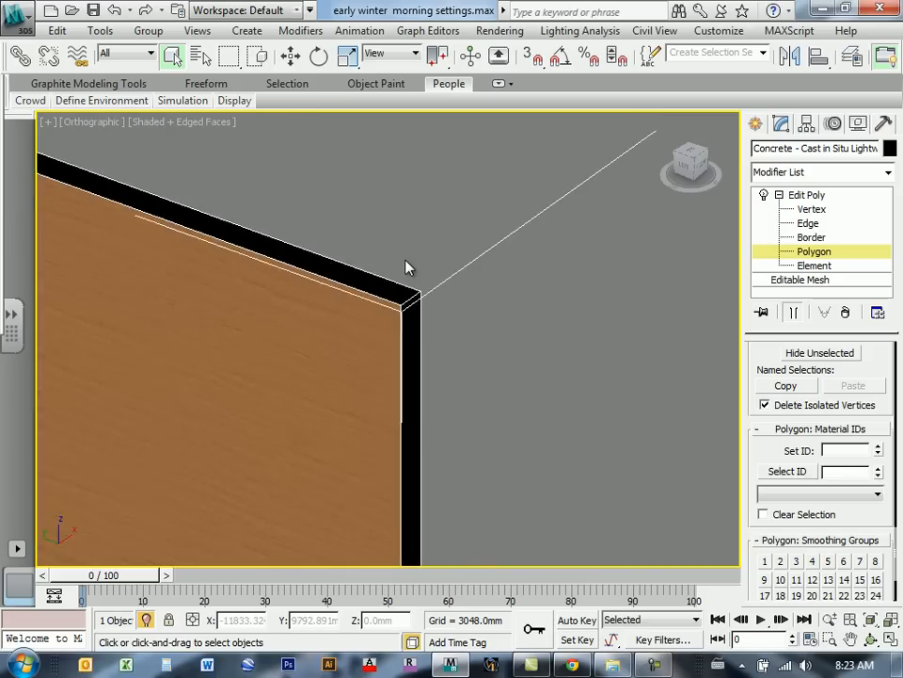
pyautogui.keyDown('alt'); pyautogui.moveTo(530, 351); pyautogui.dragTo(386, 356, button='middle'); pyautogui.keyUp('alt')
pyautogui.scroll(5, 319, 377)
pyautogui.scroll(-5, 321, 370)
pyautogui.moveTo(323, 325); pyautogui.dragTo(622, 332, button='middle')
pyautogui.moveTo(586, 294); pyautogui.dragTo(437, 338, button='middle')
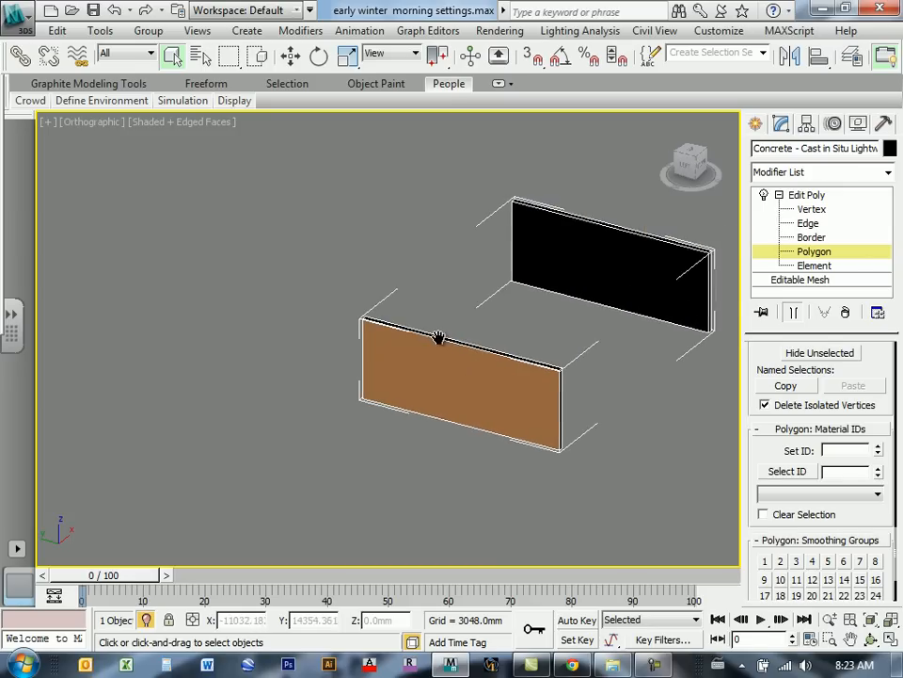
pyautogui.scroll(4, 438, 339)
pyautogui.keyDown('alt'); pyautogui.moveTo(628, 400); pyautogui.dragTo(583, 334, button='middle'); pyautogui.keyUp('alt')
pyautogui.scroll(2, 673, 302)
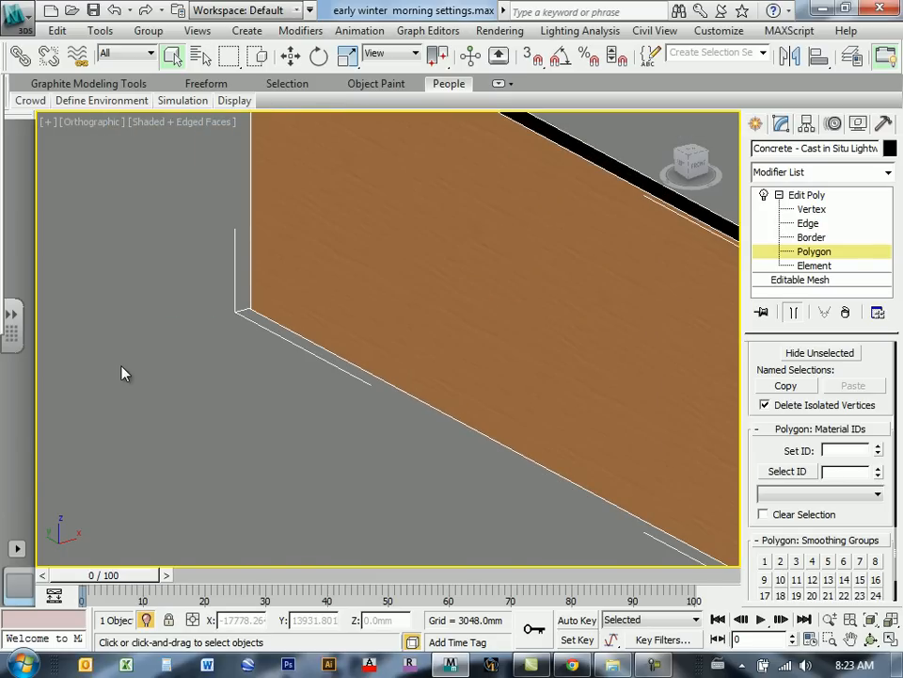
# - Reopen the material editor and bring up the Position and Scale parameters of the siding's Generic_Image bitmap map
pyautogui.press('m')
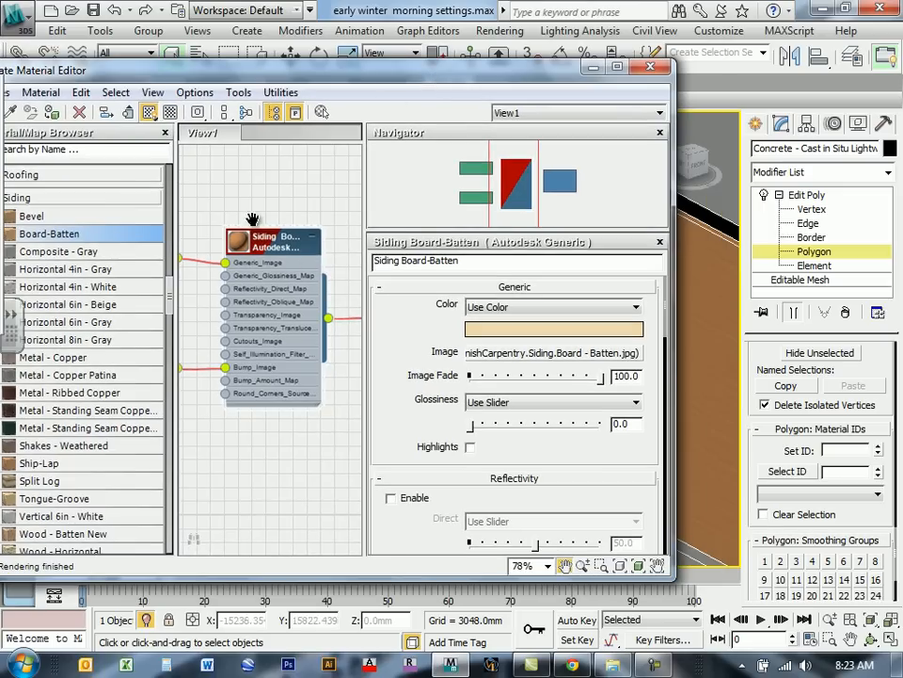
pyautogui.moveTo(252, 218); pyautogui.dragTo(237, 246, button='middle')
pyautogui.moveTo(219, 298); pyautogui.dragTo(286, 277, button='middle')
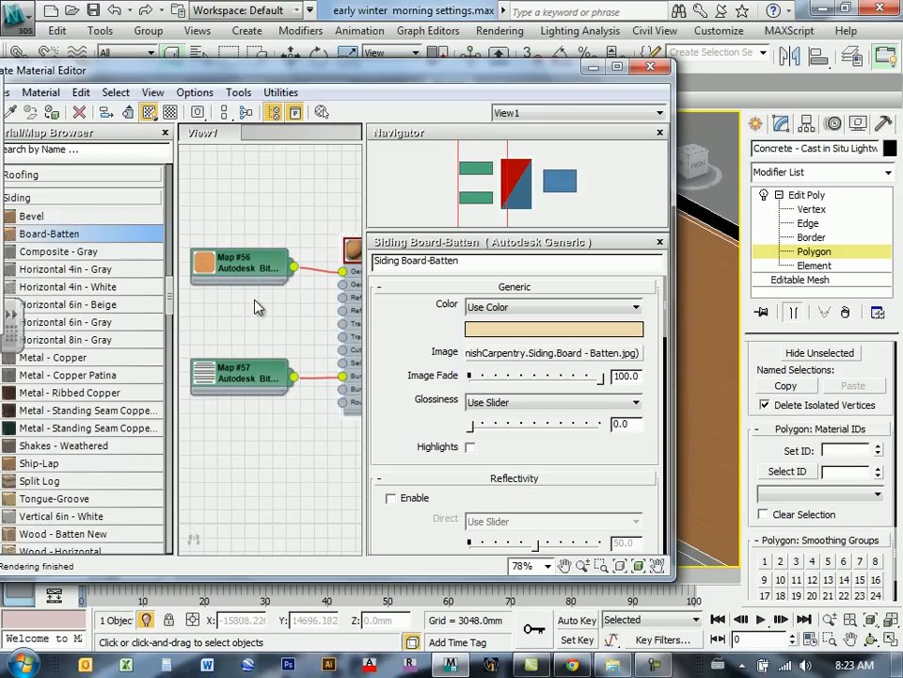
pyautogui.scroll(-5, 272, 310)
pyautogui.moveTo(266, 317); pyautogui.dragTo(264, 314, button='middle')
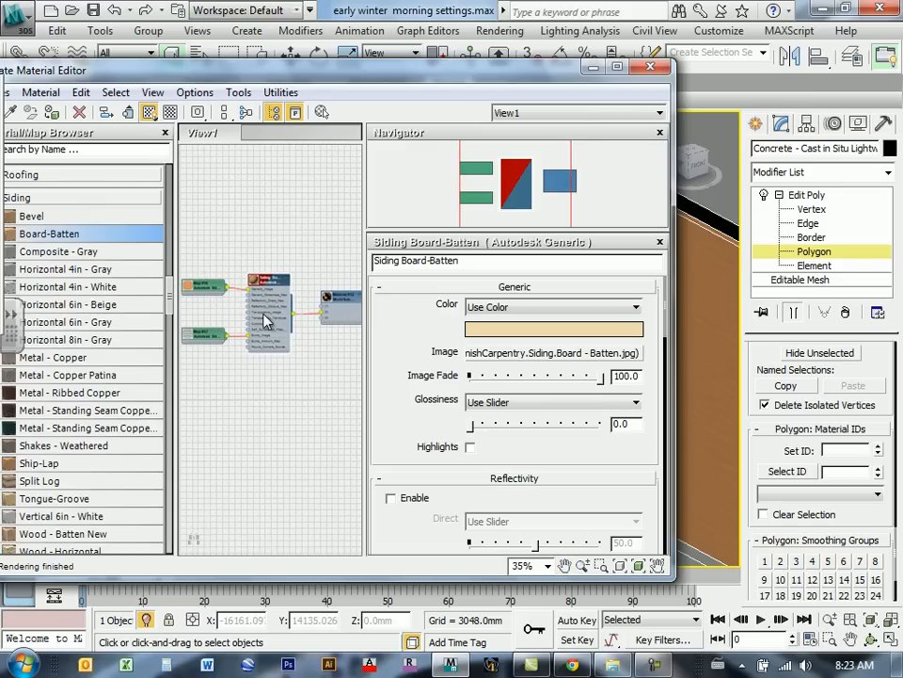
pyautogui.doubleClick(203, 288)
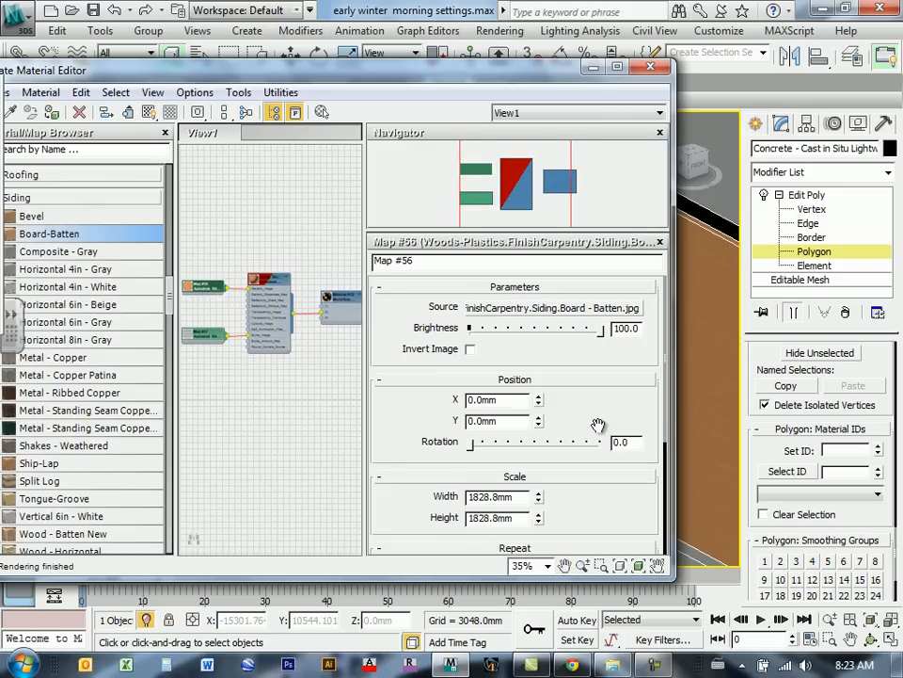
pyautogui.moveTo(594, 423); pyautogui.dragTo(567, 353)
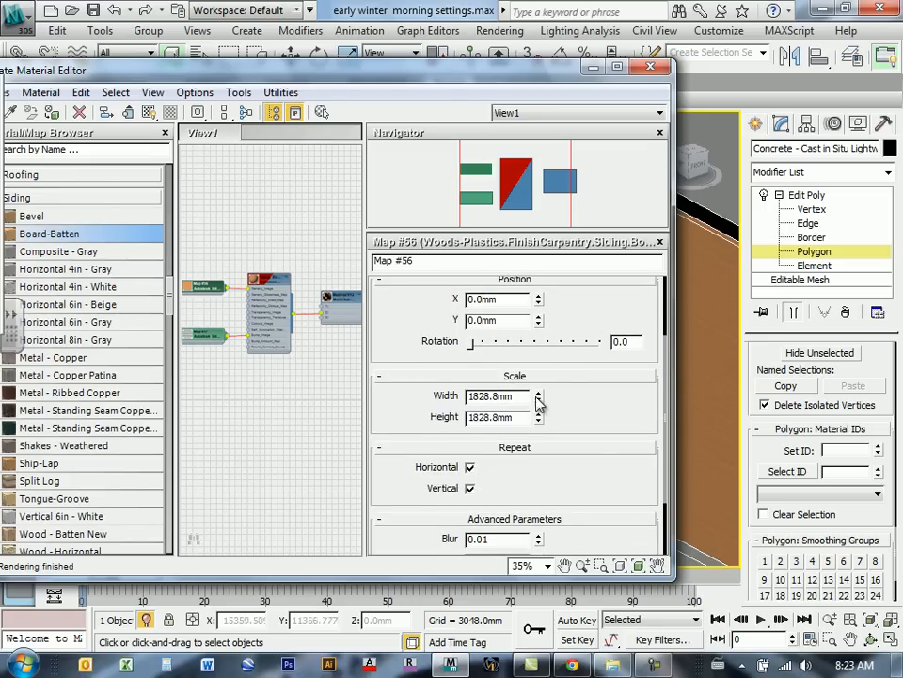
# - Set the siding image map's scale to 1725.168 mm wide by 1874.52 mm high and its position to X 332.232 mm, Y 195.072 mm
pyautogui.moveTo(567, 75); pyautogui.dragTo(319, 50)
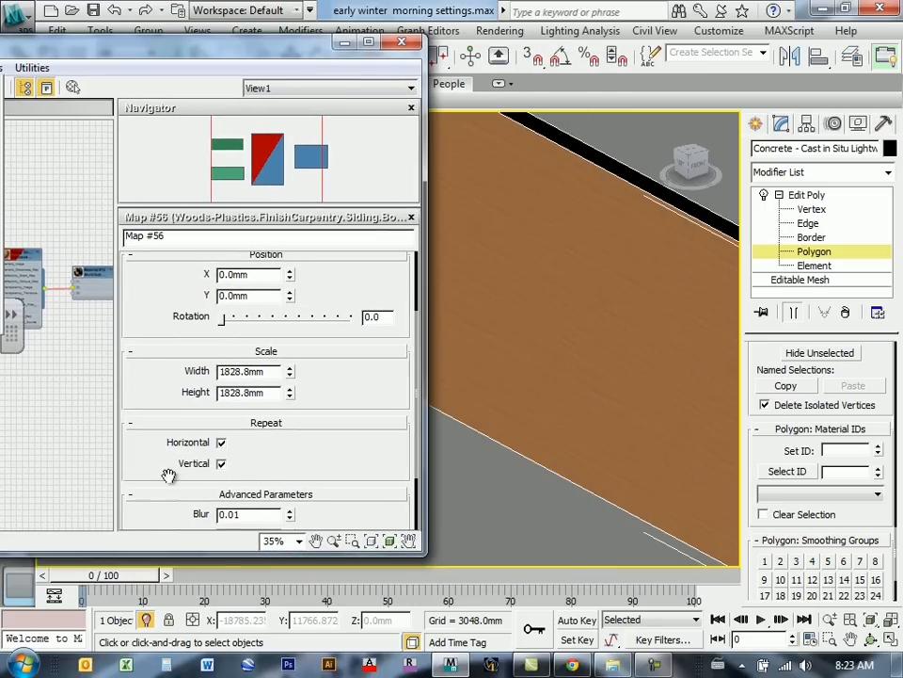
pyautogui.moveTo(417, 349); pyautogui.dragTo(323, 340)
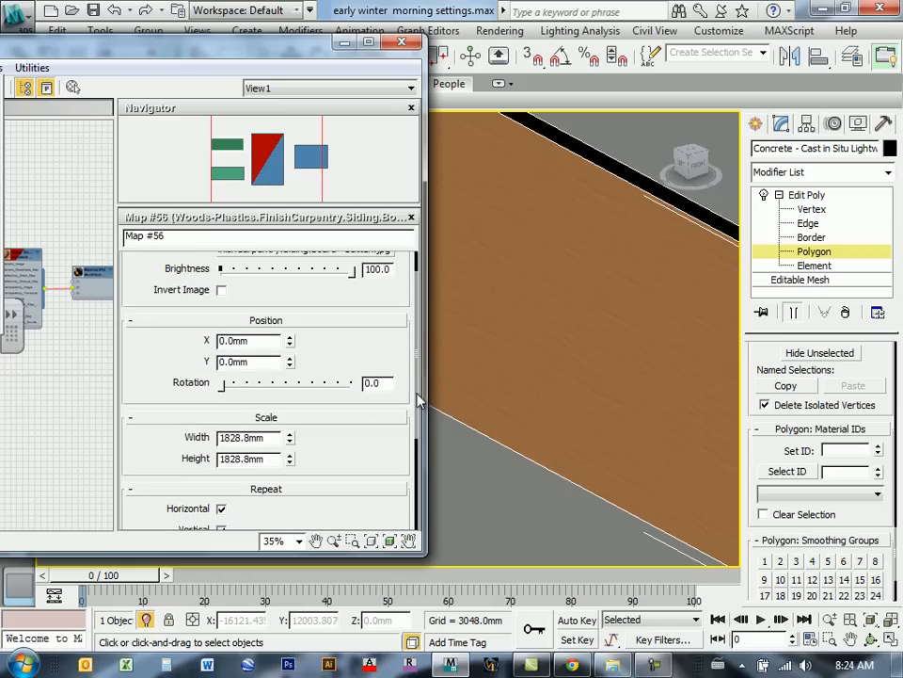
pyautogui.moveTo(235, 42); pyautogui.dragTo(139, 30)
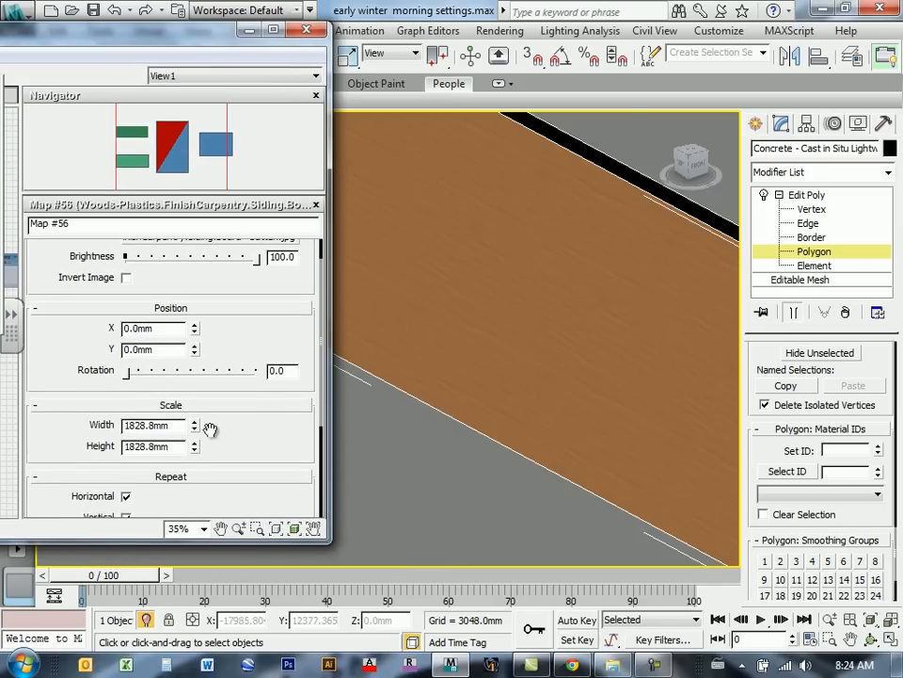
pyautogui.moveTo(198, 428)
pyautogui.mouseDown()
pyautogui.moveTo(211, 258)
pyautogui.moveTo(215, 476)
pyautogui.moveTo(231, 450)
pyautogui.moveTo(187, 448)
pyautogui.moveTo(202, 373)
pyautogui.moveTo(198, 464)
pyautogui.moveTo(198, 429)
pyautogui.mouseUp()
pyautogui.moveTo(547, 405)
pyautogui.keyDown('alt'); pyautogui.mouseDown(button='middle')
pyautogui.moveTo(455, 328)
pyautogui.moveTo(528, 286)
pyautogui.moveTo(603, 289)
pyautogui.mouseUp(button='middle'); pyautogui.keyUp('alt')
pyautogui.keyDown('alt'); pyautogui.moveTo(681, 292); pyautogui.dragTo(469, 292, button='middle'); pyautogui.keyUp('alt')
pyautogui.moveTo(197, 329); pyautogui.dragTo(151, 220)
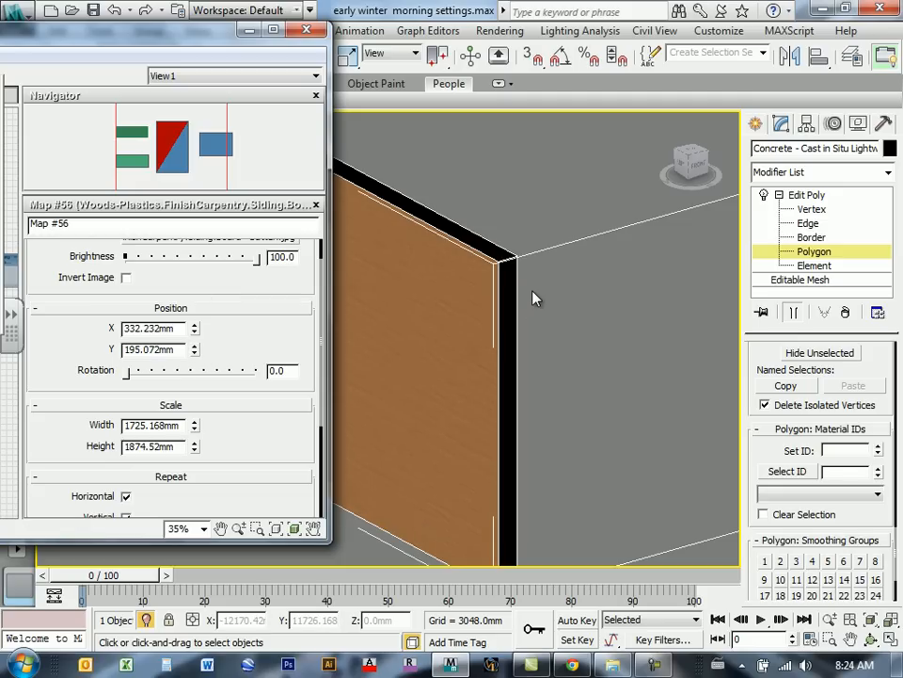
# - Close the material editor, bring the wall's inner side and end into view, and leave Polygon sub-object level
pyautogui.click(305, 33)
pyautogui.moveTo(462, 280); pyautogui.dragTo(527, 331, button='middle')
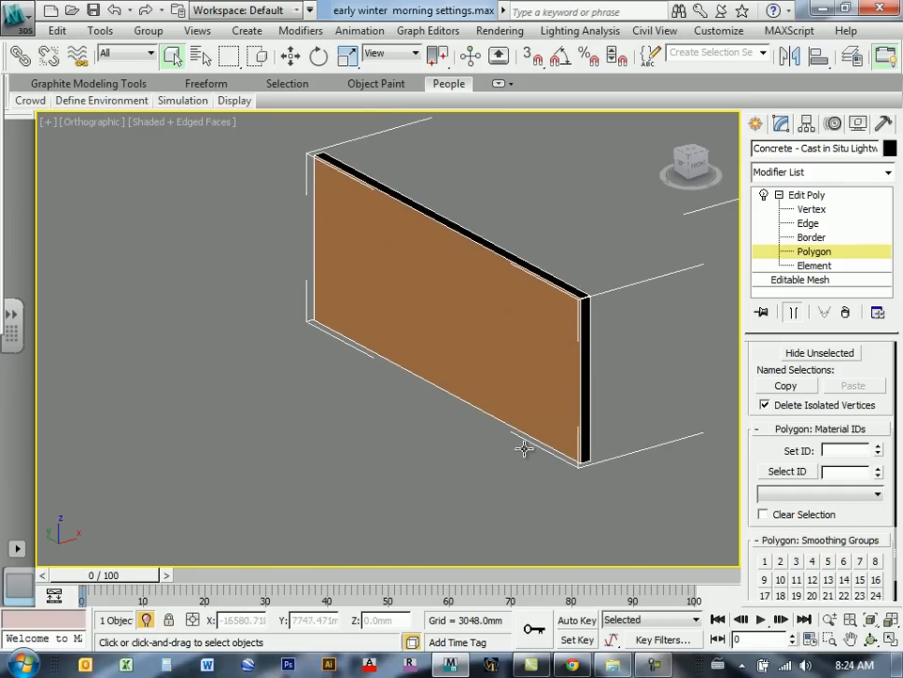
pyautogui.keyDown('alt'); pyautogui.moveTo(524, 448); pyautogui.dragTo(389, 427, button='middle'); pyautogui.keyUp('alt')
pyautogui.moveTo(422, 214); pyautogui.dragTo(506, 345, button='middle')
pyautogui.scroll(4, 438, 280)
pyautogui.moveTo(455, 211); pyautogui.dragTo(373, 258, button='middle')
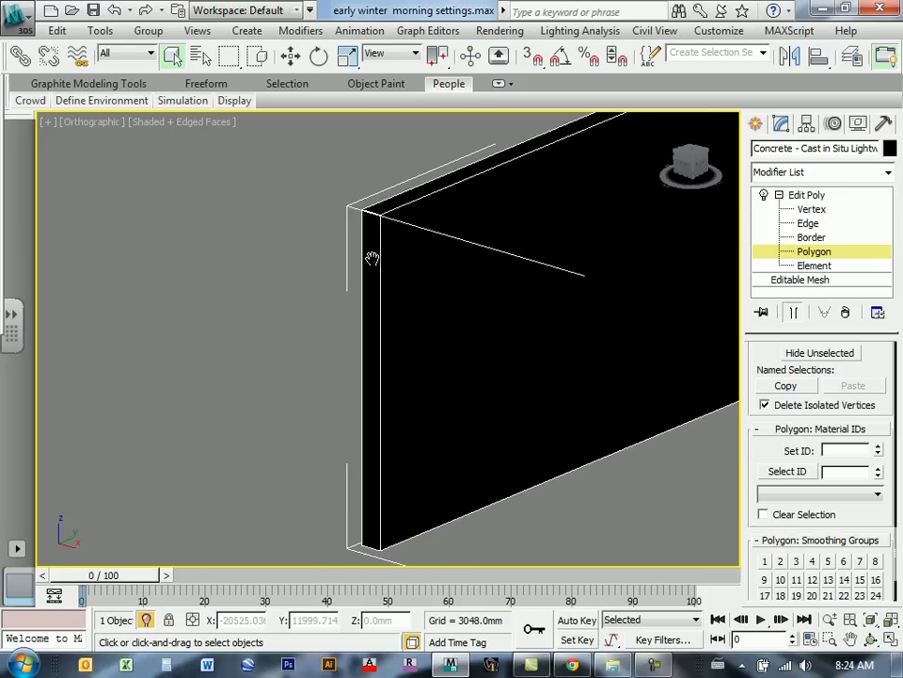
pyautogui.click(819, 252)
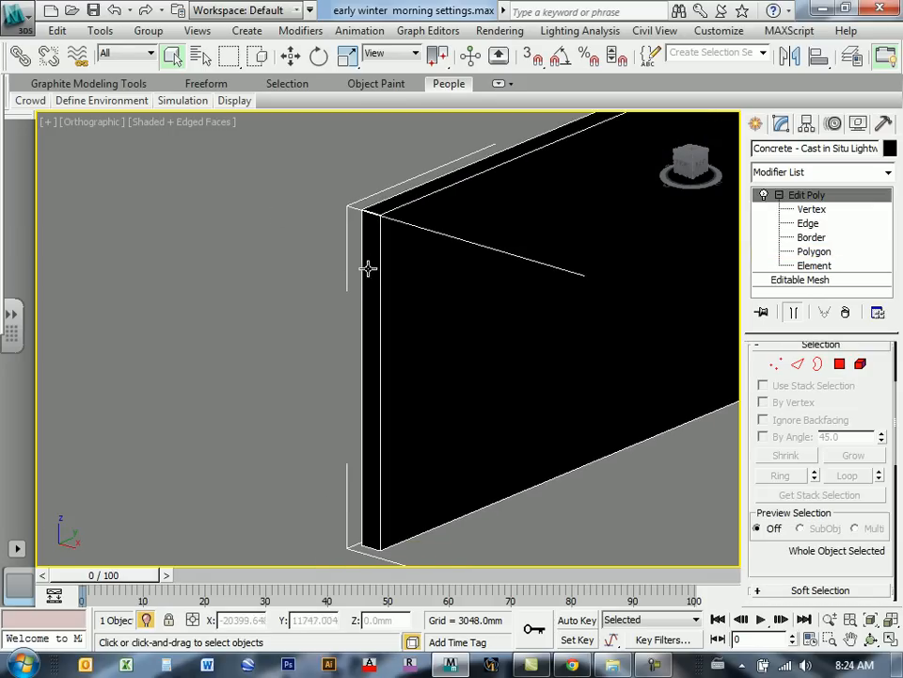
# - Select the end face of the farther wall at Polygon level and set its material ID to 3
pyautogui.click(847, 252)
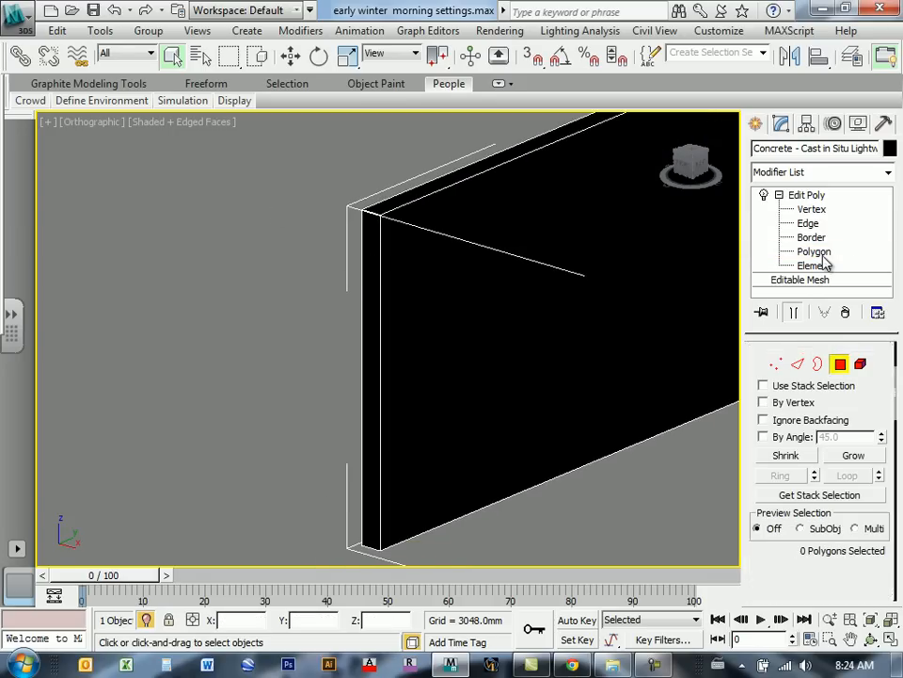
pyautogui.click(375, 308)
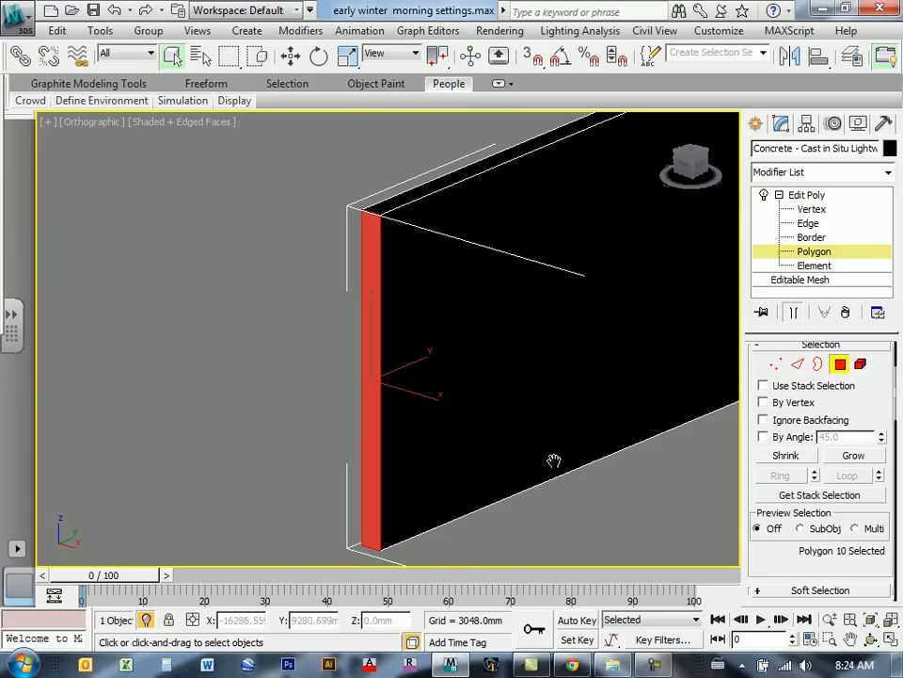
pyautogui.moveTo(555, 462); pyautogui.dragTo(401, 379, button='middle')
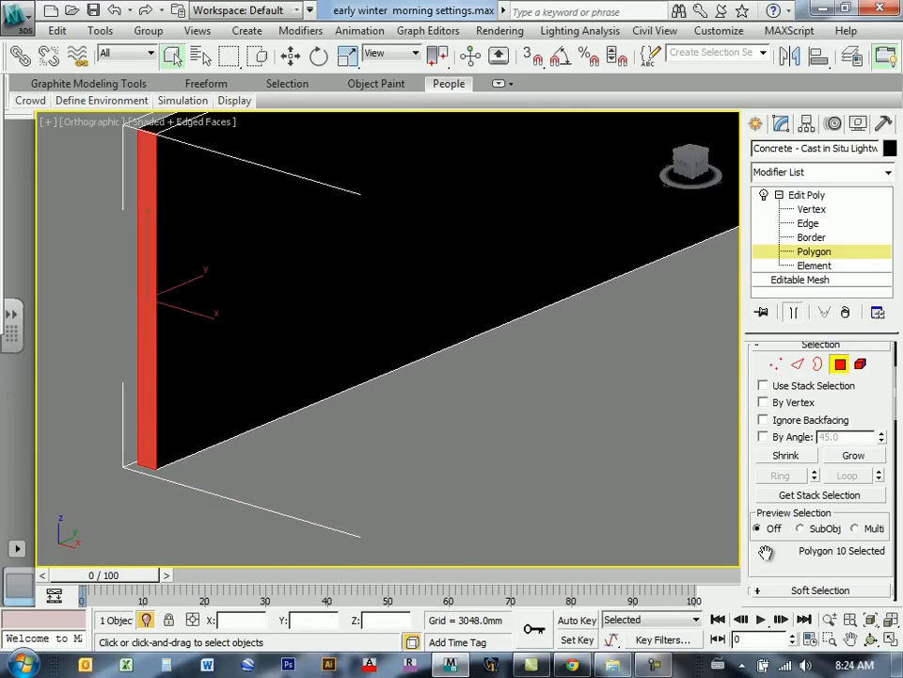
pyautogui.scroll(-5, 892, 556)
pyautogui.moveTo(897, 452); pyautogui.dragTo(897, 565)
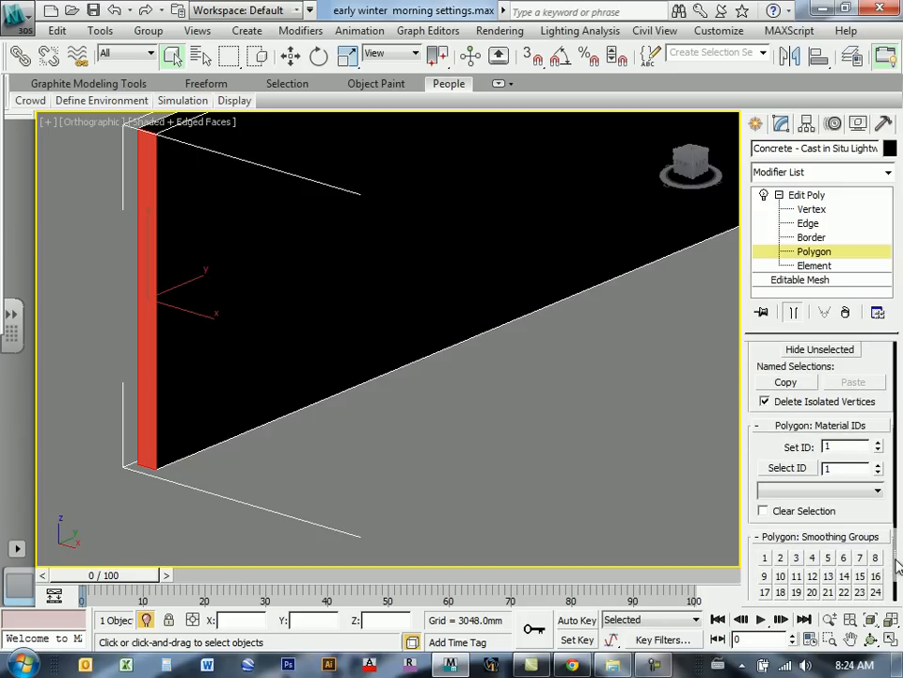
pyautogui.click(879, 446)
pyautogui.click(879, 446)
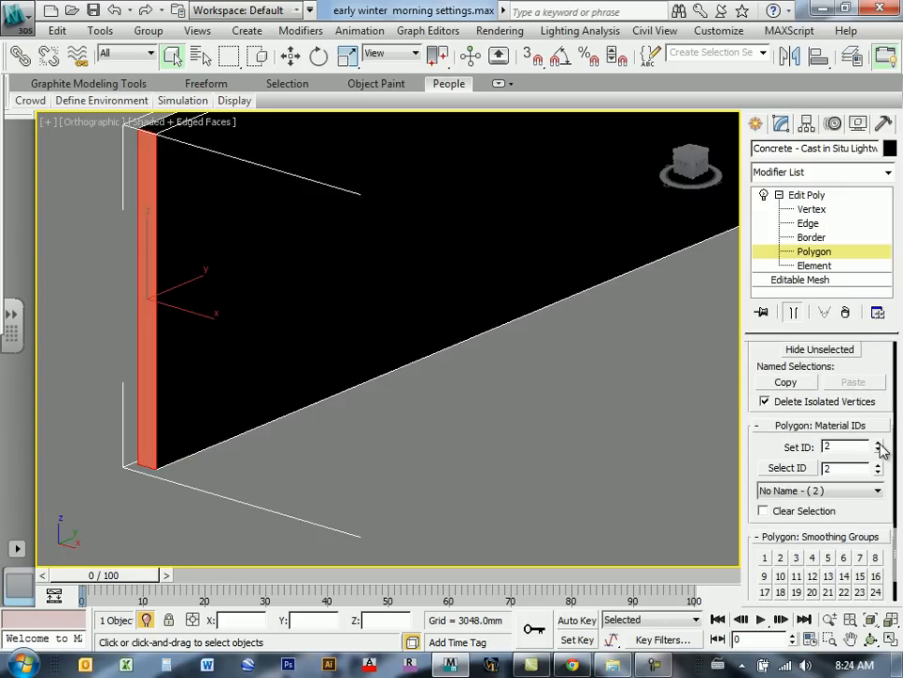
# - Select the end face of the nearer, siding-covered wall and set its material ID to 3
pyautogui.moveTo(457, 445); pyautogui.dragTo(275, 338, button='middle')
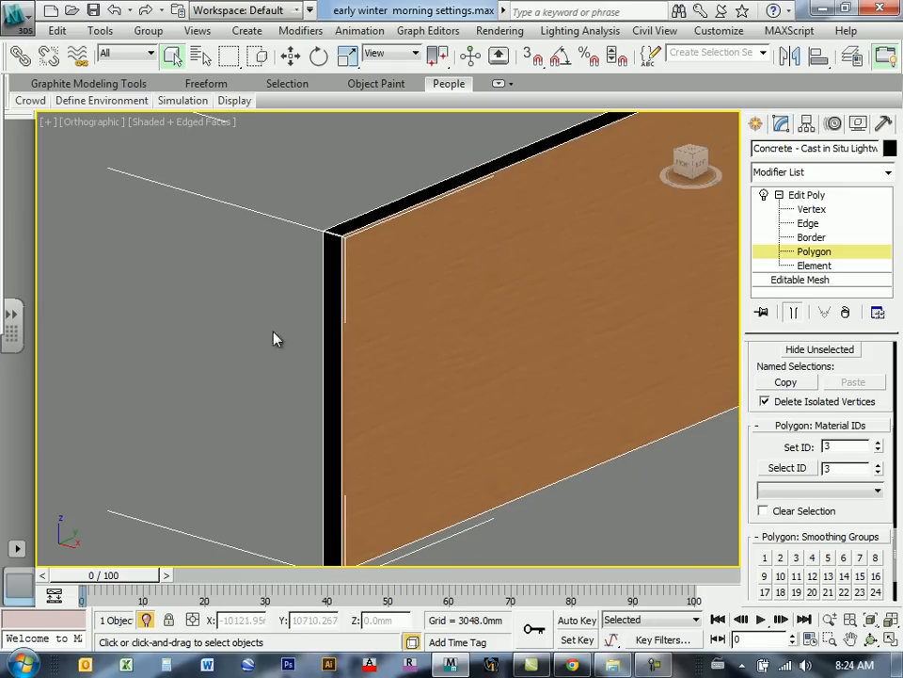
pyautogui.click(333, 306)
pyautogui.click(879, 442)
pyautogui.click(878, 442)
pyautogui.moveTo(304, 357); pyautogui.dragTo(427, 371, button='middle')
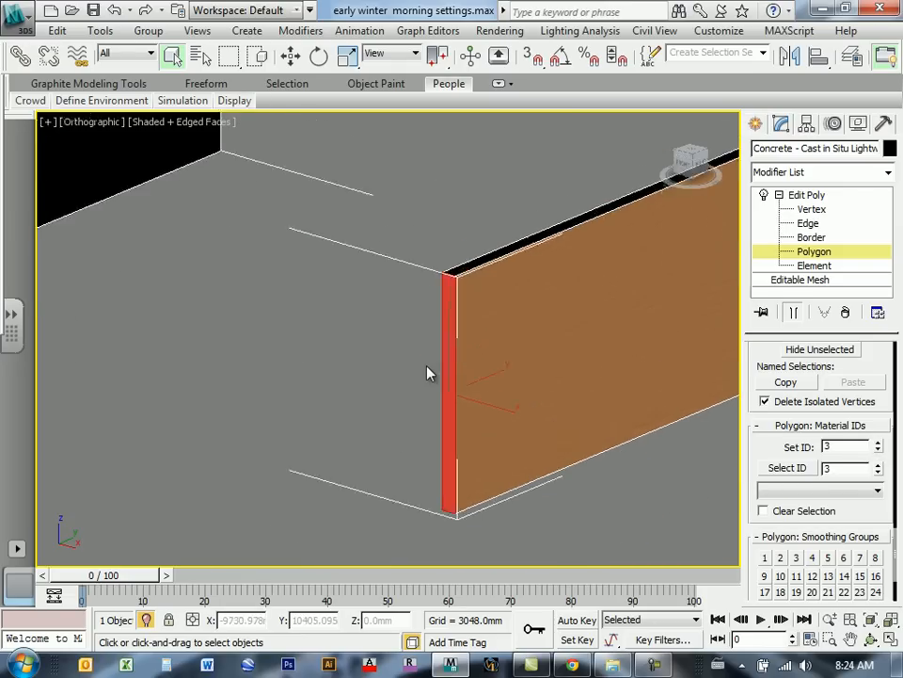
# - Select the walls' inner faces one after the other to check their material IDs
pyautogui.moveTo(302, 342); pyautogui.dragTo(423, 376, button='middle')
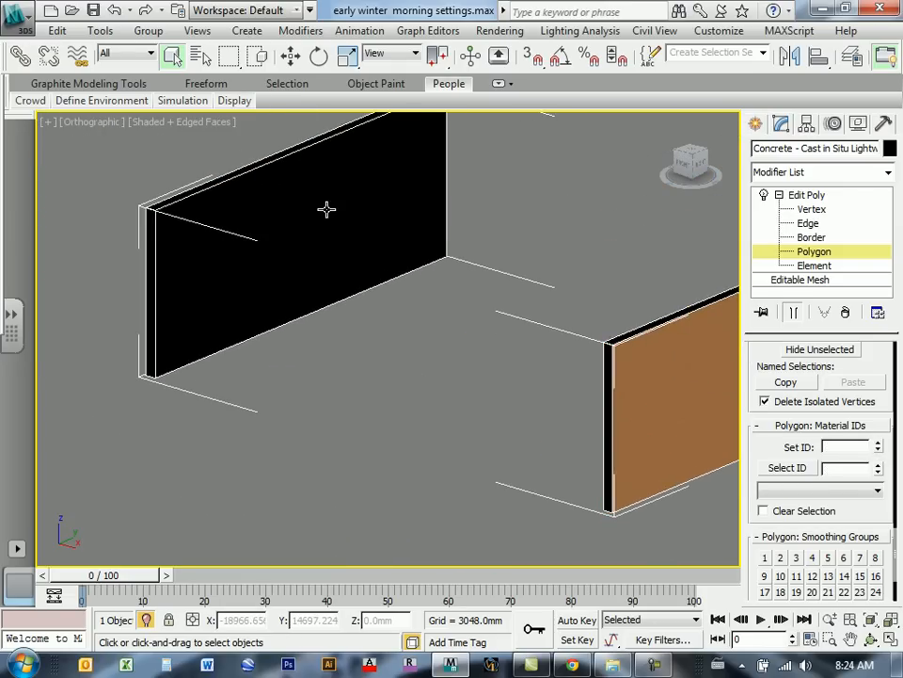
pyautogui.click(315, 208)
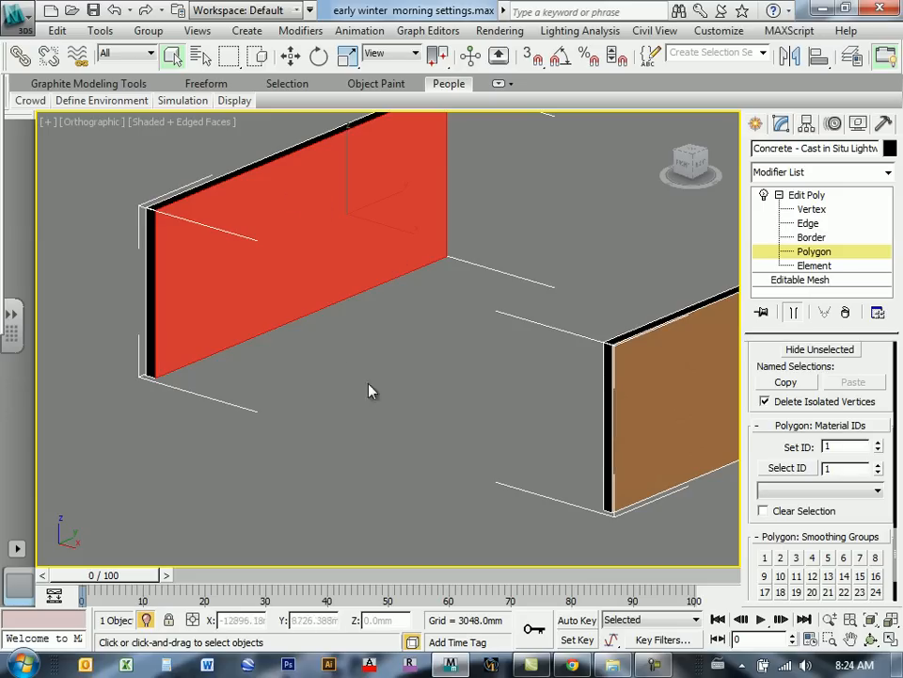
pyautogui.keyDown('alt'); pyautogui.moveTo(373, 389); pyautogui.dragTo(505, 377, button='middle'); pyautogui.keyUp('alt')
pyautogui.moveTo(625, 300); pyautogui.dragTo(224, 389, button='middle')
pyautogui.click(387, 262)
pyautogui.scroll(-3, 529, 299)
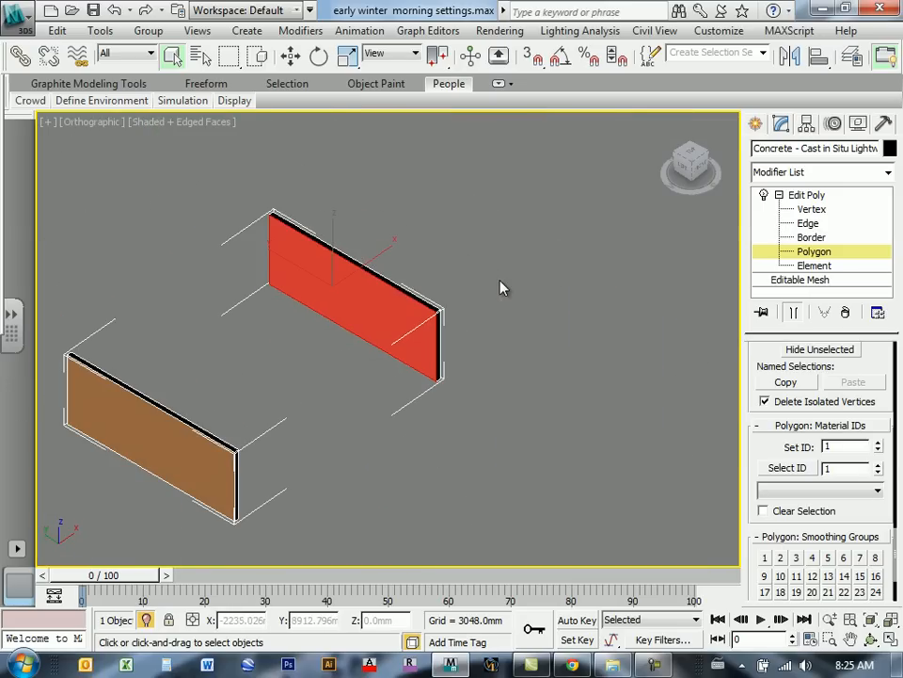
pyautogui.keyDown('alt'); pyautogui.moveTo(417, 419); pyautogui.dragTo(639, 462, button='middle'); pyautogui.keyUp('alt')
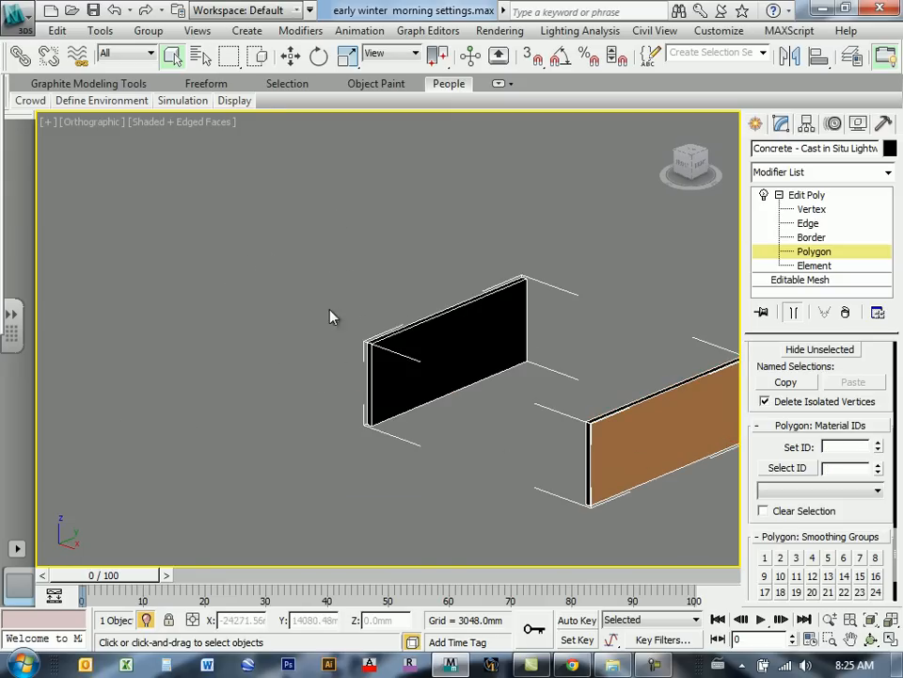
pyautogui.moveTo(333, 314); pyautogui.dragTo(395, 263, button='middle')
# - Reopen the material editor and bring up the Basic Parameters of the Multi/Sub-Object material
pyautogui.press('m')
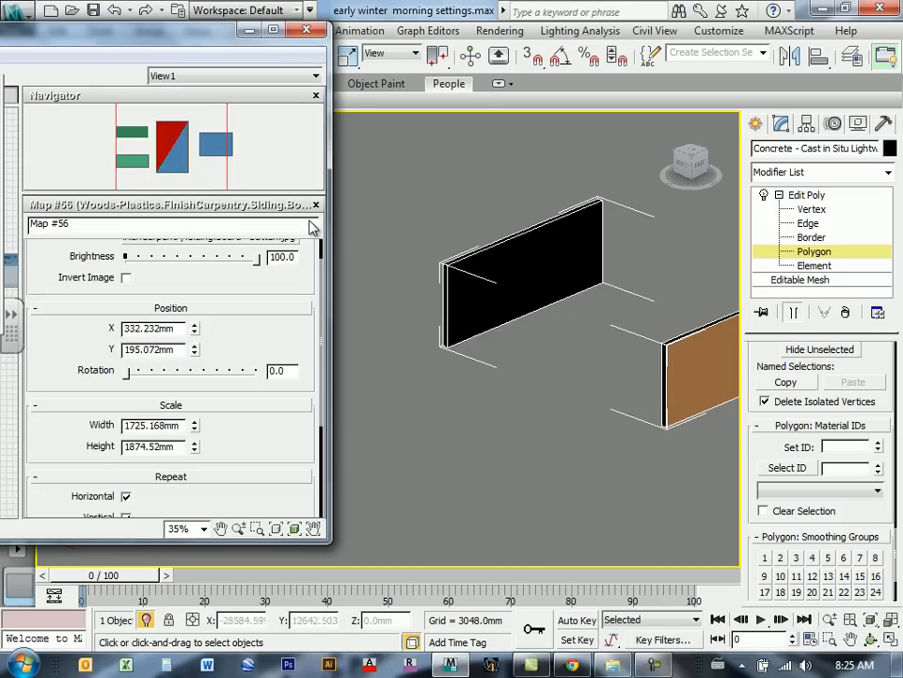
pyautogui.moveTo(135, 41); pyautogui.dragTo(287, 47)
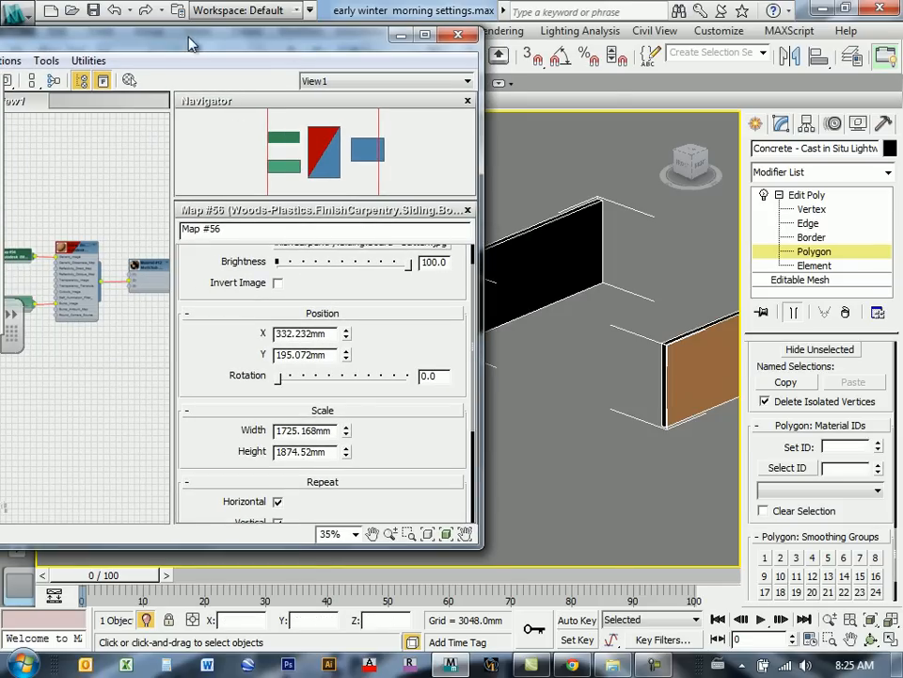
pyautogui.moveTo(188, 44); pyautogui.dragTo(400, 60)
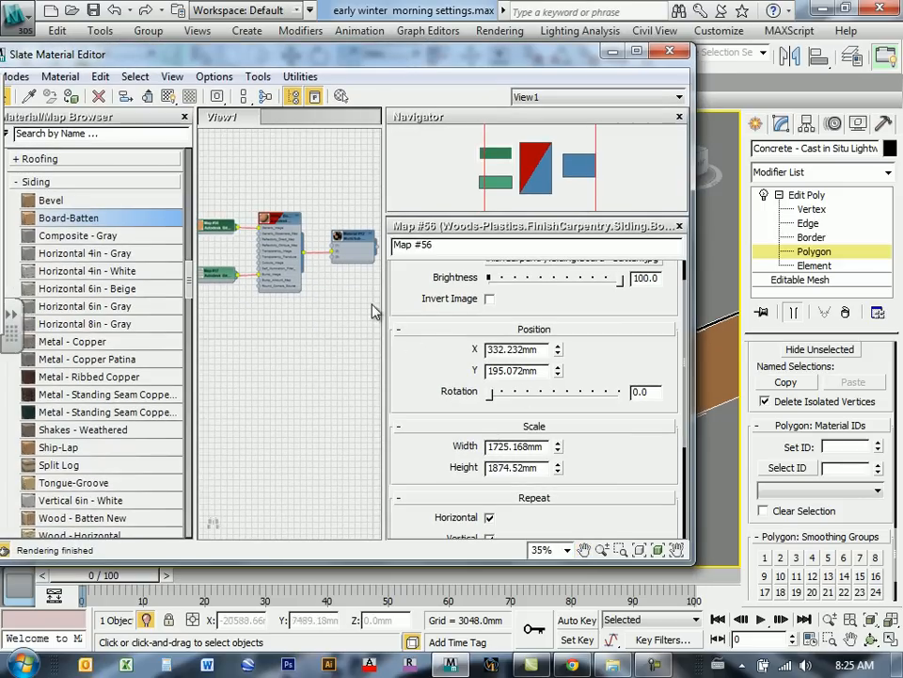
pyautogui.scroll(6, 272, 320)
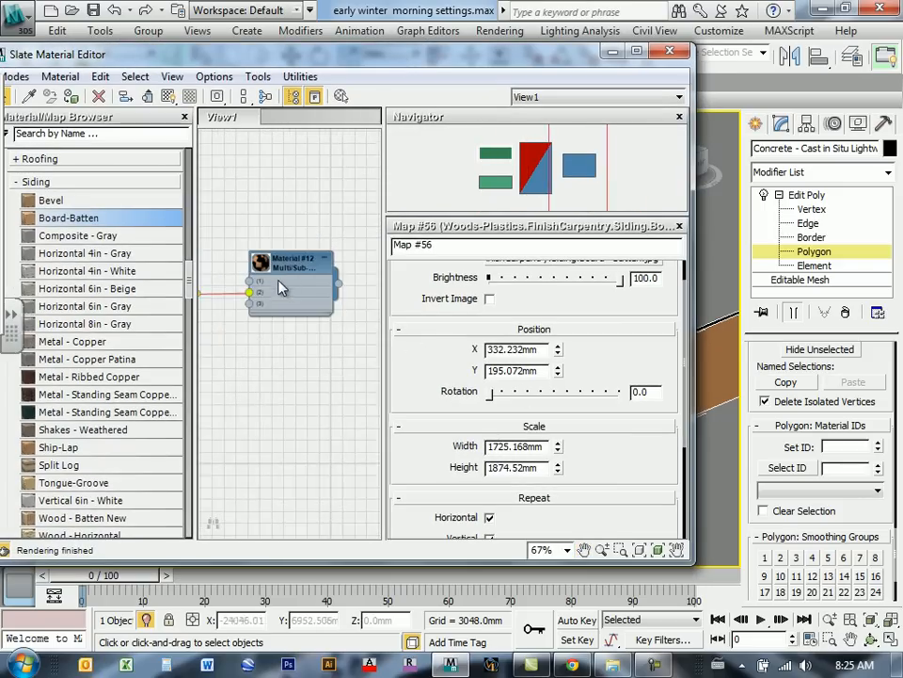
pyautogui.scroll(1, 294, 270)
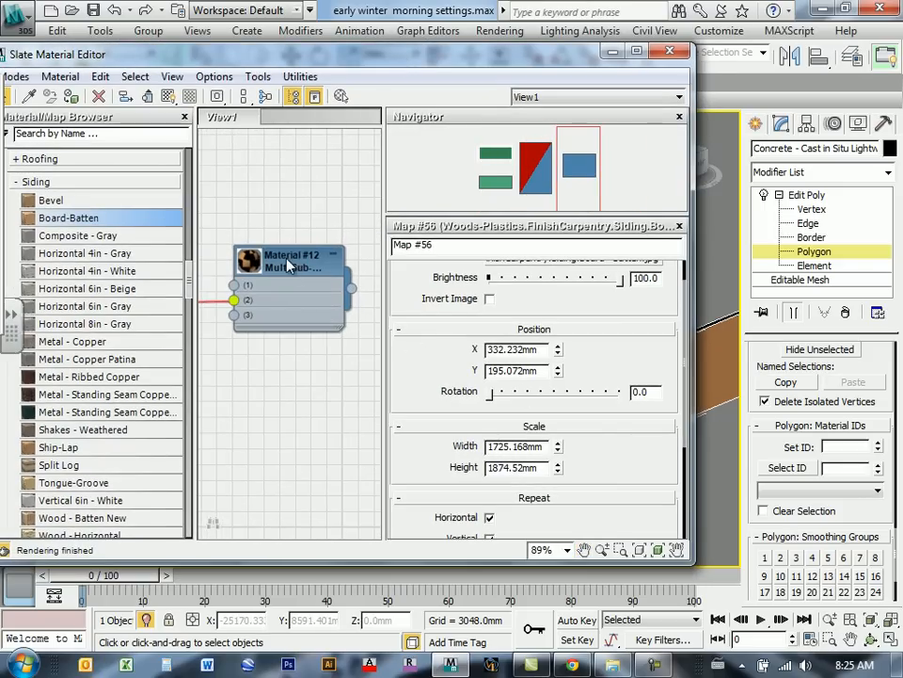
pyautogui.doubleClick(288, 269)
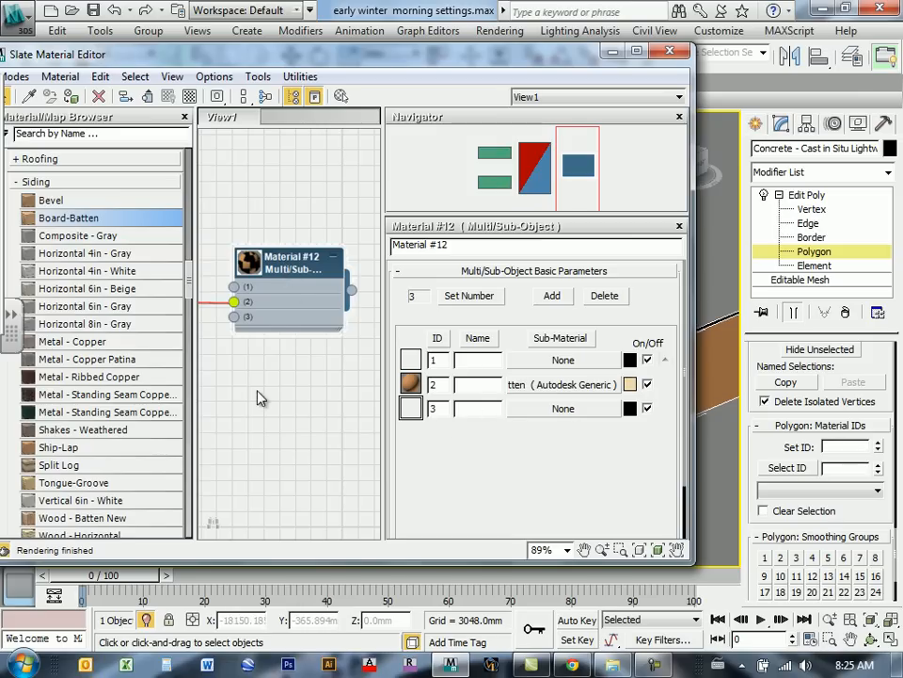
# - Add the Wood Mahogany - Solid Stained Dark Medium Gloss material from the browser's Wood category to an empty area of the node view
pyautogui.moveTo(255, 309); pyautogui.dragTo(277, 293, button='middle')
pyautogui.scroll(-5, 273, 296)
pyautogui.moveTo(230, 340); pyautogui.dragTo(315, 294, button='middle')
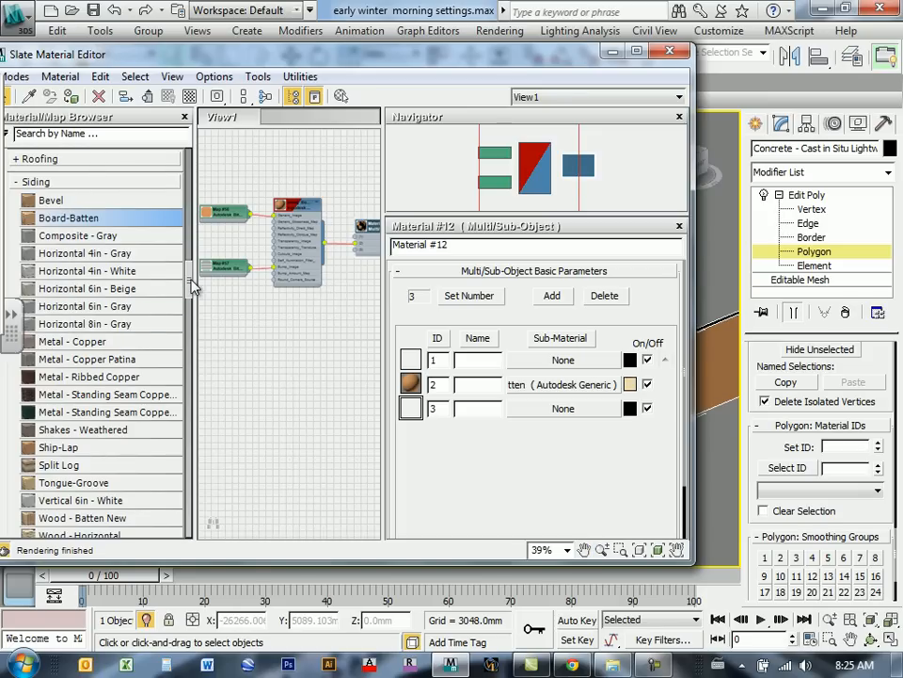
pyautogui.click(37, 181)
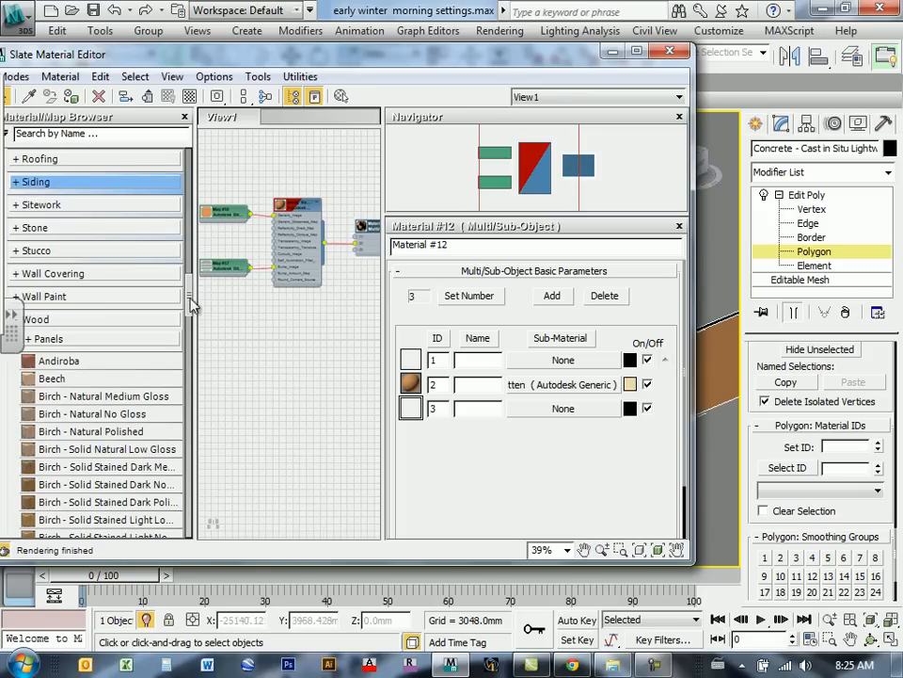
pyautogui.moveTo(189, 305); pyautogui.dragTo(180, 395)
pyautogui.moveTo(291, 369); pyautogui.dragTo(319, 274, button='middle')
pyautogui.doubleClick(99, 354)
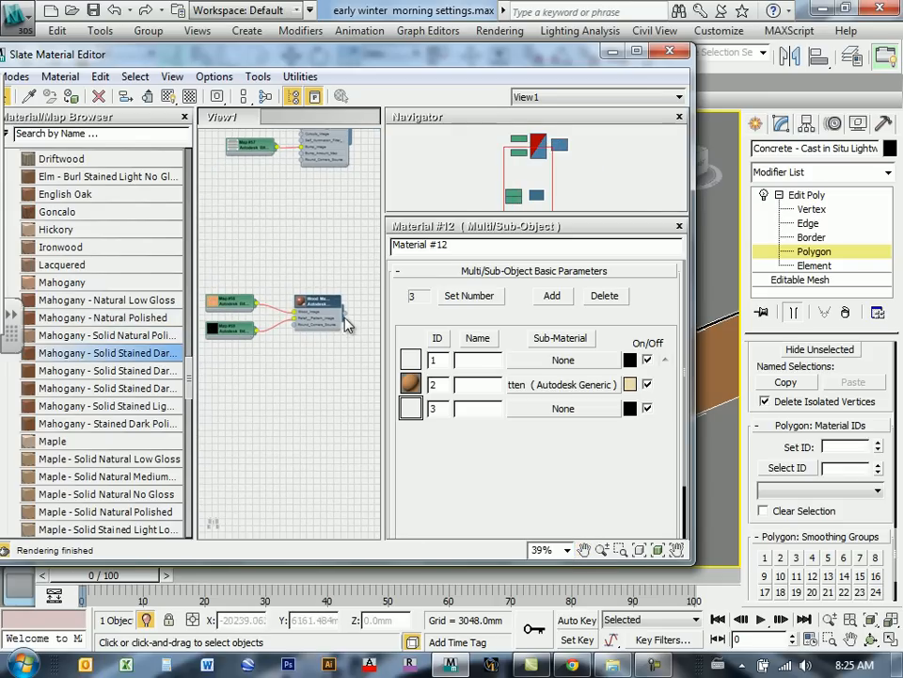
# - Assign the mahogany material as an instance to sub-material ID 1 of the Multi/Sub-Object material
pyautogui.scroll(6, 352, 312)
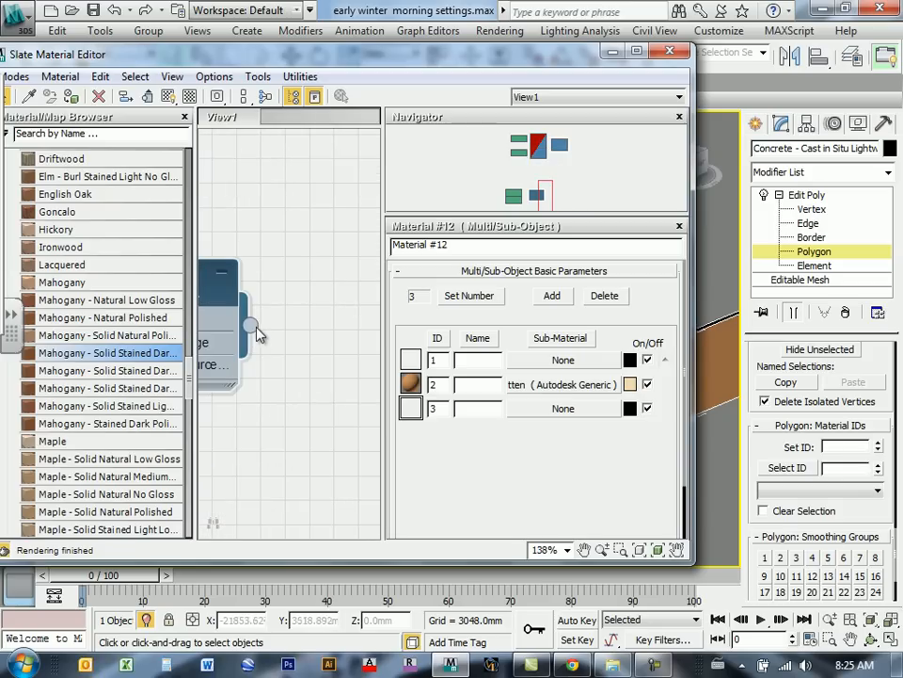
pyautogui.moveTo(250, 326); pyautogui.dragTo(547, 367)
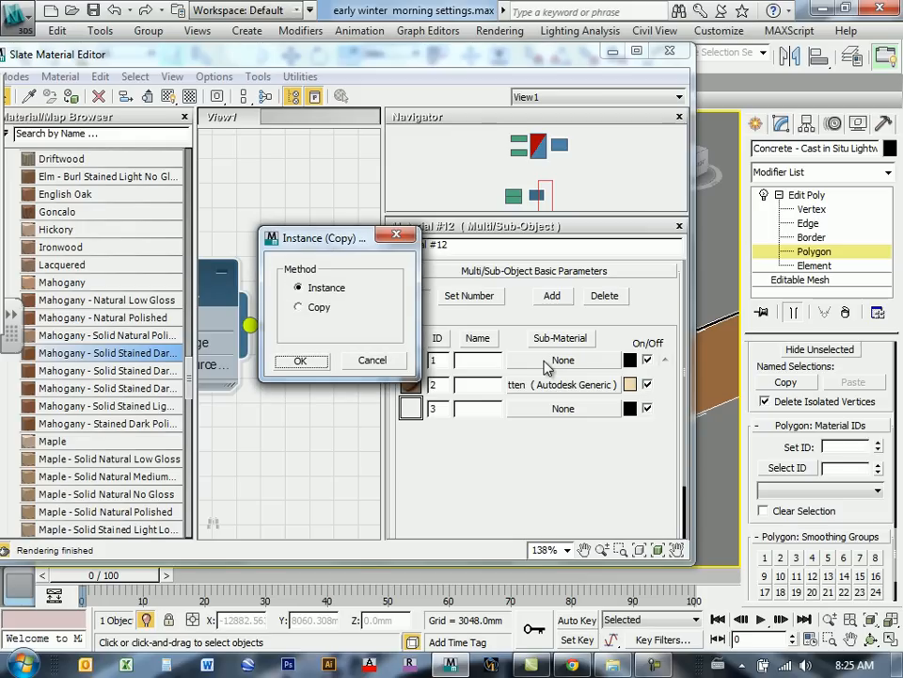
pyautogui.click(301, 365)
# - Move the mahogany material and its maps above the siding nodes in the node view
pyautogui.scroll(-10, 272, 369)
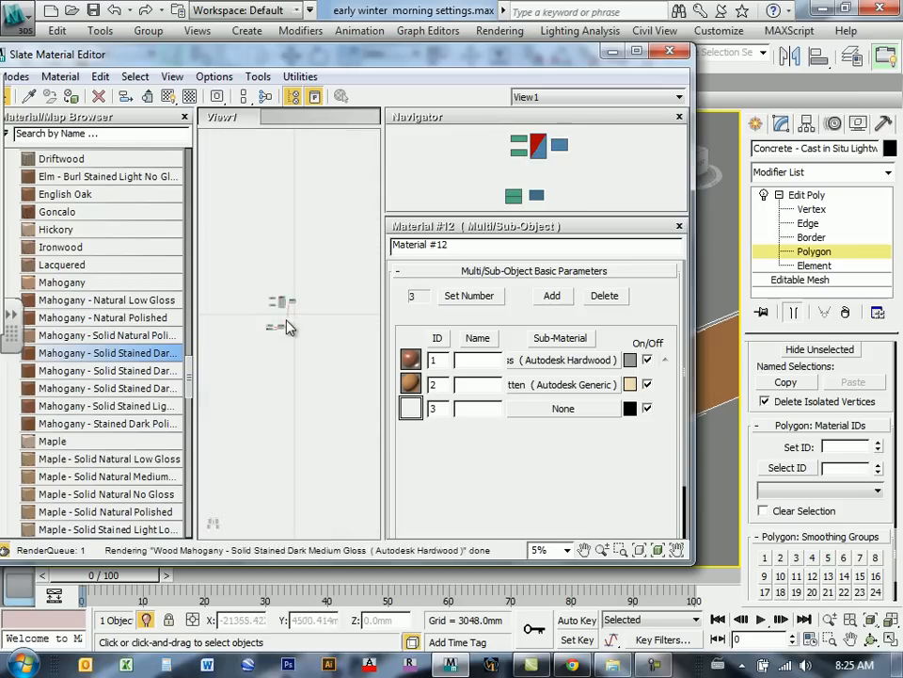
pyautogui.scroll(6, 288, 325)
pyautogui.moveTo(269, 309); pyautogui.dragTo(335, 275, button='middle')
pyautogui.scroll(-1, 333, 294)
pyautogui.moveTo(210, 317); pyautogui.dragTo(320, 154)
pyautogui.moveTo(340, 191); pyautogui.dragTo(341, 195, button='middle')
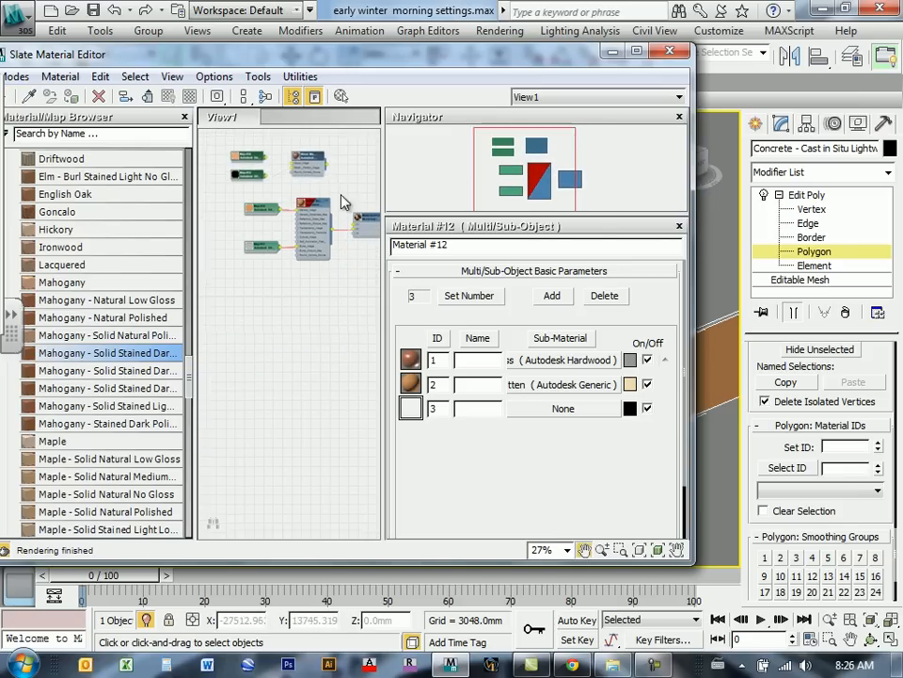
pyautogui.scroll(4, 250, 343)
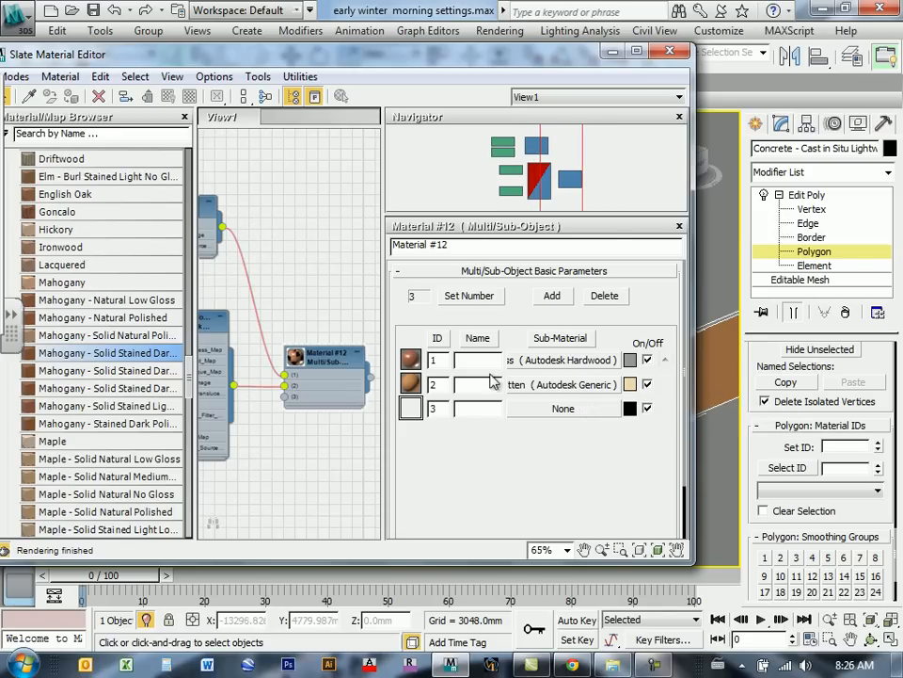
# - Open the mahogany material's parameters and try to display the material on the walls in the viewport
pyautogui.moveTo(566, 65); pyautogui.dragTo(303, 149)
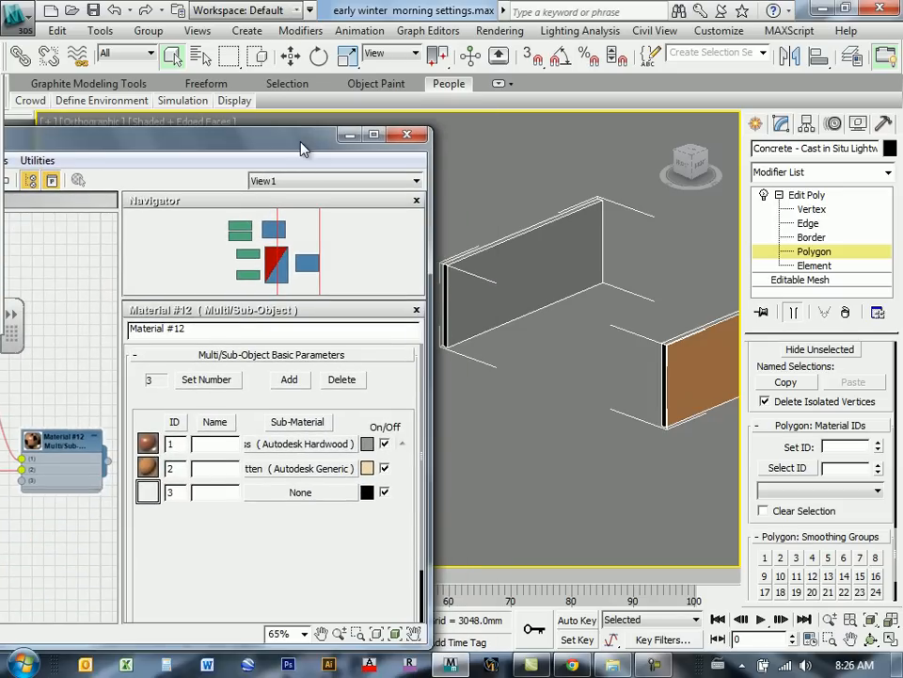
pyautogui.moveTo(496, 288); pyautogui.dragTo(535, 336, button='middle')
pyautogui.scroll(6, 503, 339)
pyautogui.moveTo(667, 319); pyautogui.dragTo(532, 350, button='middle')
pyautogui.scroll(3, 529, 361)
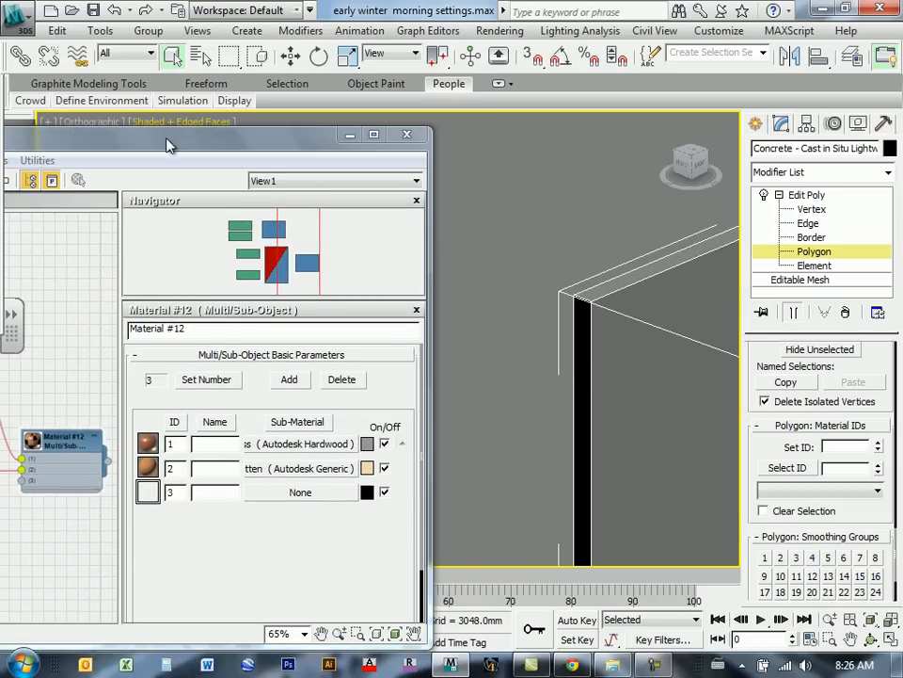
pyautogui.moveTo(167, 143); pyautogui.dragTo(483, 90)
pyautogui.moveTo(323, 242); pyautogui.dragTo(418, 243, button='middle')
pyautogui.doubleClick(331, 211)
pyautogui.click(124, 127)
pyautogui.moveTo(640, 89); pyautogui.dragTo(330, 97)
pyautogui.keyDown('alt'); pyautogui.moveTo(520, 198); pyautogui.dragTo(511, 311, button='middle'); pyautogui.keyUp('alt')
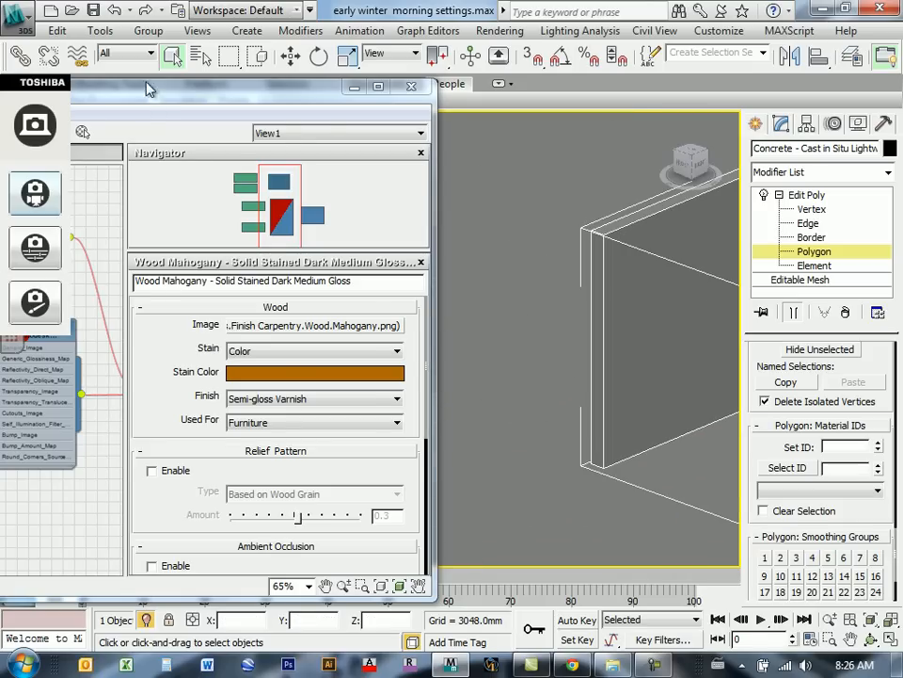
# - Turn on the shaded viewport display of the mahogany material and close the material editor
pyautogui.moveTo(147, 87); pyautogui.dragTo(363, 95)
pyautogui.moveTo(217, 221); pyautogui.dragTo(251, 226, button='middle')
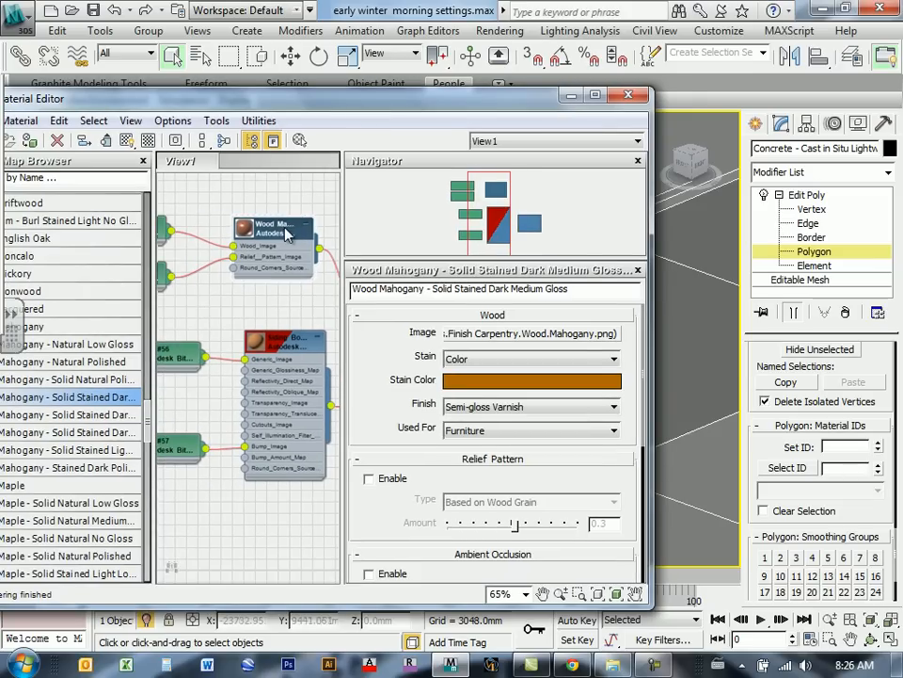
pyautogui.click(127, 141)
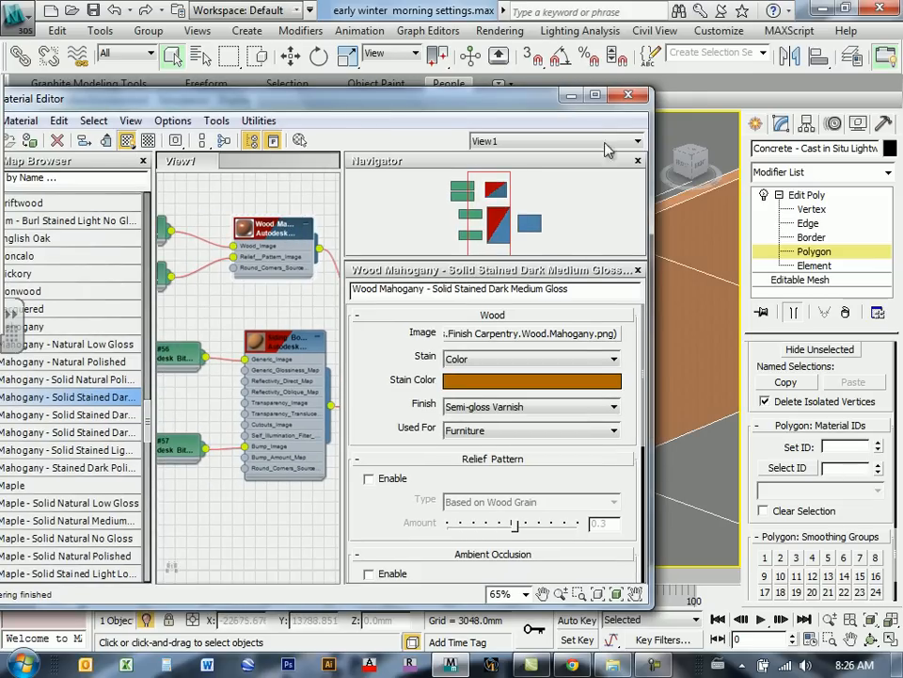
pyautogui.click(628, 96)
# - Examine the mahogany texture on the farther wall's inner face and top, and the wall's end face
pyautogui.moveTo(619, 361); pyautogui.dragTo(208, 316, button='middle')
pyautogui.scroll(3, 284, 251)
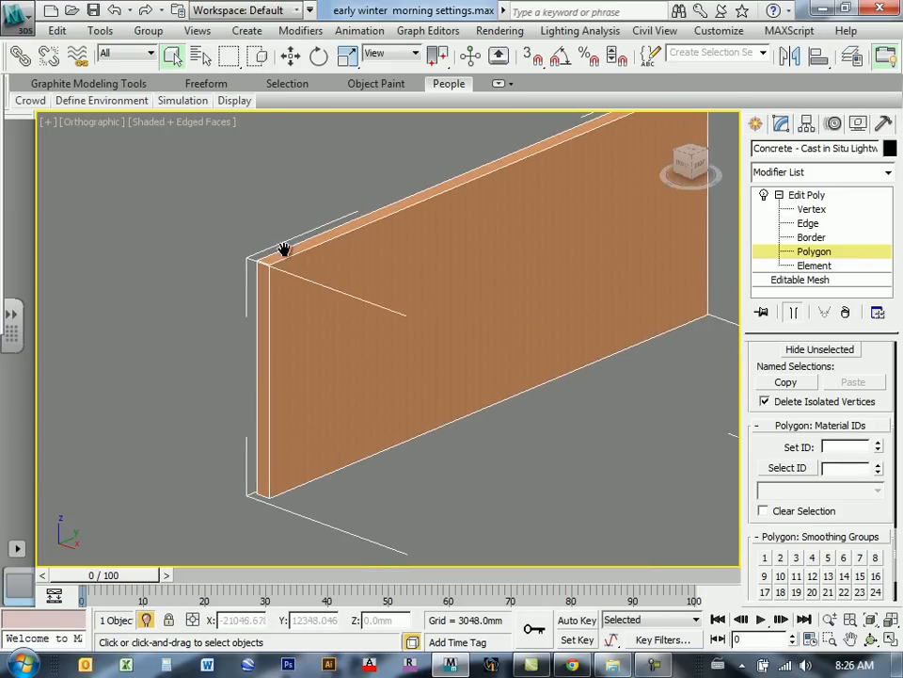
pyautogui.scroll(-5, 260, 326)
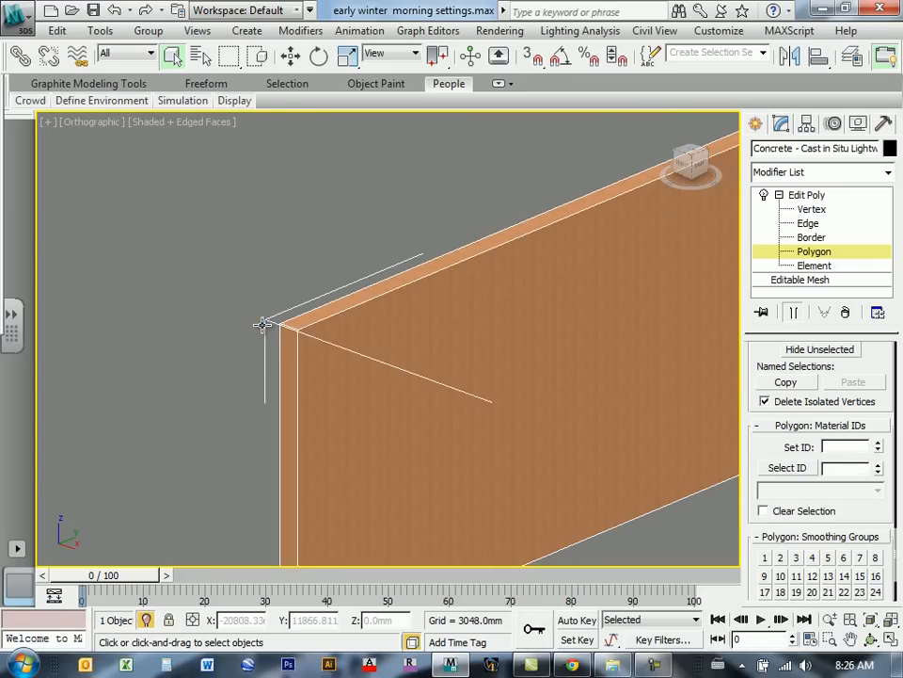
pyautogui.keyDown('alt'); pyautogui.moveTo(277, 450); pyautogui.dragTo(349, 318, button='middle'); pyautogui.keyUp('alt')
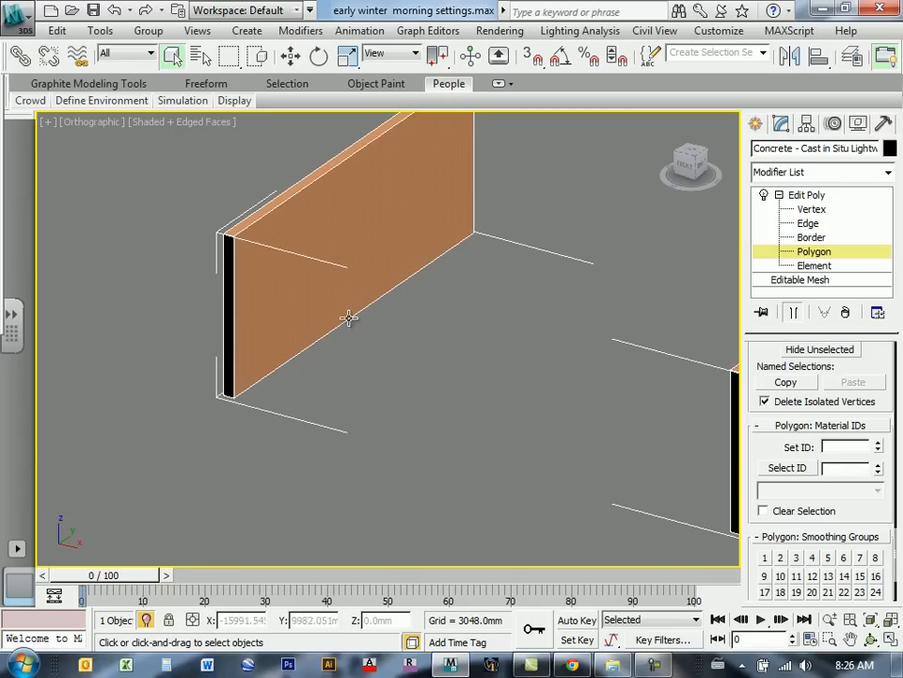
pyautogui.moveTo(279, 318); pyautogui.dragTo(496, 378, button='middle')
pyautogui.keyDown('alt'); pyautogui.moveTo(332, 392); pyautogui.dragTo(332, 237, button='middle'); pyautogui.keyUp('alt')
pyautogui.scroll(6, 331, 226)
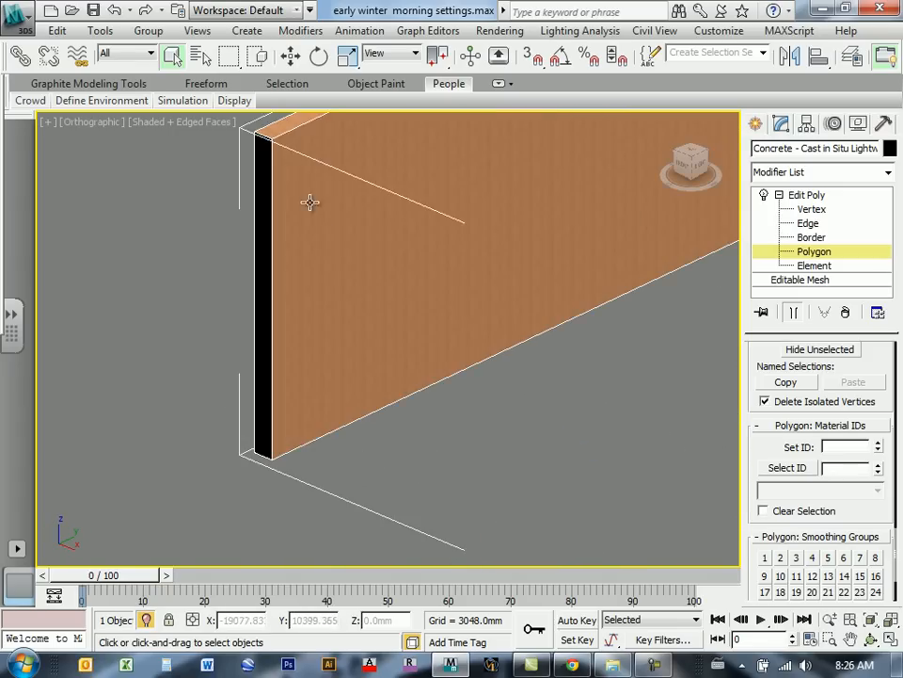
pyautogui.scroll(-3, 341, 303)
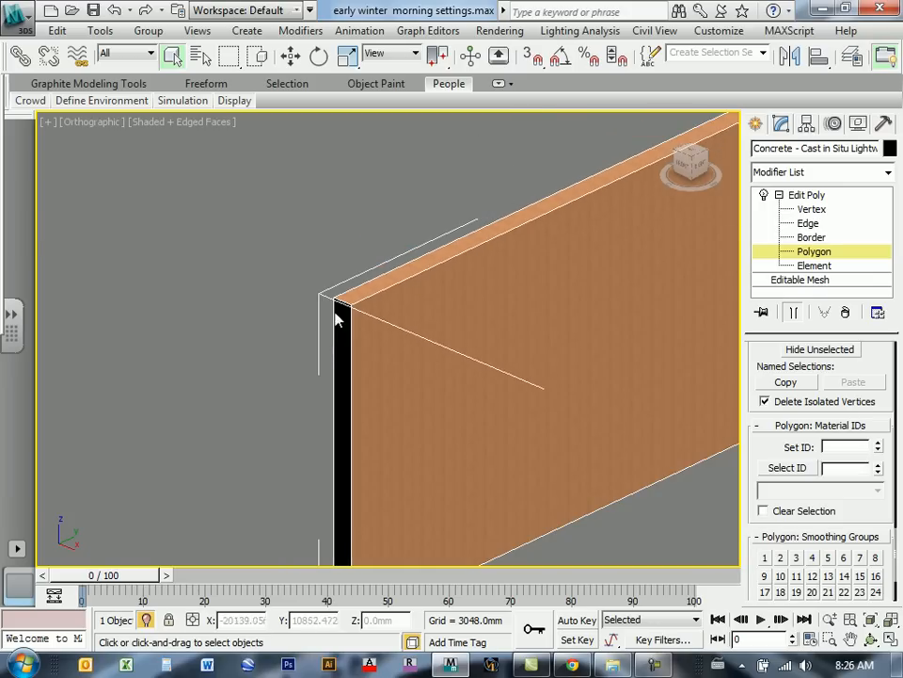
# - Examine the wall corner where the siding, the mahogany top and the end face meet, and return to the inner side
pyautogui.keyDown('alt'); pyautogui.moveTo(327, 335); pyautogui.dragTo(227, 304, button='middle'); pyautogui.keyUp('alt')
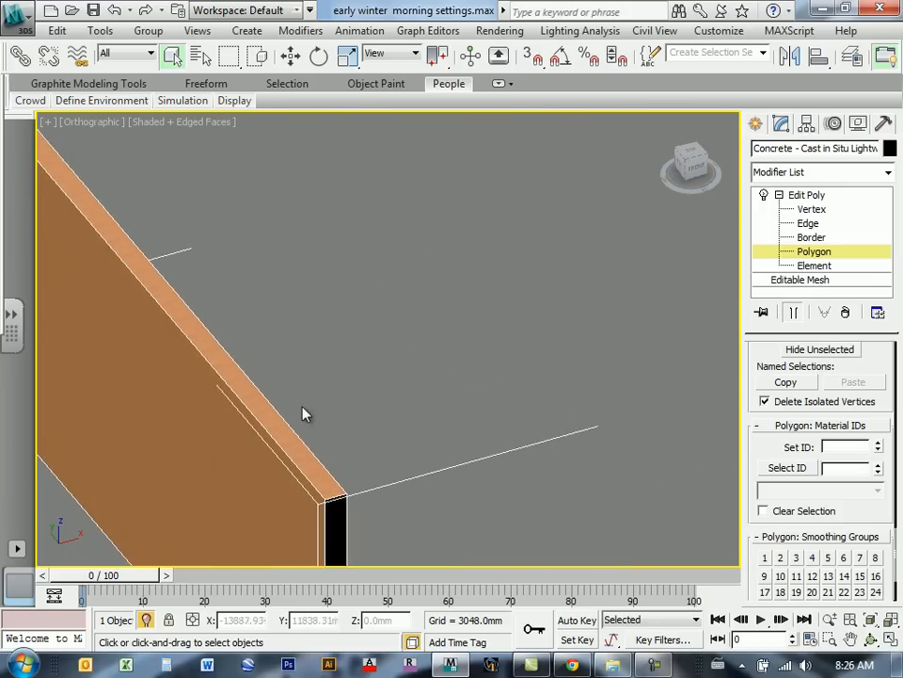
pyautogui.scroll(4, 226, 304)
pyautogui.moveTo(414, 468); pyautogui.dragTo(411, 326, button='middle')
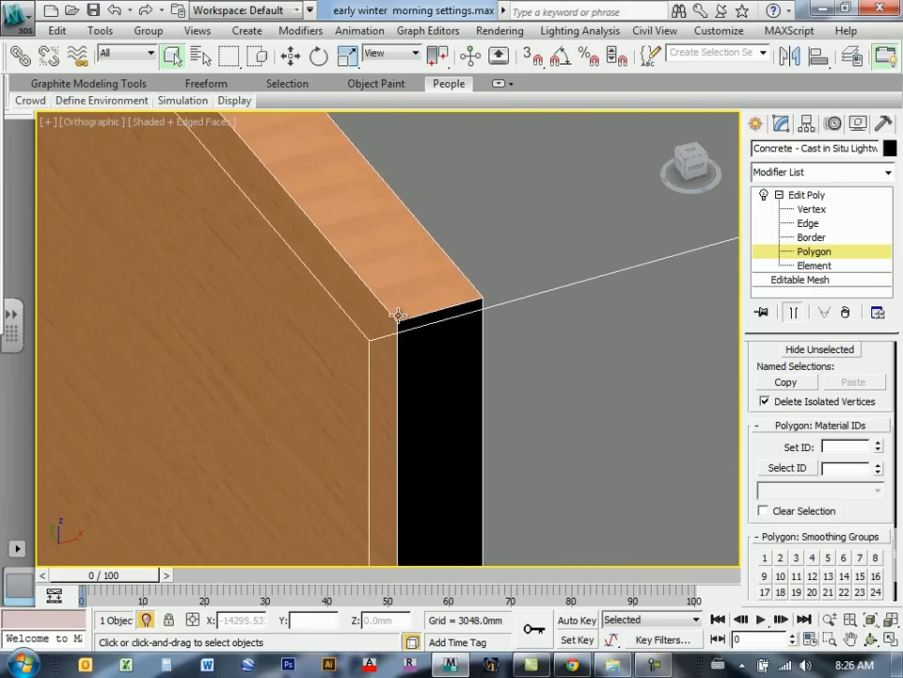
pyautogui.scroll(2, 362, 303)
pyautogui.scroll(1, 371, 292)
pyautogui.scroll(-5, 372, 292)
pyautogui.keyDown('alt'); pyautogui.moveTo(428, 420); pyautogui.dragTo(321, 399, button='middle'); pyautogui.keyUp('alt')
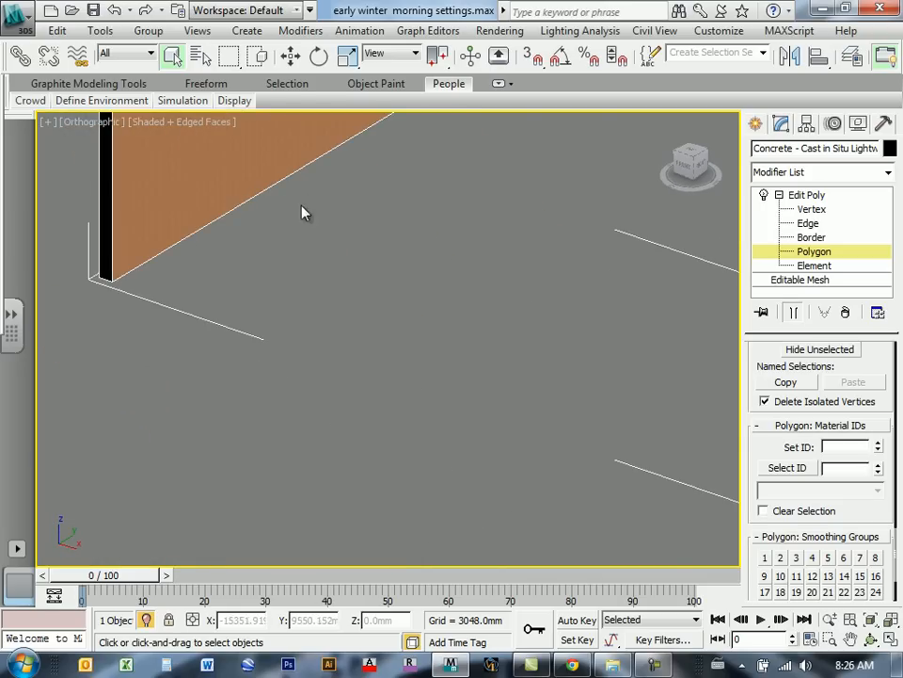
pyautogui.moveTo(305, 212); pyautogui.dragTo(395, 427, button='middle')
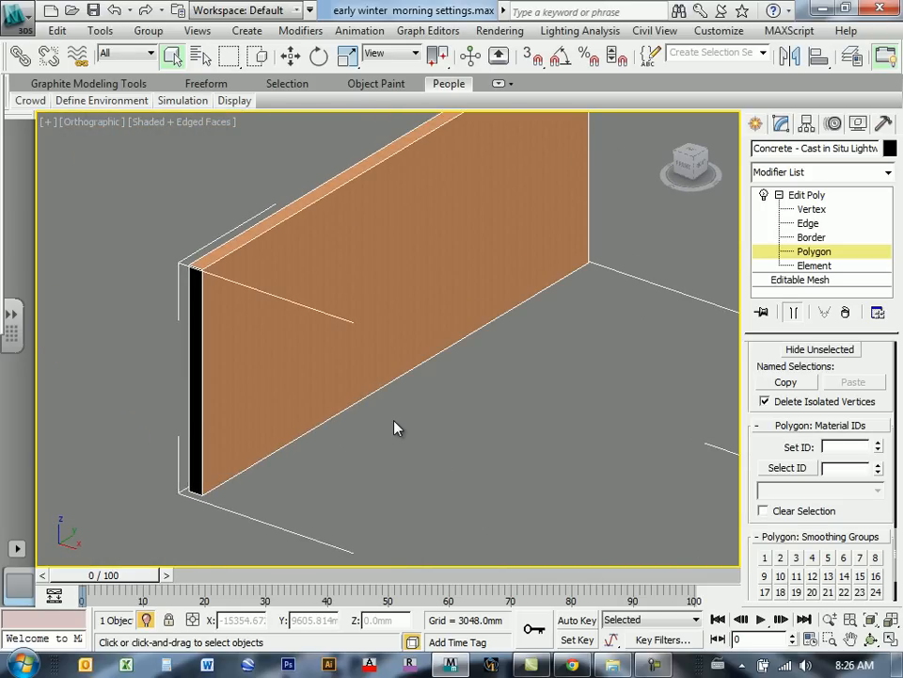